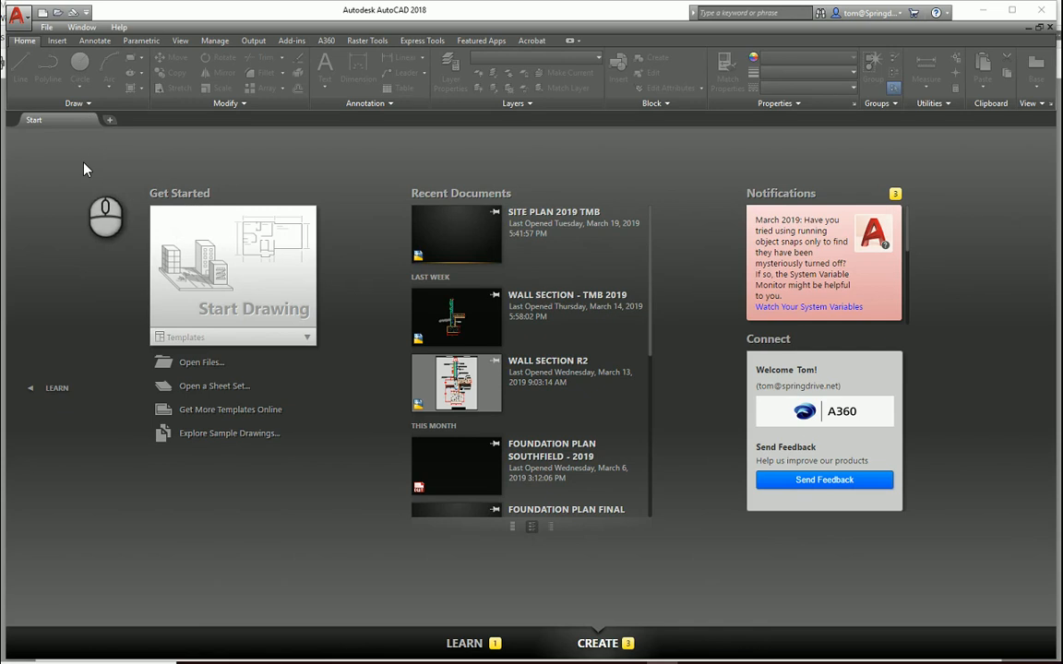
# Create a new drawing from the SITE PLAN TEMPLATE 2019 template stored on the Desktop.
pyautogui.click(19, 17)
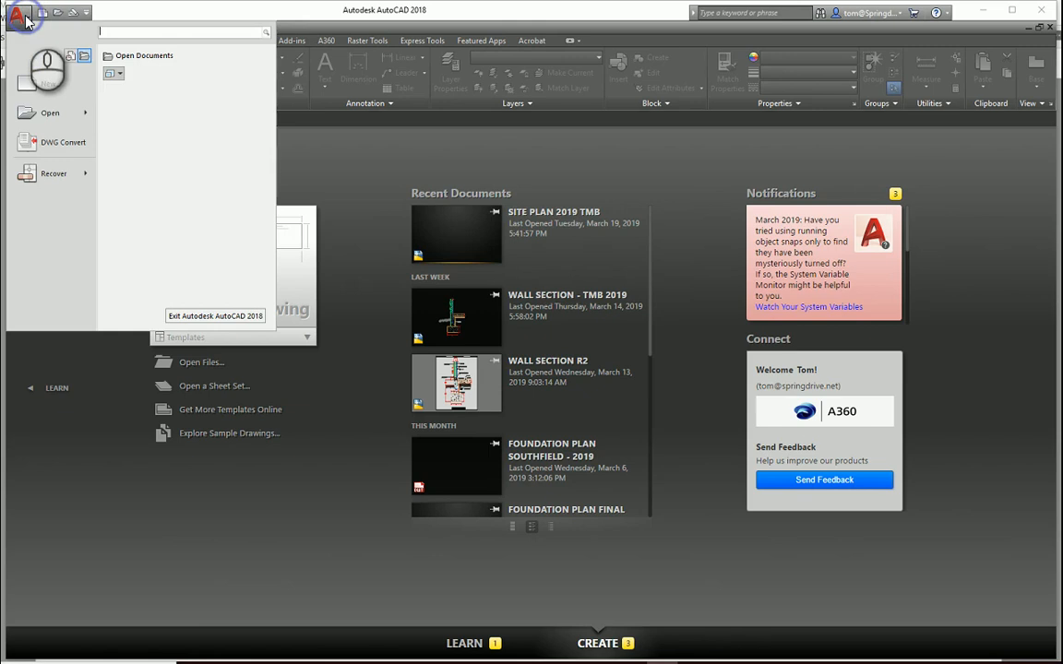
pyautogui.click(42, 84)
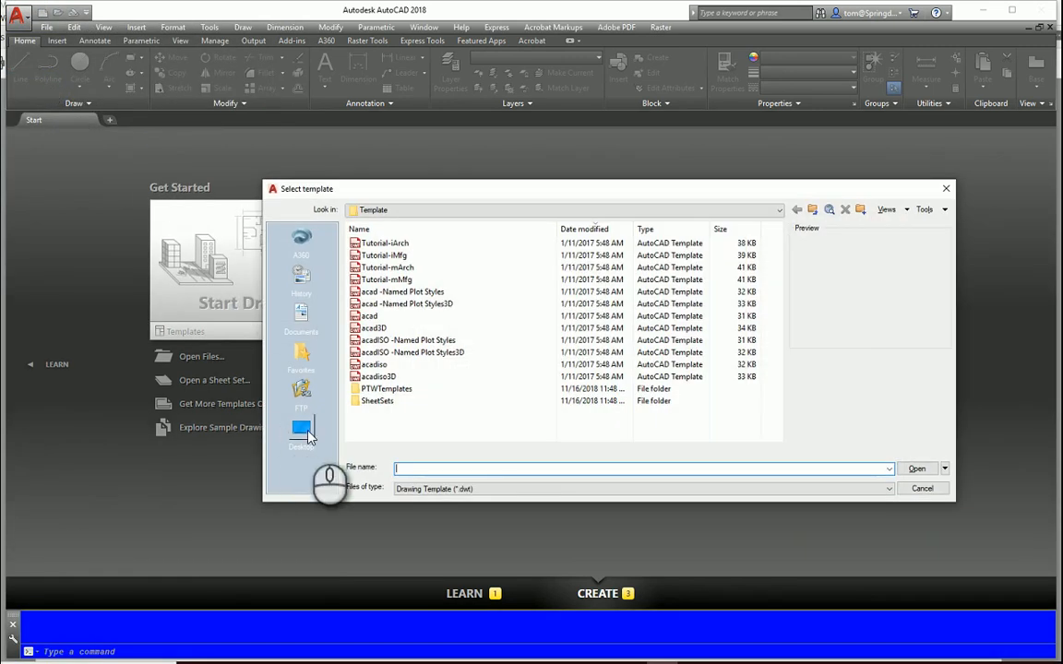
pyautogui.click(304, 430)
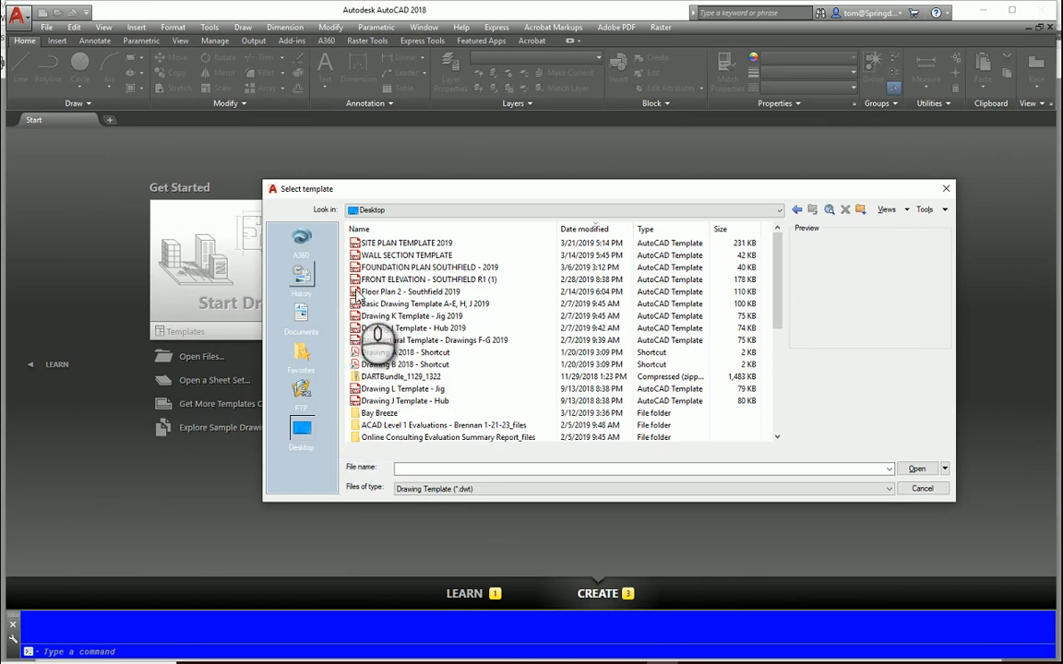
pyautogui.doubleClick(399, 244)
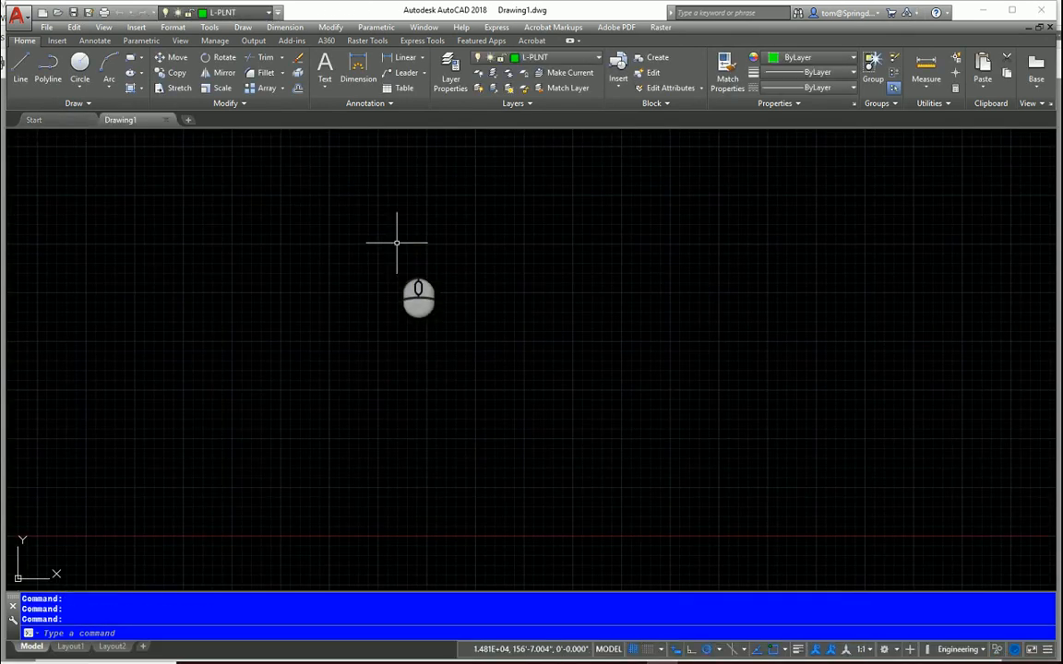
# Make C-PROP the current layer and draw the first property line from a free start point, 48.92' long at bearing N17d30'9"W.
pyautogui.click(597, 58)
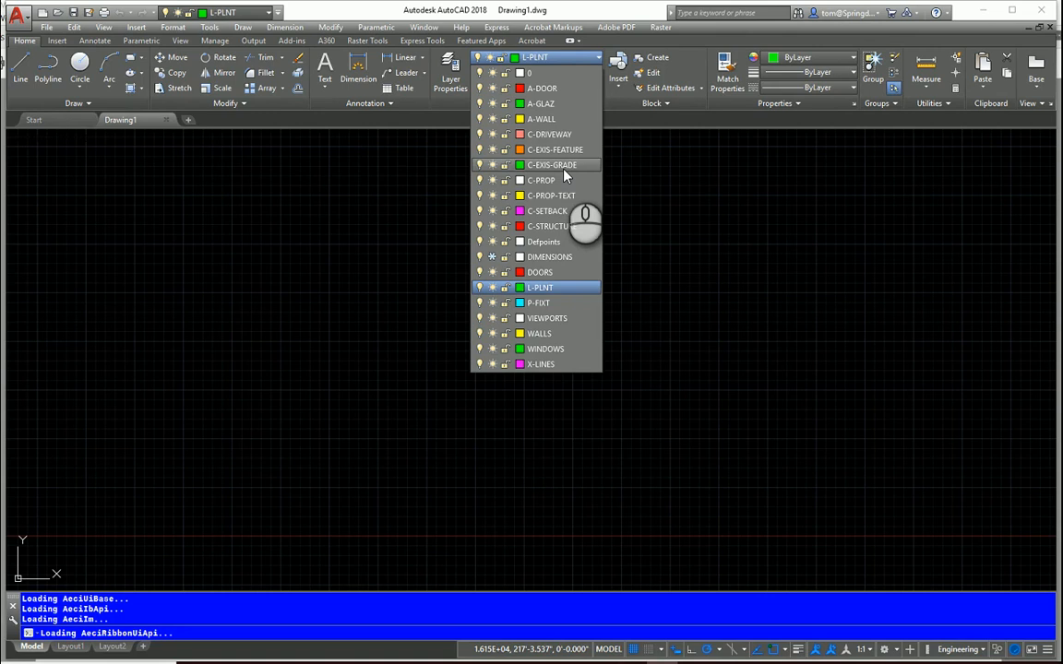
pyautogui.click(542, 181)
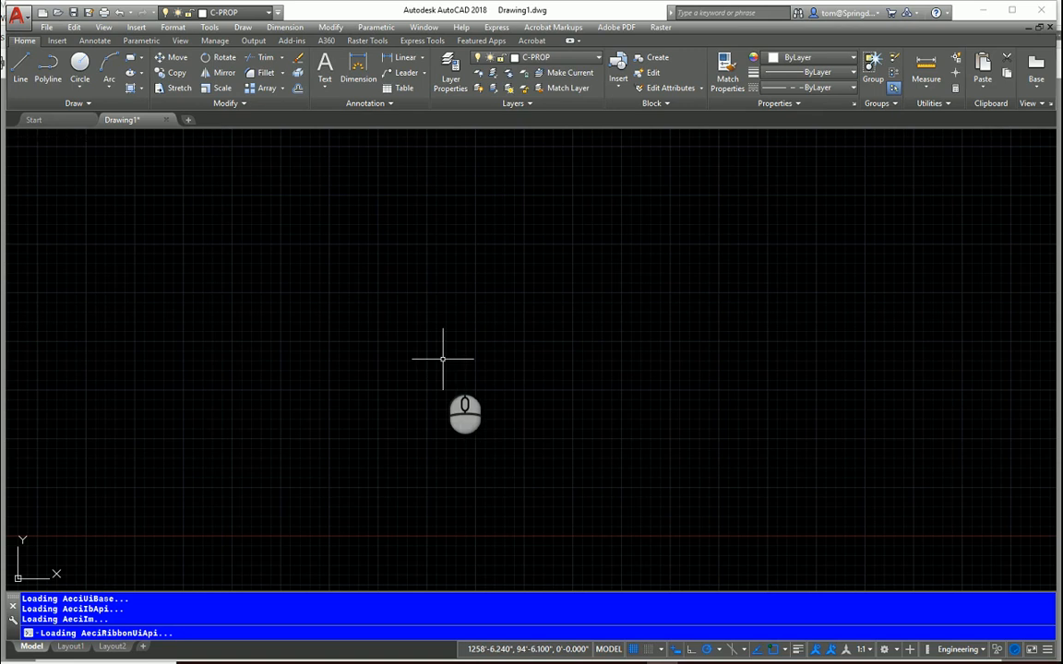
pyautogui.click(19, 67)
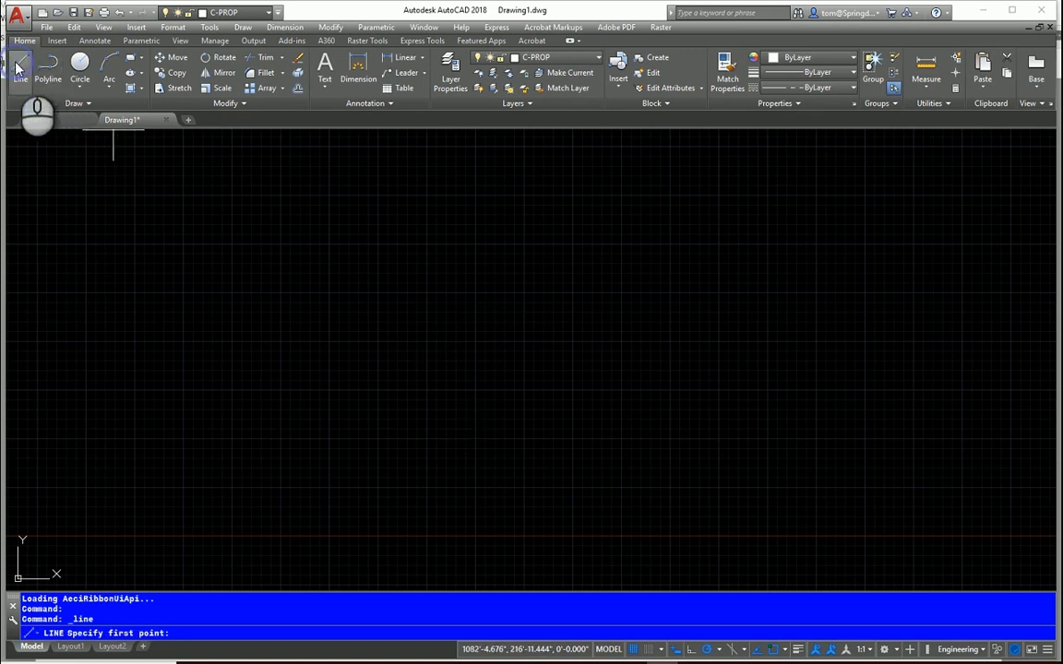
pyautogui.click(687, 495)
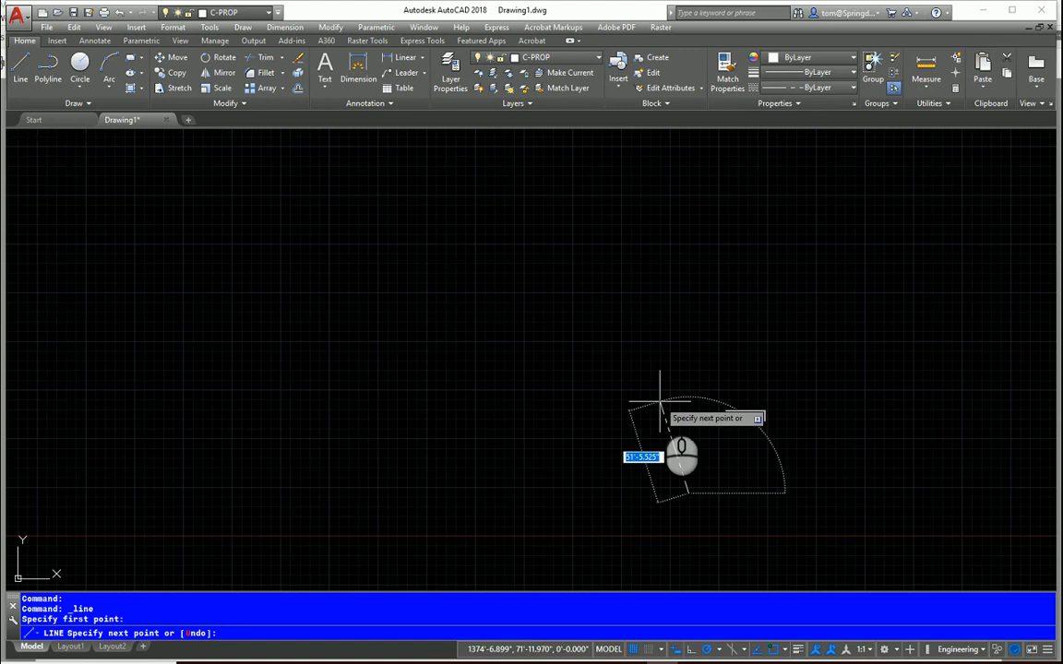
pyautogui.press('F8')
pyautogui.write('4')
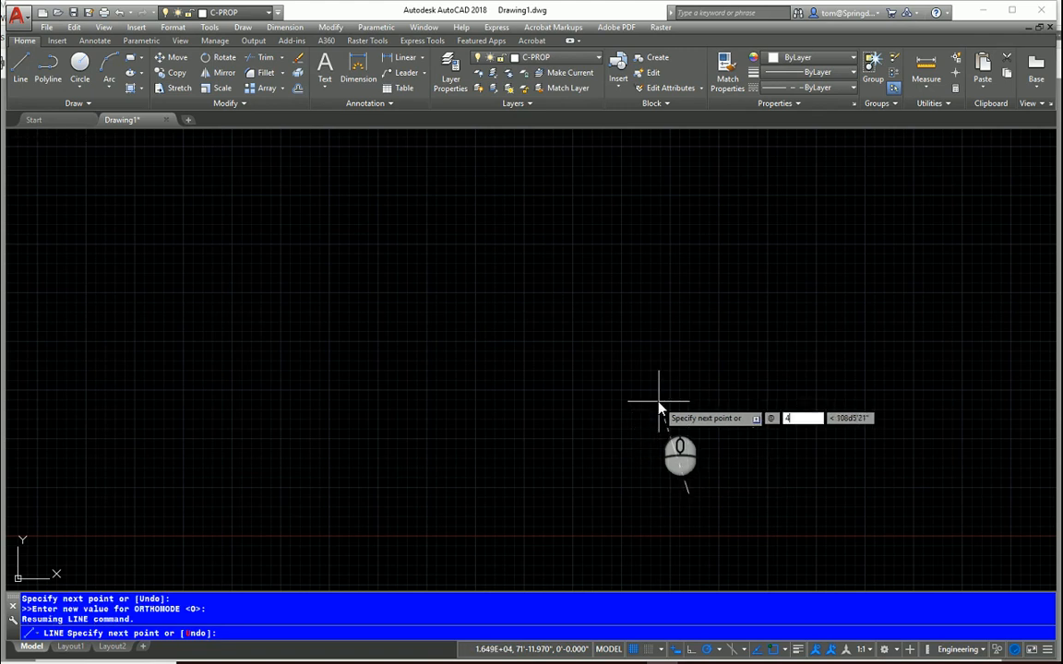
pyautogui.write('8.92')
pyautogui.press('Tab')
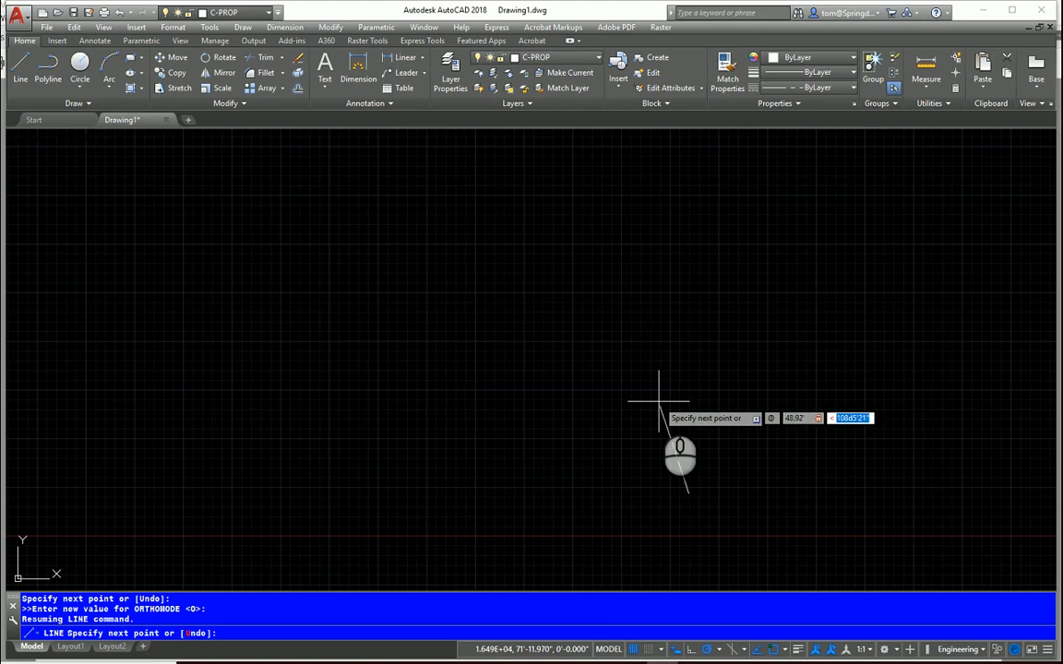
pyautogui.write('n17d')
pyautogui.write('30\'9"w')
pyautogui.press('Return')
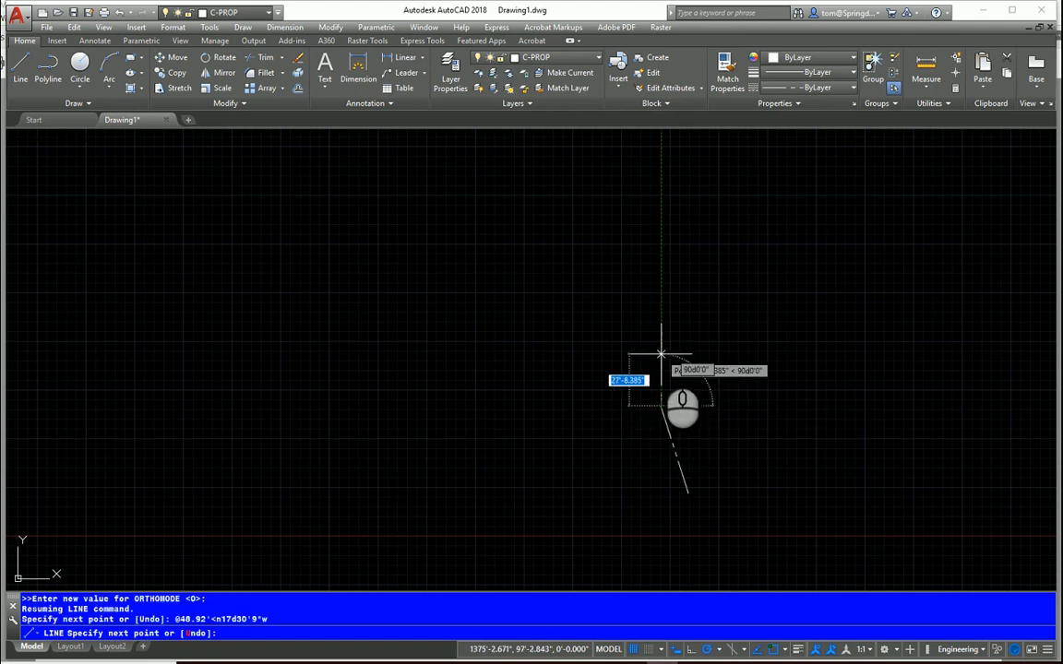
# Continue the property boundary from the last endpoint with a segment 61.85' long at bearing N2d30'57"E.
pyautogui.scroll(2, 682, 394)
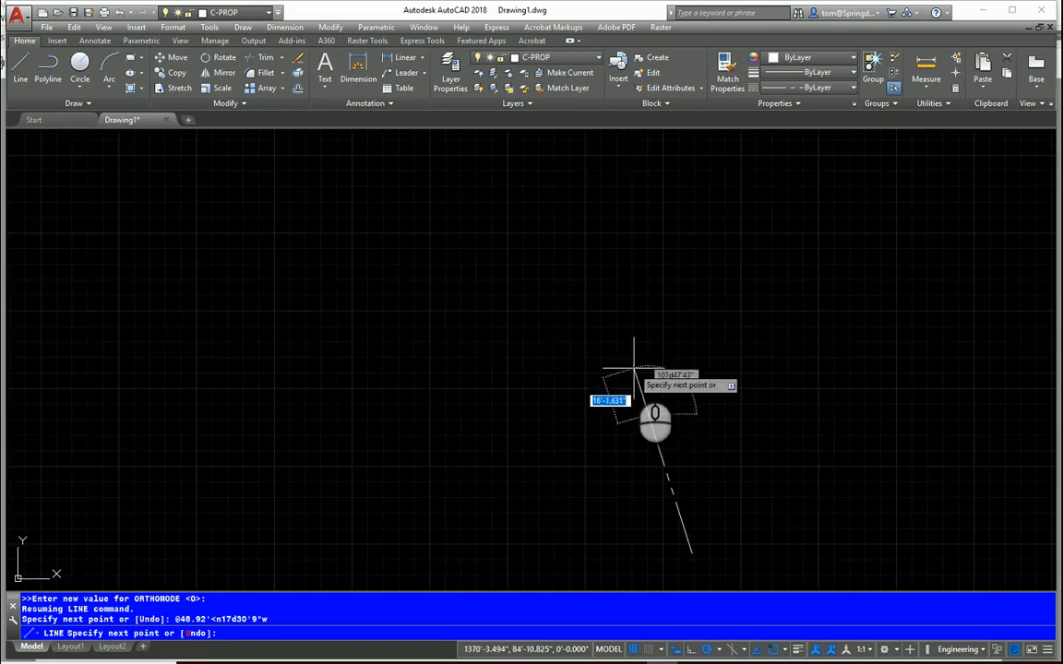
pyautogui.scroll(-2, 648, 367)
pyautogui.scroll(-2, 647, 372)
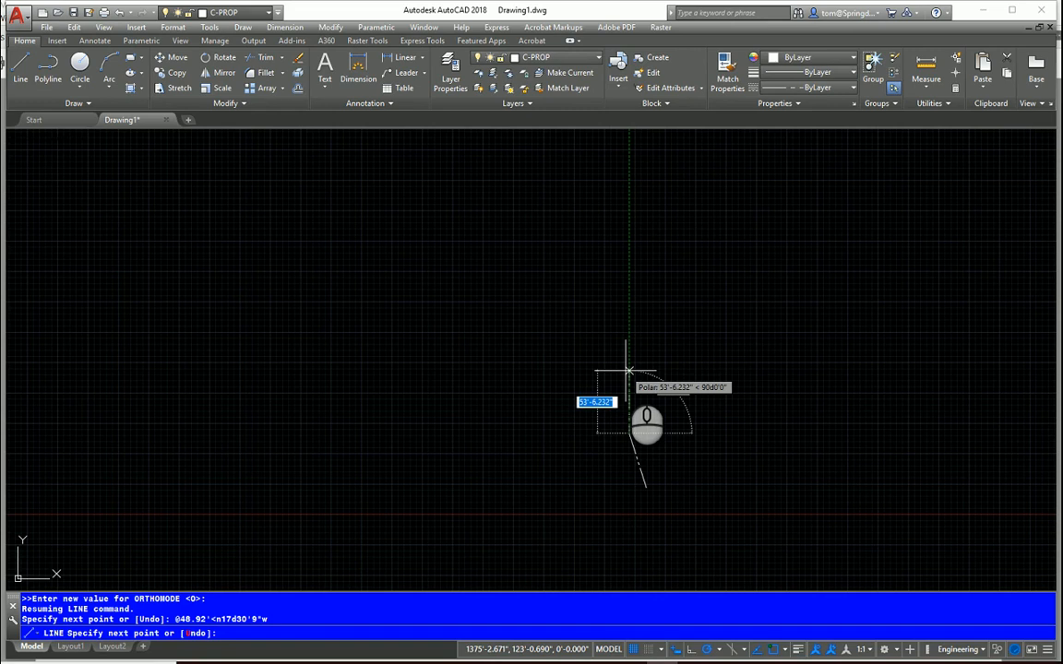
pyautogui.write('@61')
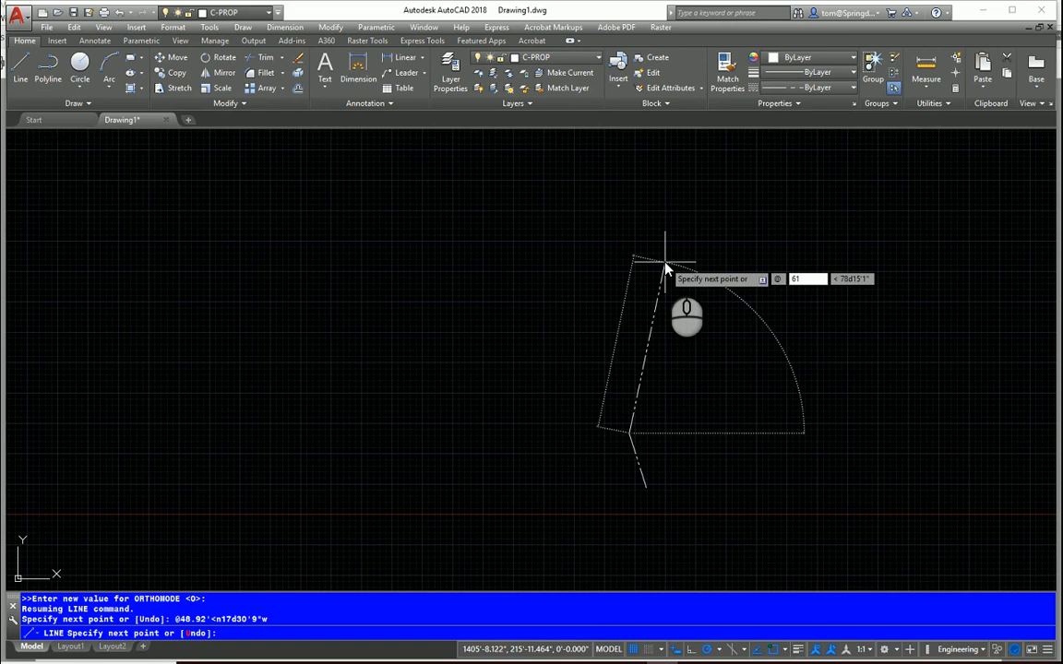
pyautogui.write('.')
pyautogui.write('85')
pyautogui.press('Tab')
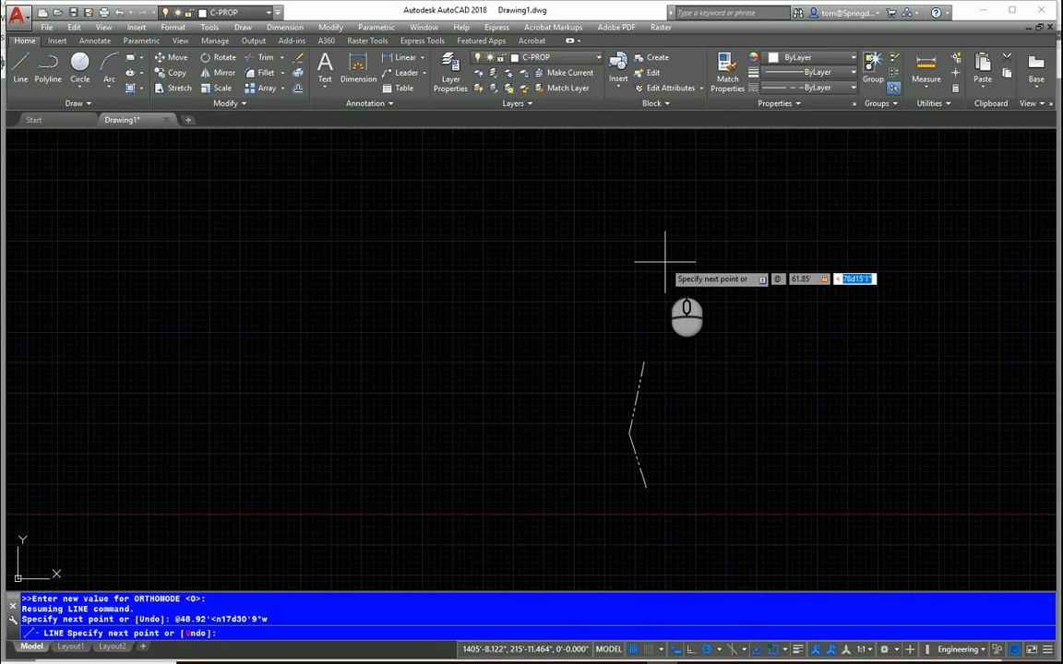
pyautogui.write('n2d30\'57"e')
pyautogui.press('Return')
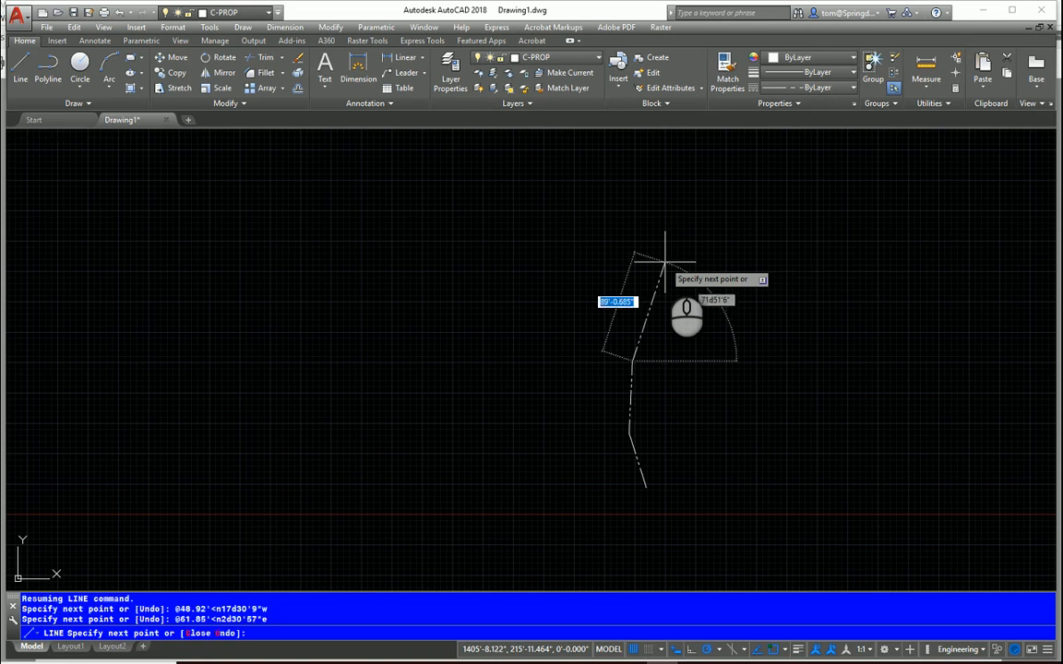
# Add the rear property line from the last endpoint, 86.19' long at bearing N85d36'24"W.
pyautogui.scroll(2, 577, 362)
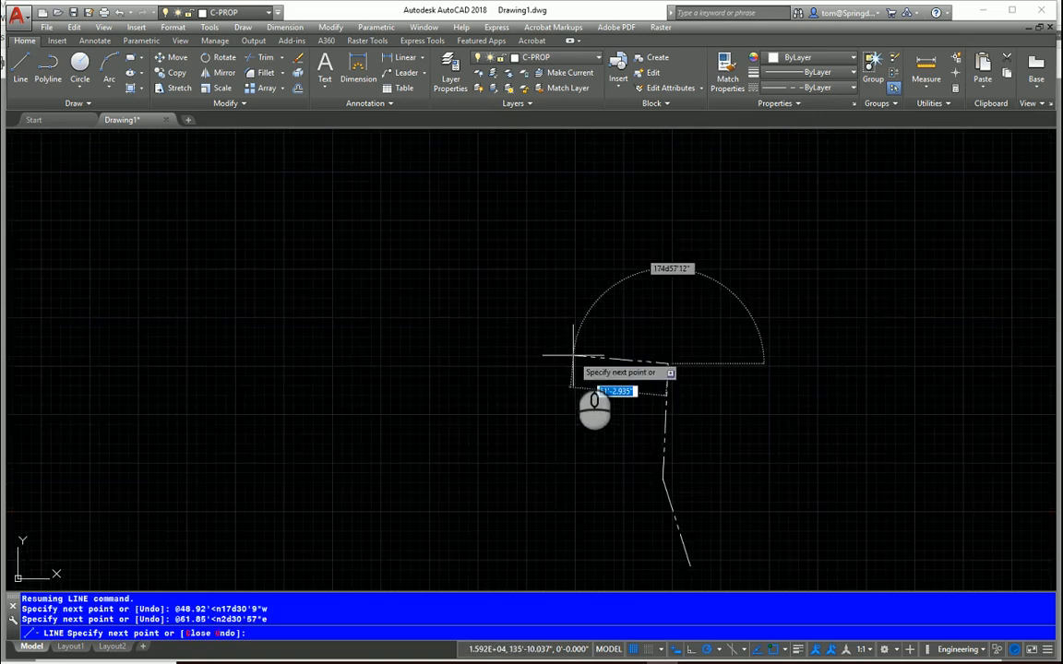
pyautogui.moveTo(562, 349); pyautogui.dragTo(493, 290, button='middle')
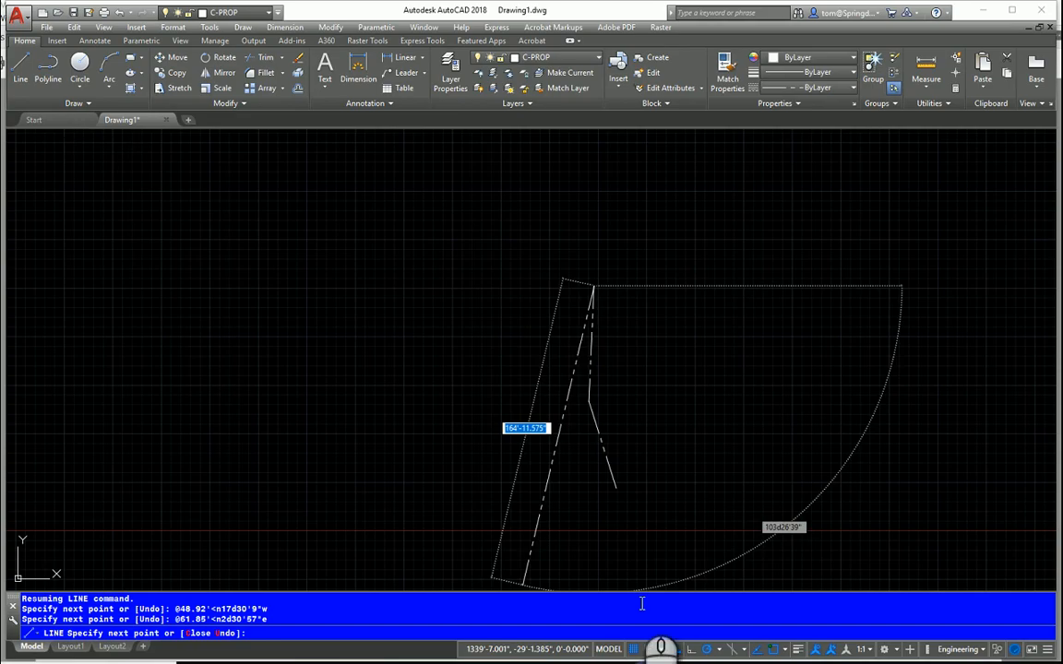
pyautogui.scroll(-5, 517, 305)
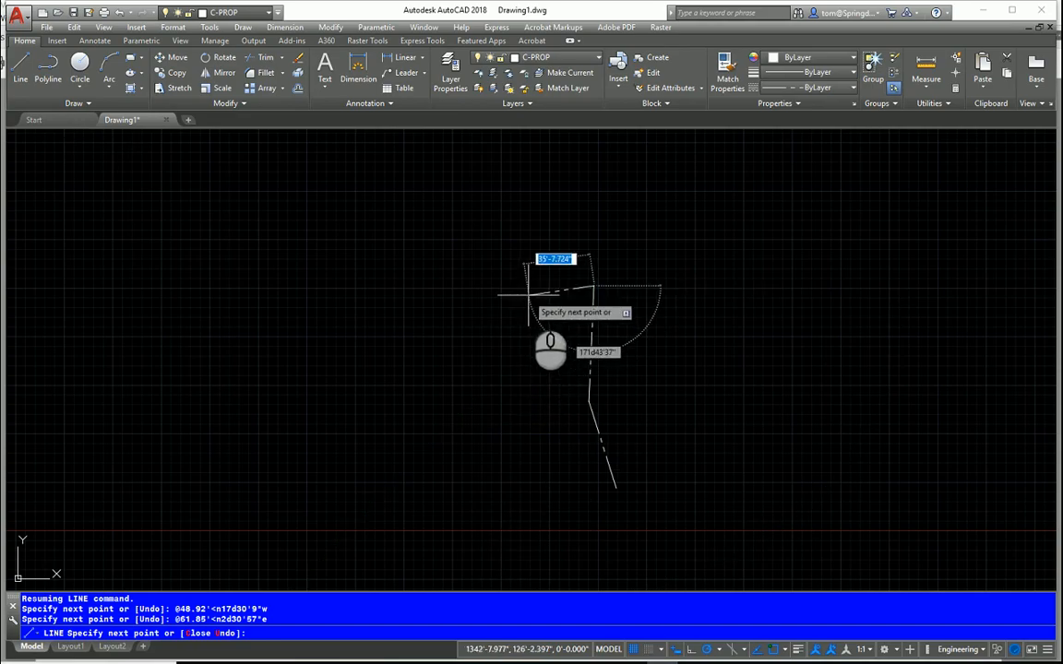
pyautogui.press('F8')
pyautogui.write('86')
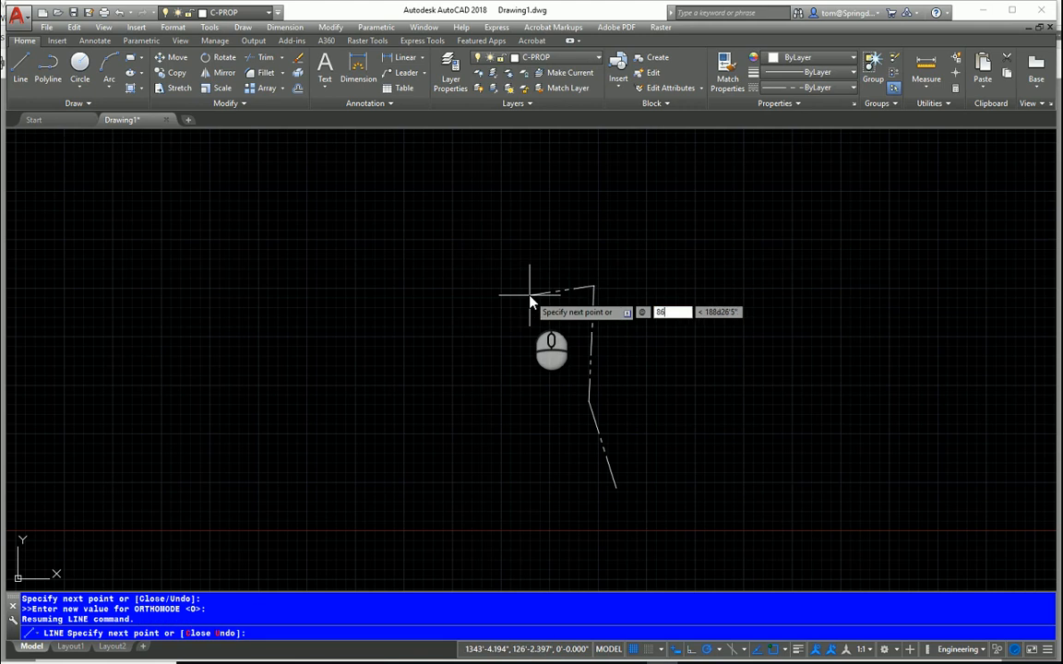
pyautogui.write(".19'")
pyautogui.press('Tab')
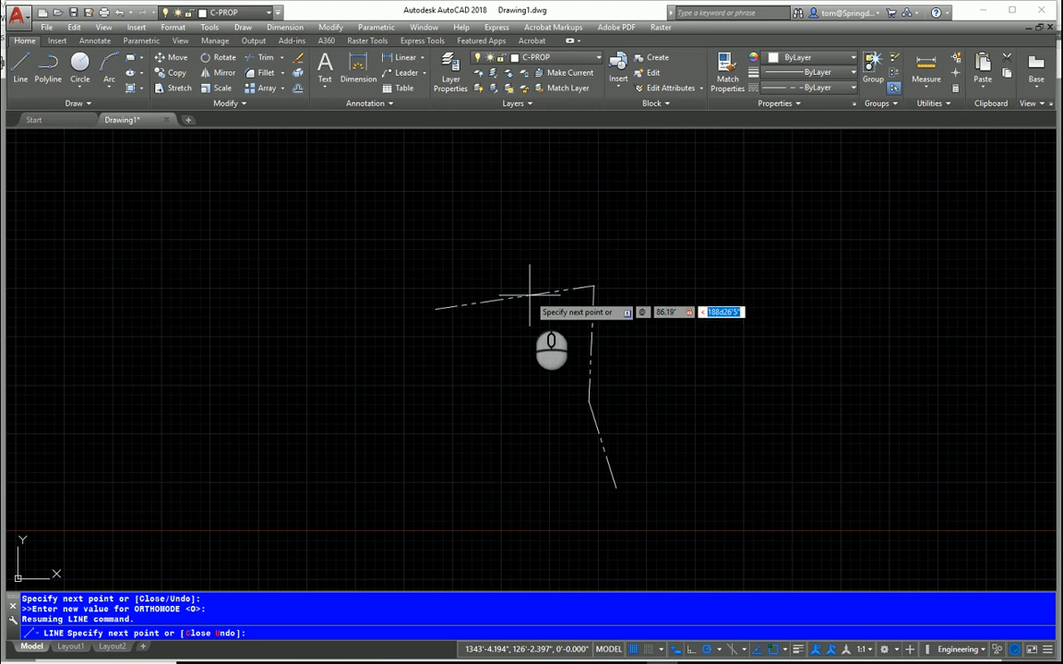
pyautogui.write('n85d36\'24"w')
pyautogui.press('Return')
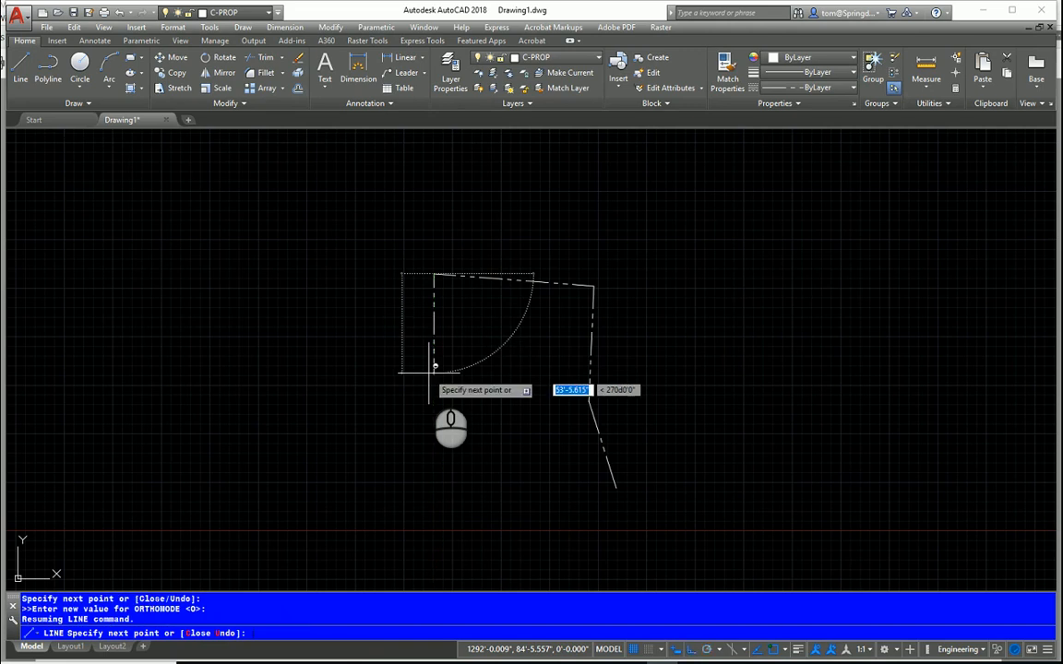
# Draw the west property line down from the rear corner, 96.09' long at bearing S8d22'5"E.
pyautogui.write('96')
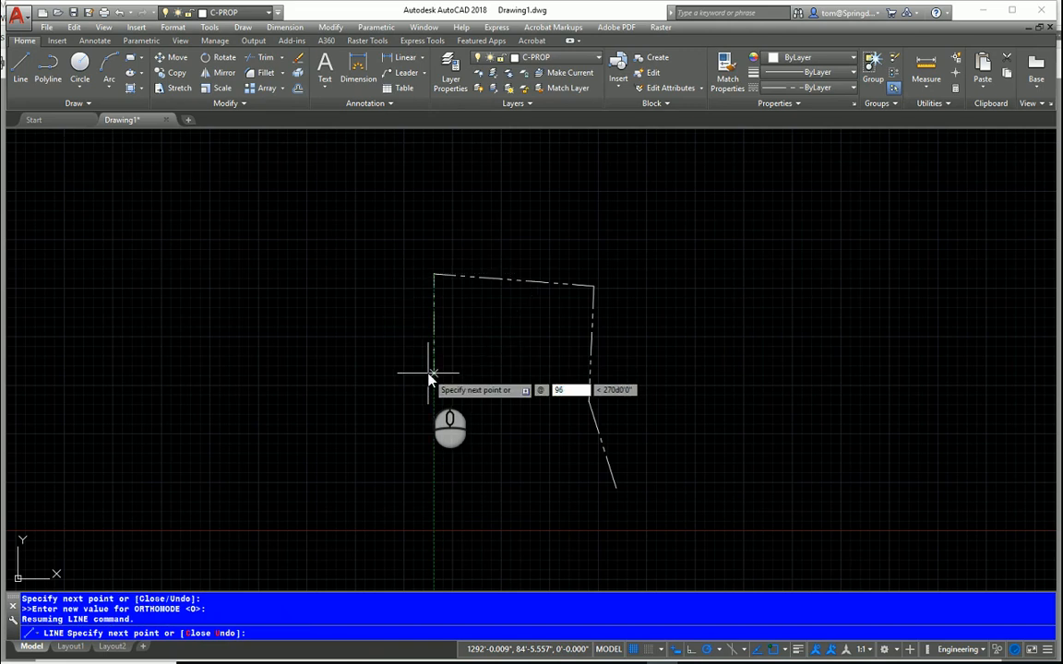
pyautogui.write('.09')
pyautogui.press('Tab')
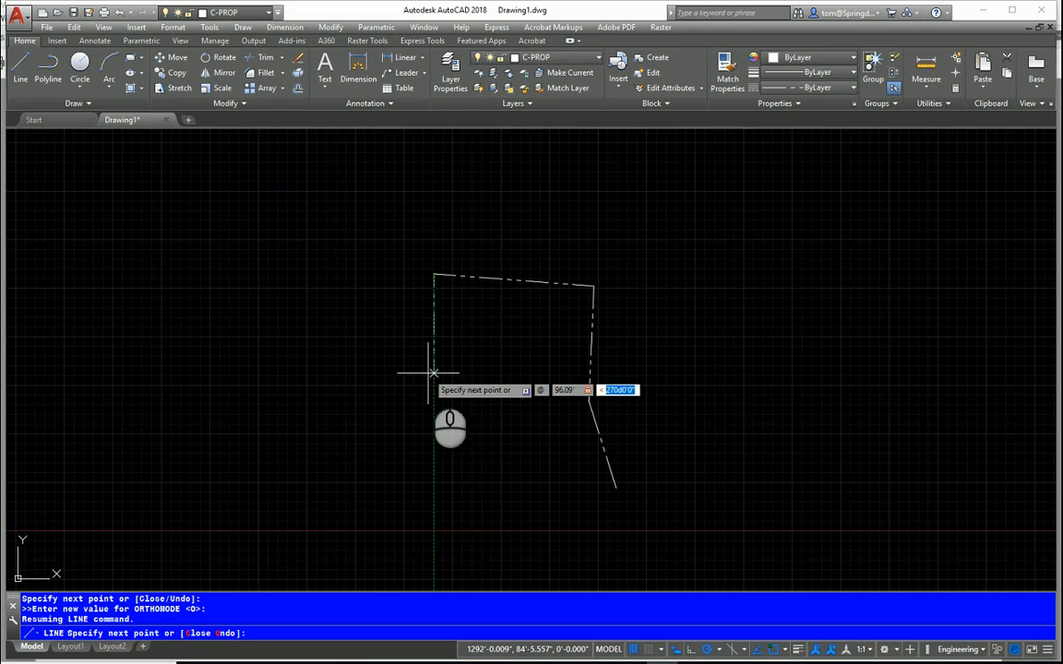
pyautogui.write('5')
pyautogui.write('8d')
pyautogui.write("22'")
pyautogui.write('5')
pyautogui.write('"')
pyautogui.write('e')
pyautogui.press('Return')
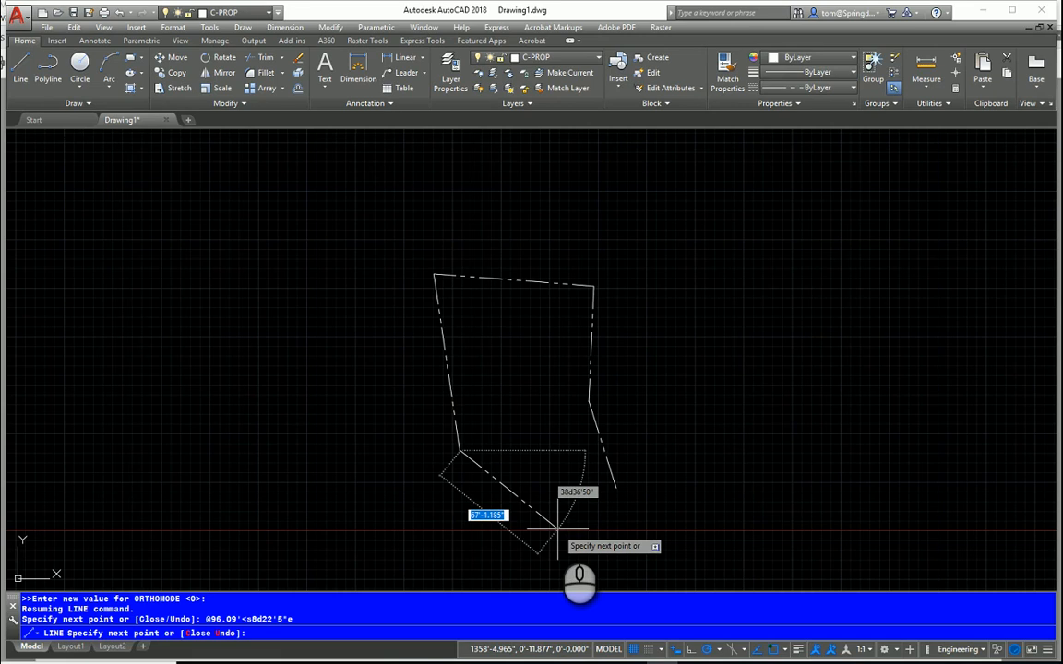
# Draw the southwest property line 65.04' long at bearing S67d22'56"E and end the line, leaving the front of the lot open.
pyautogui.write('@')
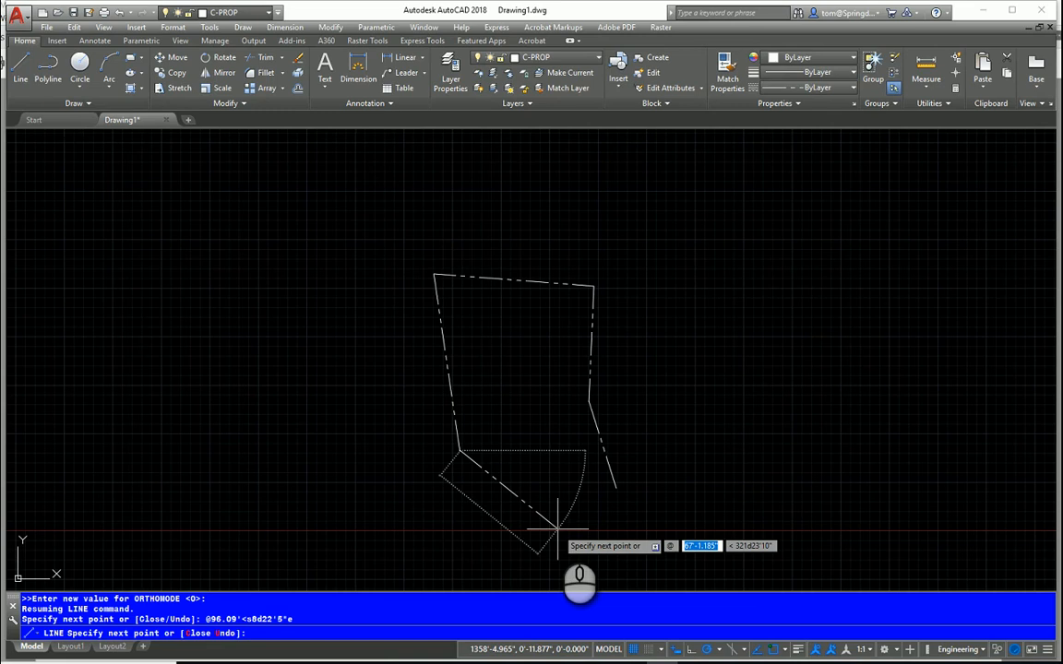
pyautogui.write('65.04')
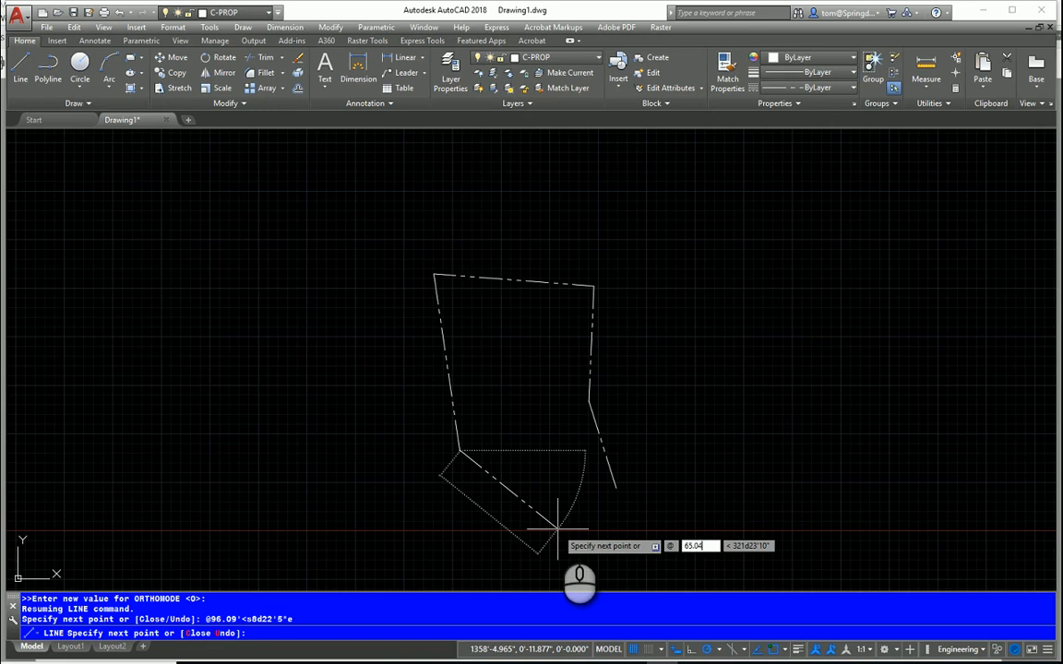
pyautogui.write("'")
pyautogui.press('Tab')
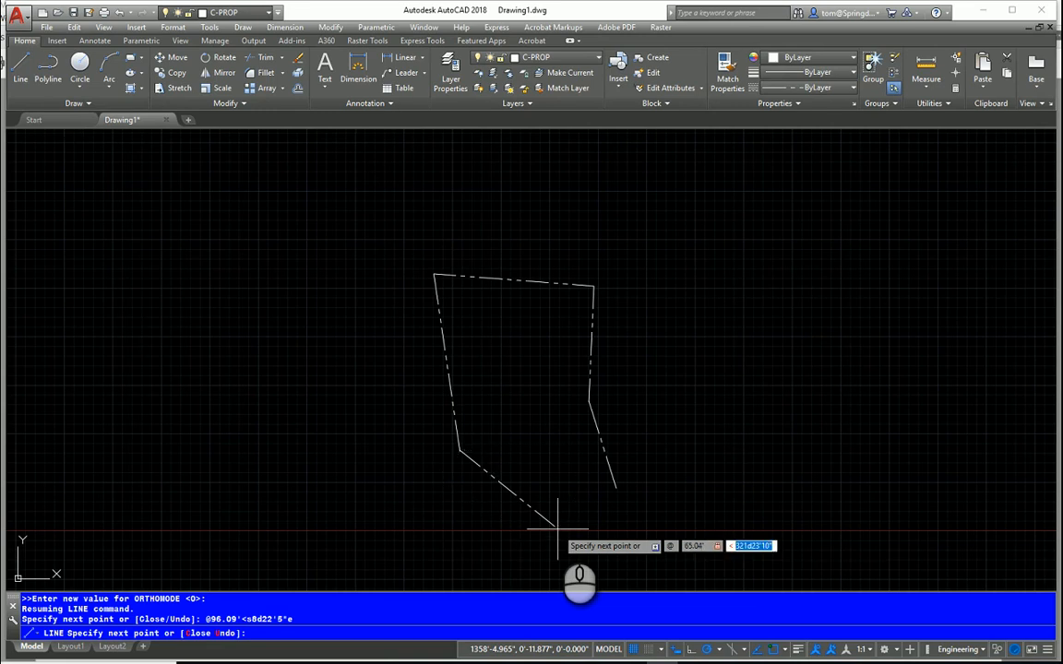
pyautogui.write('s67d22\'56"e')
pyautogui.press('Return')
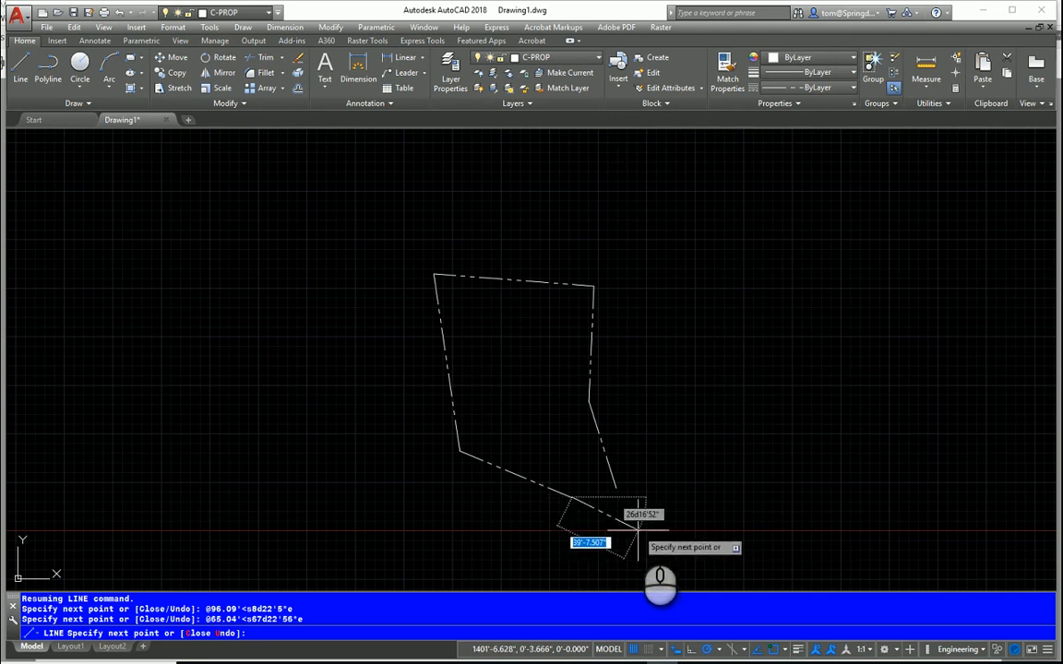
pyautogui.press('Return')
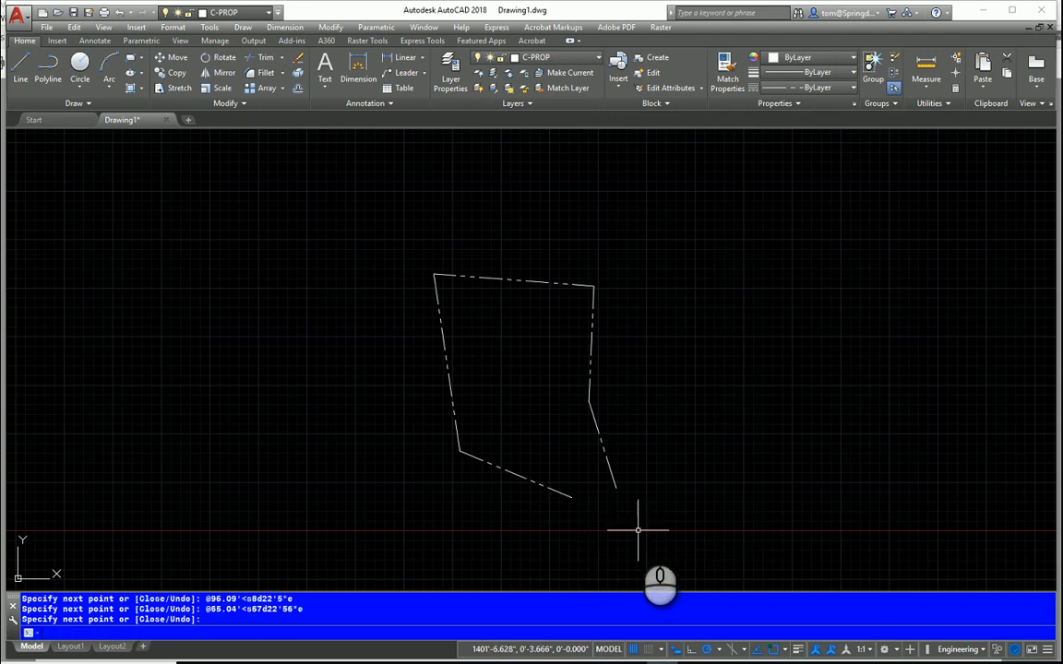
# Switch to the site plan PDF in Adobe Acrobat to check the curved front boundary's length and radius, and return to the open gap in AutoCAD.
pyautogui.scroll(2, 638, 530)
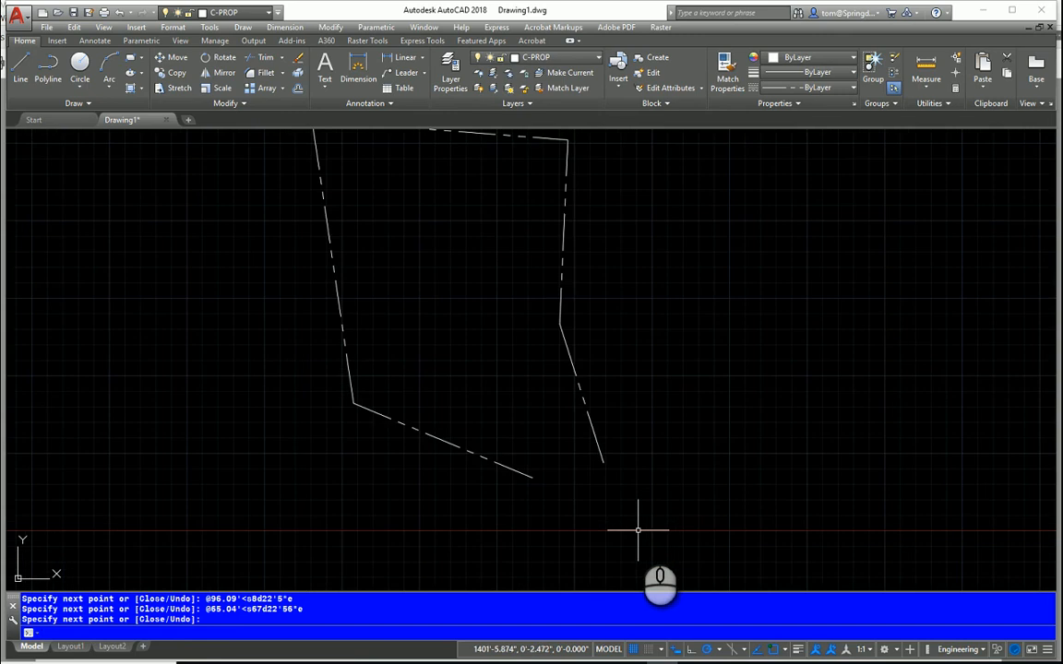
pyautogui.scroll(-2, 635, 540)
pyautogui.moveTo(635, 536); pyautogui.dragTo(595, 539, button='middle')
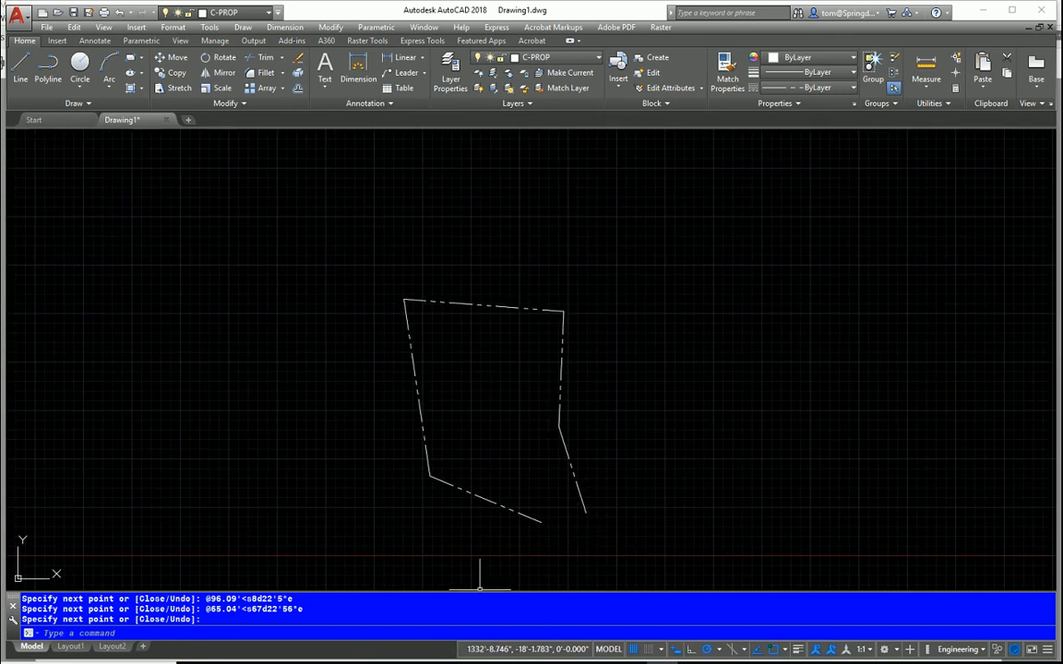
pyautogui.click(664, 586)
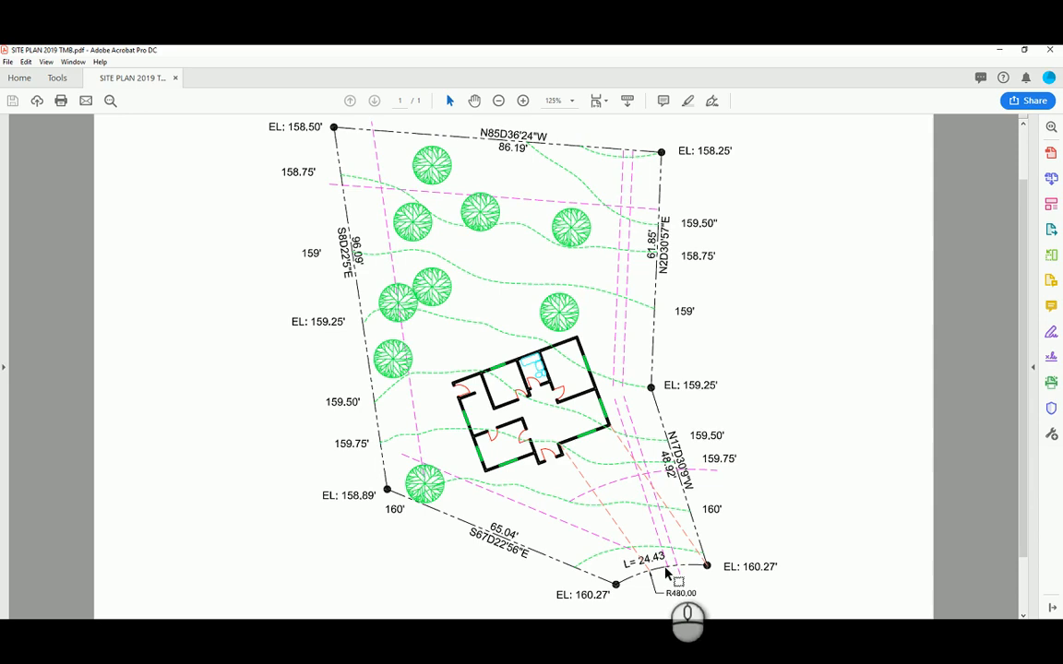
pyautogui.click(641, 638)
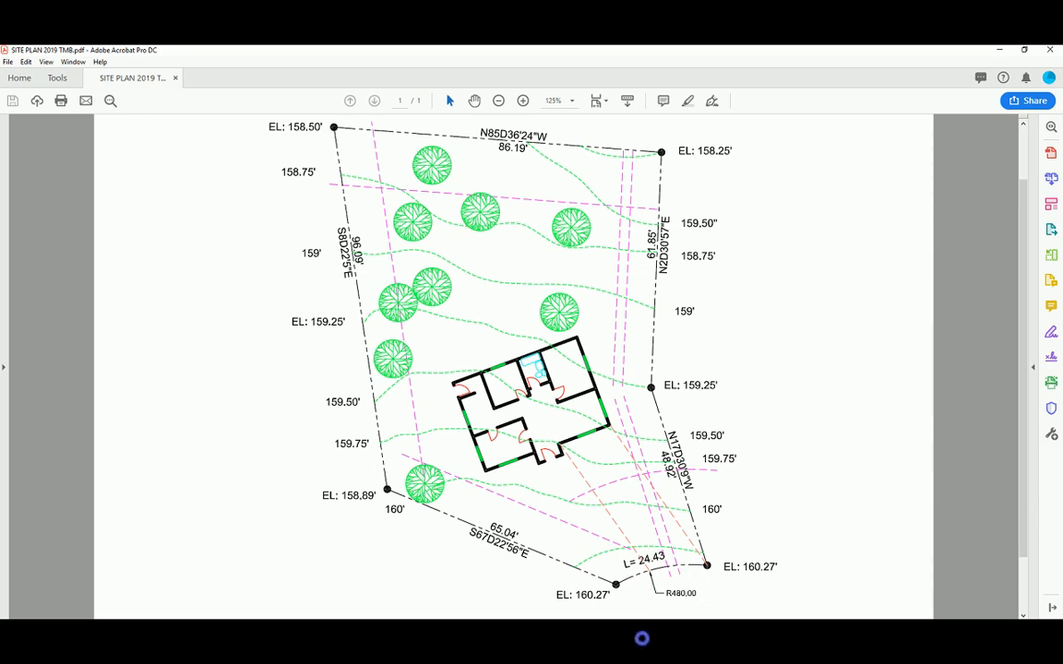
pyautogui.scroll(5, 586, 533)
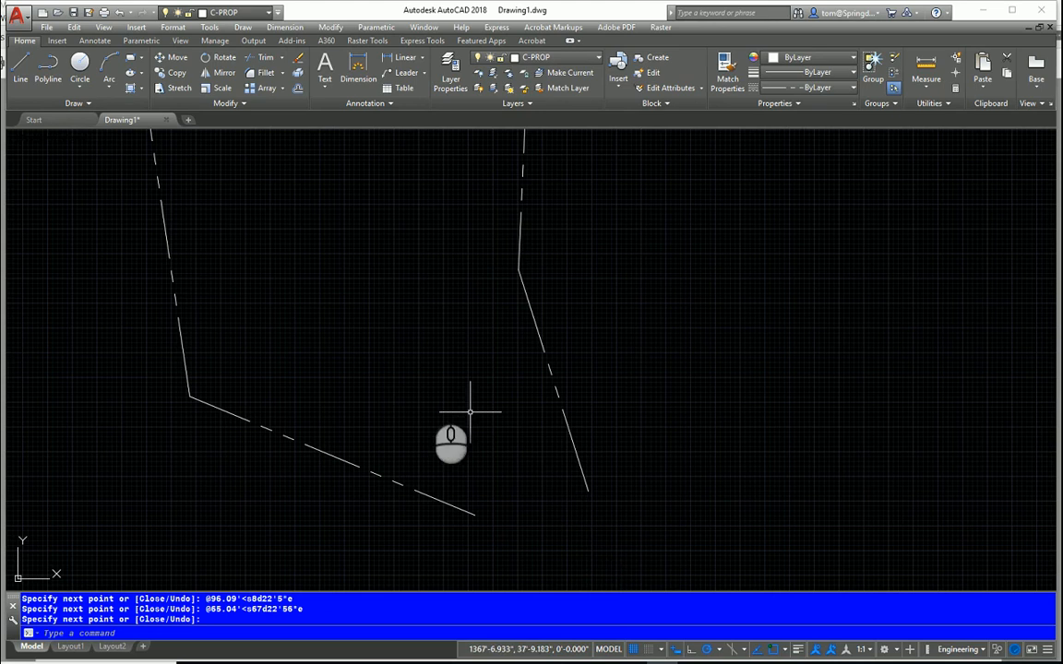
# Close the front of the lot with a Start, End, Radius arc of 40' radius from the southeast line's endpoint to the southwest line's endpoint.
pyautogui.click(108, 85)
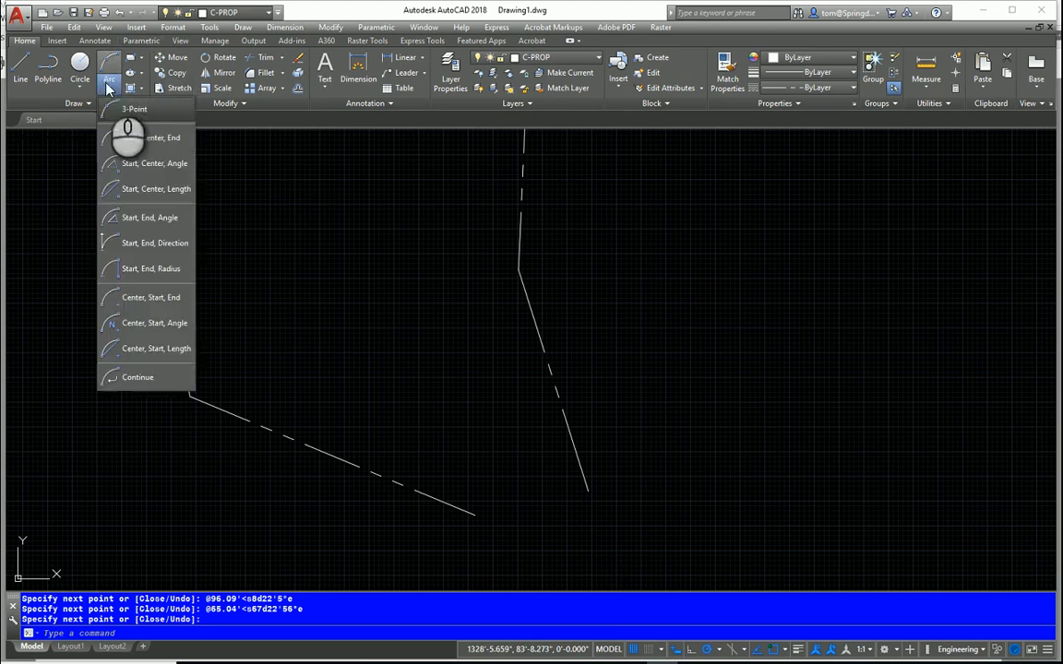
pyautogui.click(166, 274)
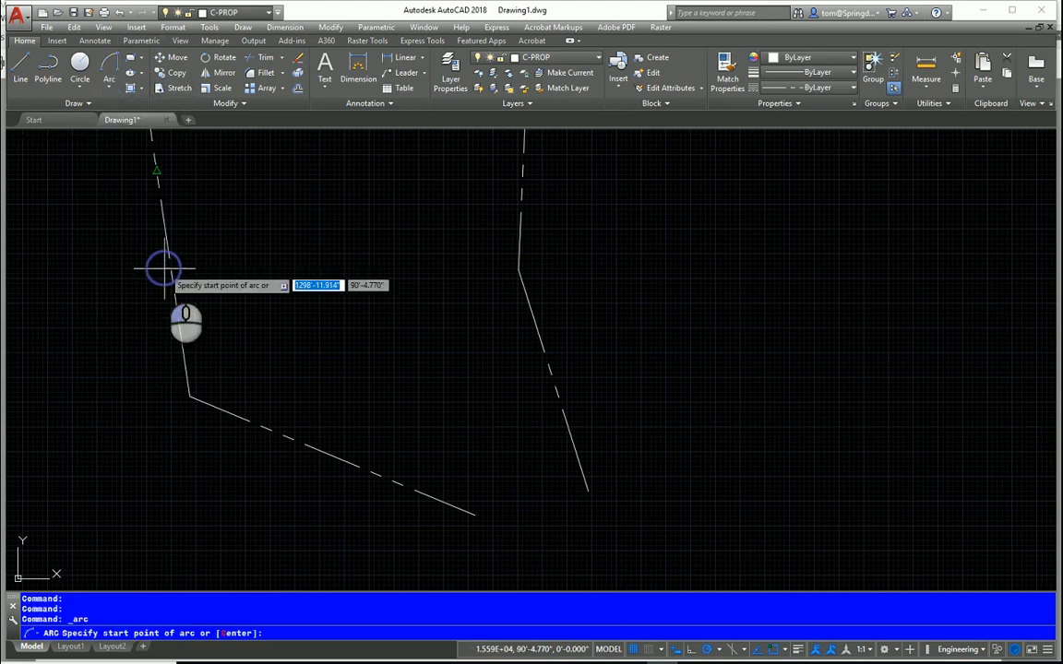
pyautogui.click(588, 490)
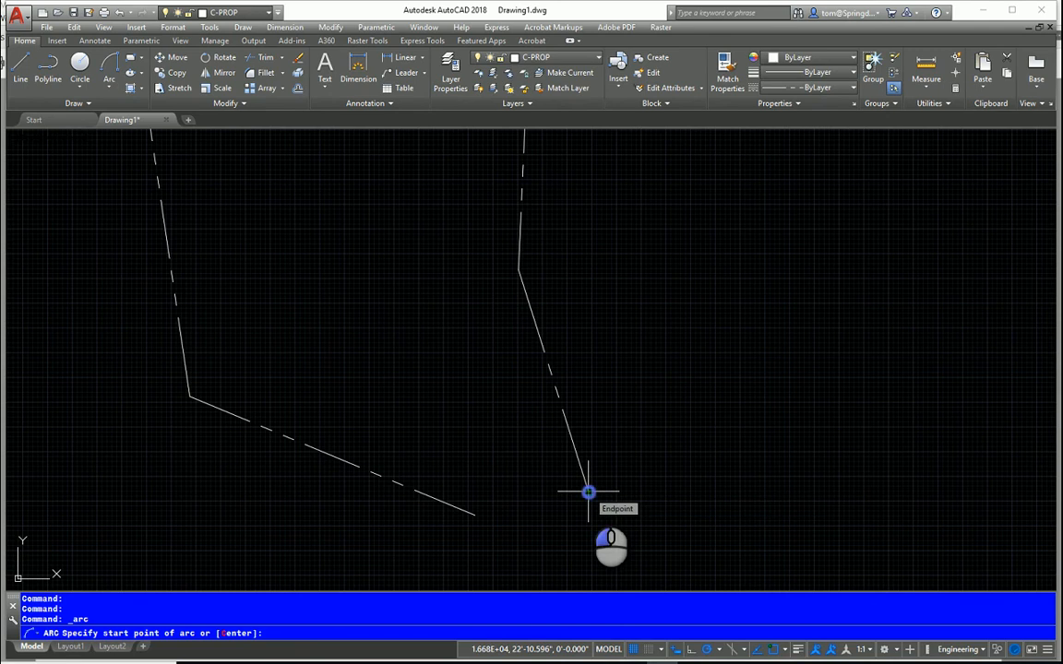
pyautogui.click(475, 511)
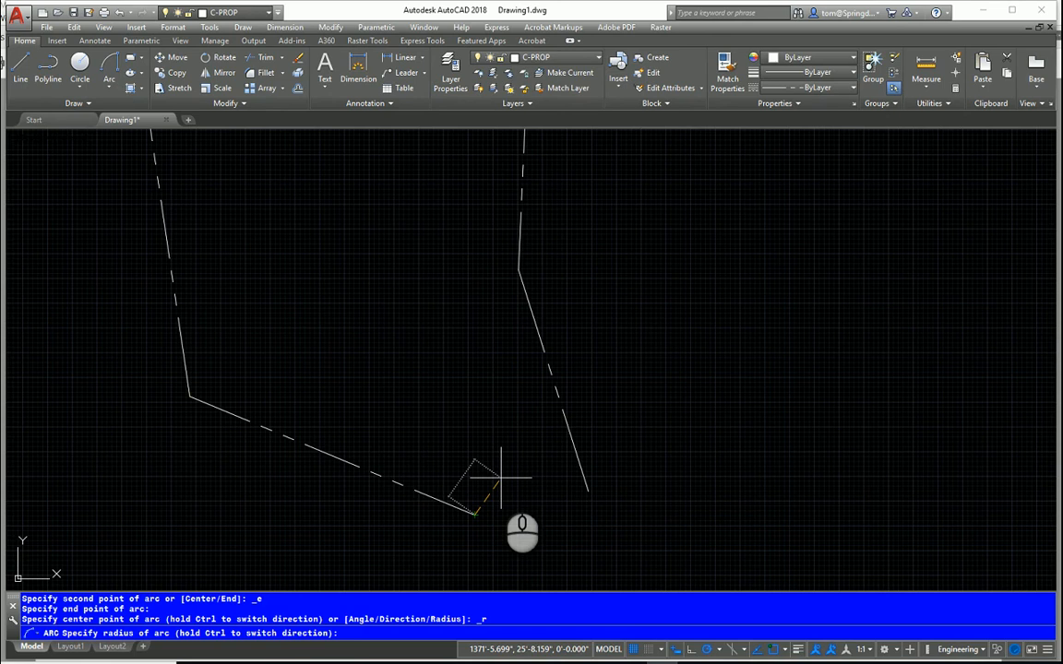
pyautogui.write("40'")
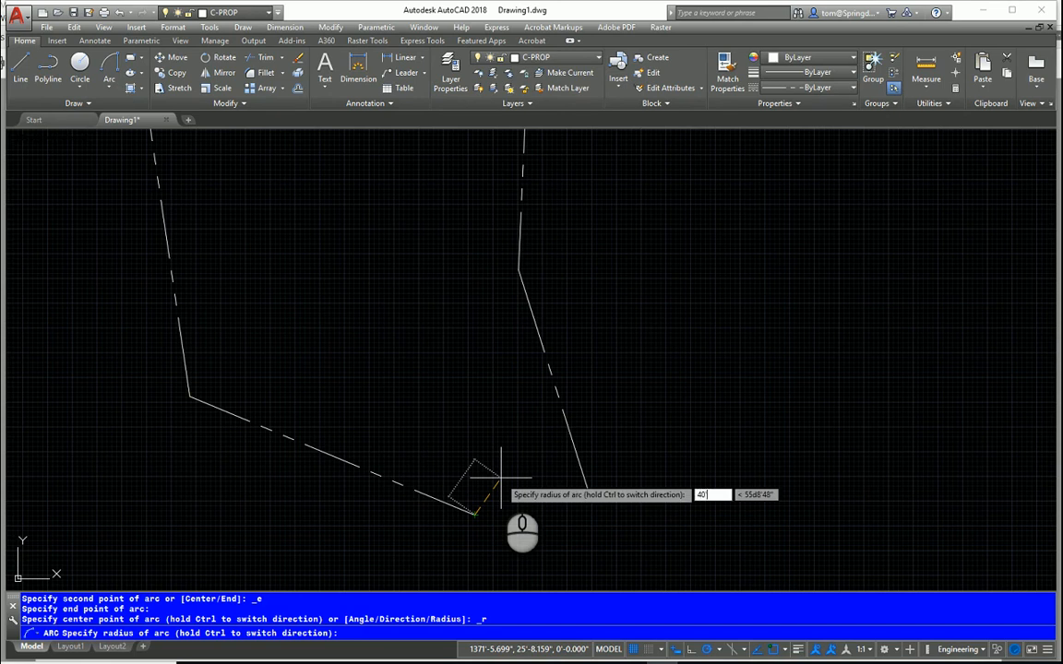
pyautogui.press('Return')
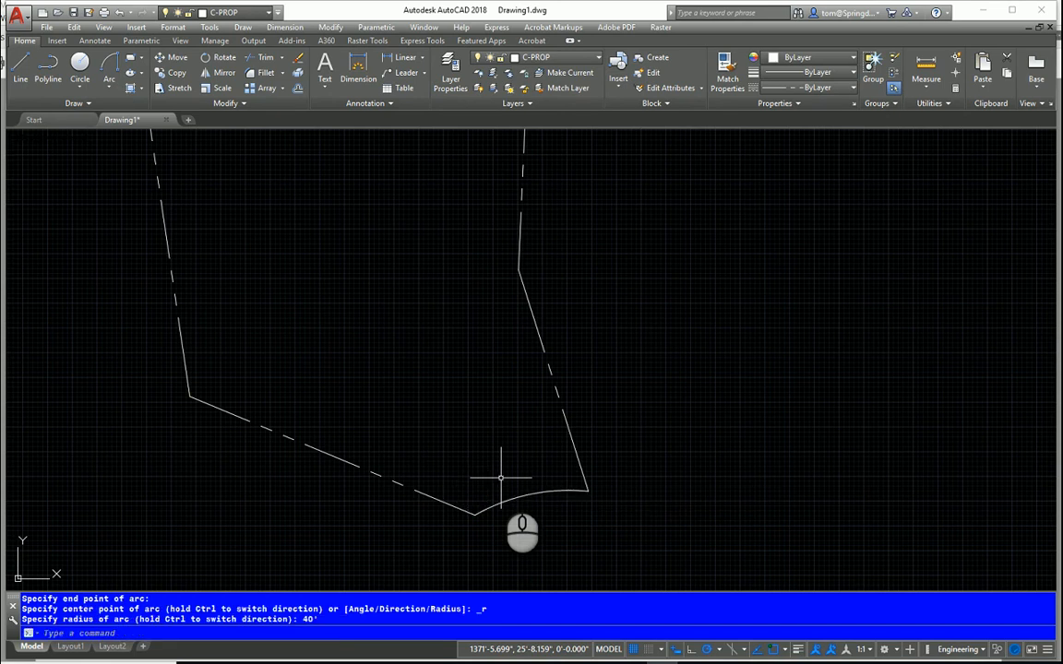
# Save the drawing to the Desktop under a SITEWORK file name containing the author's surname and the suffix -2.
pyautogui.scroll(-2, 607, 411)
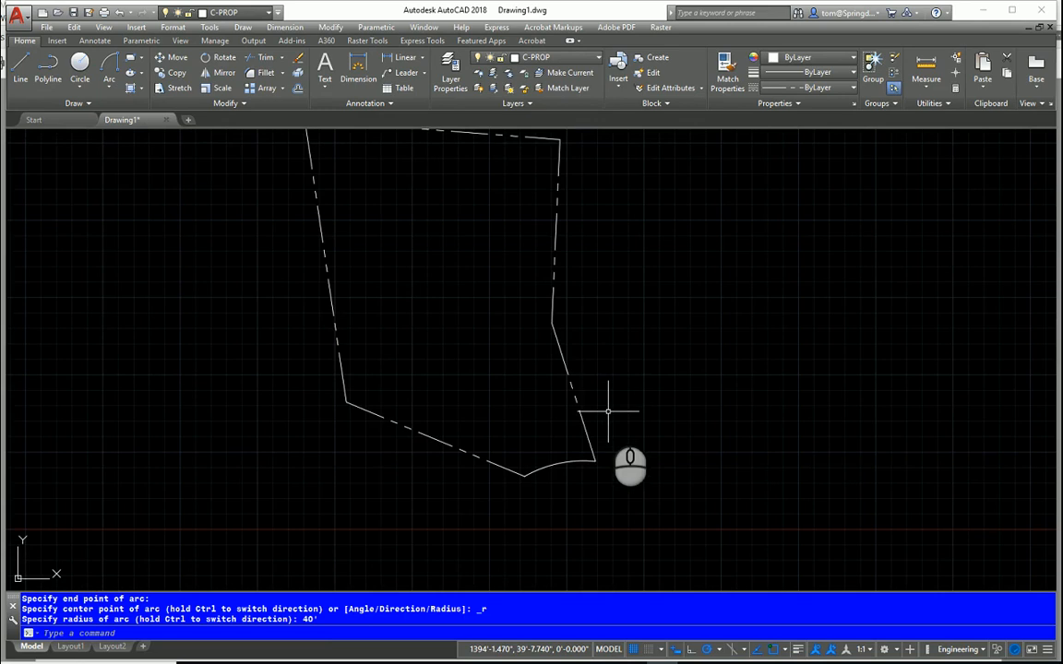
pyautogui.moveTo(608, 412); pyautogui.dragTo(606, 444, button='middle')
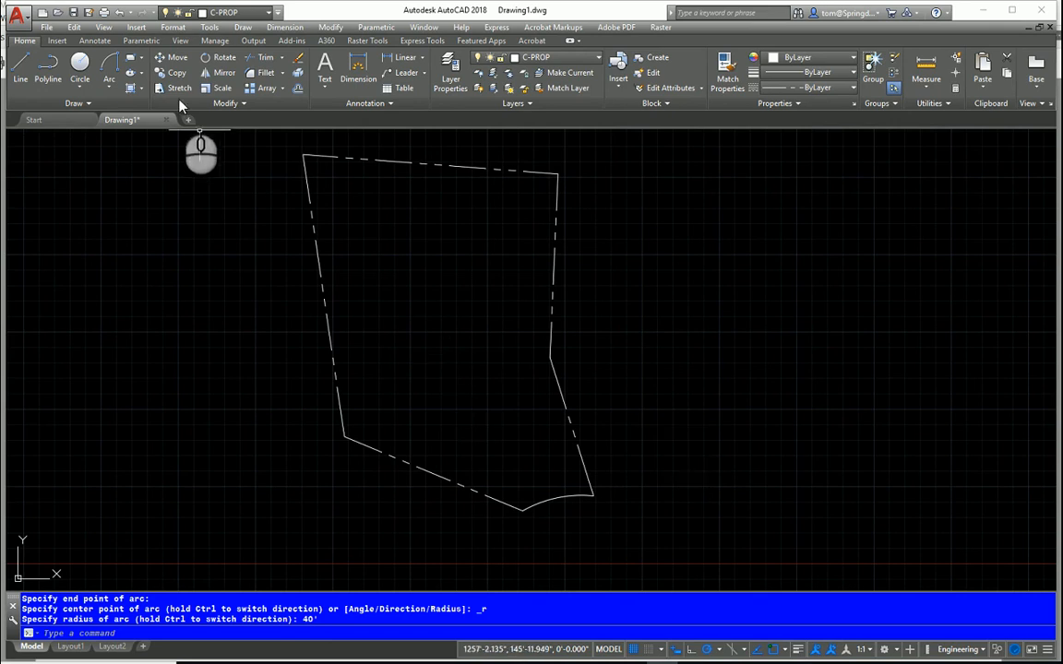
pyautogui.click(89, 13)
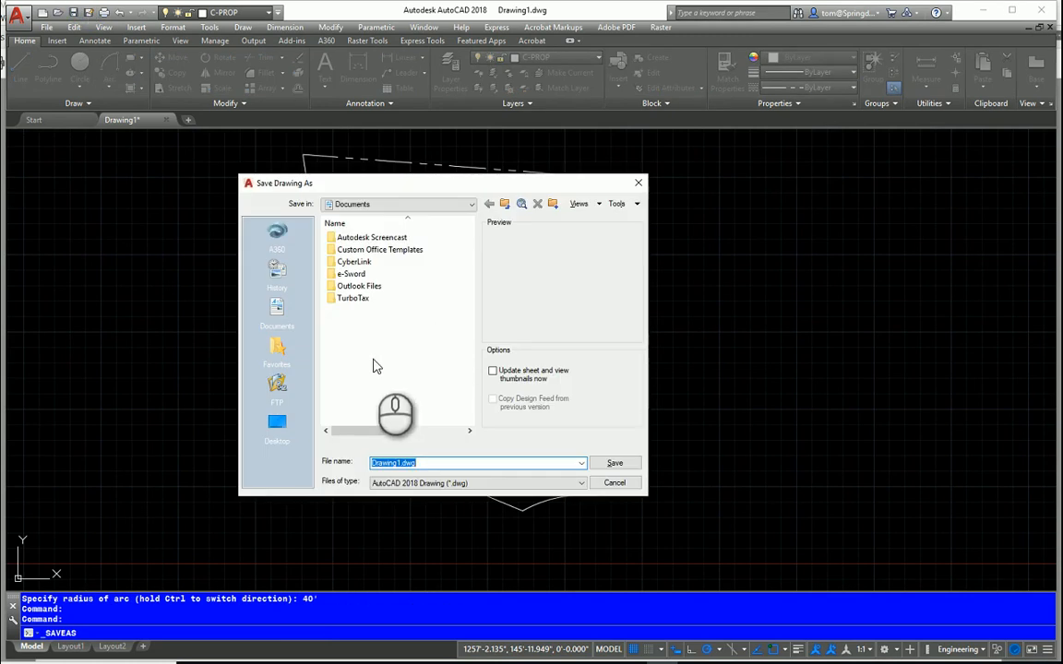
pyautogui.click(277, 421)
pyautogui.doubleClick(435, 462)
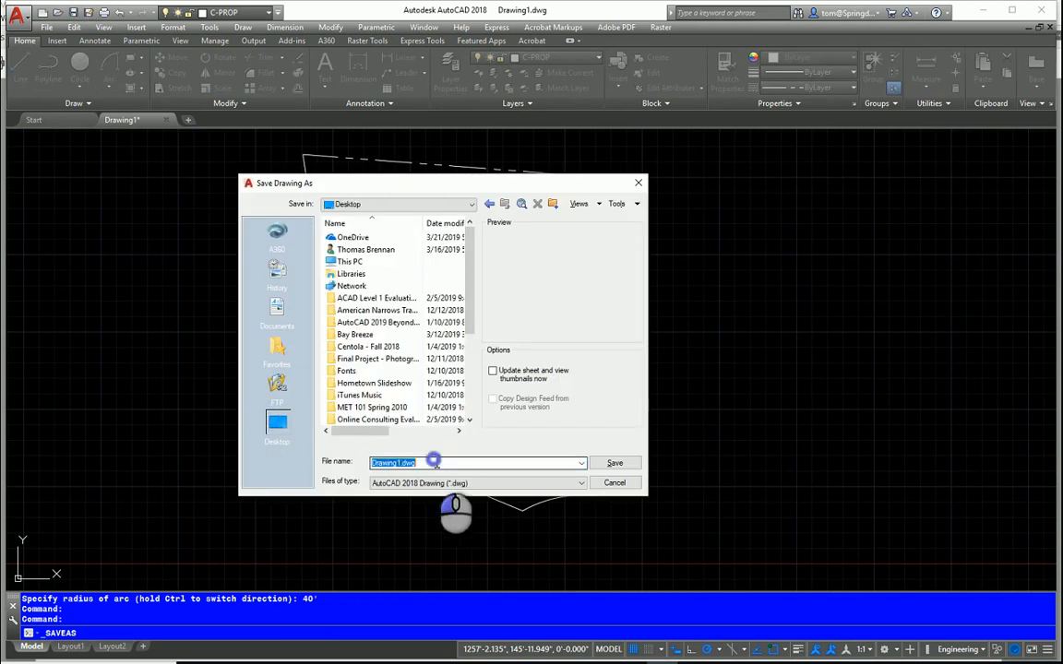
pyautogui.write('si')
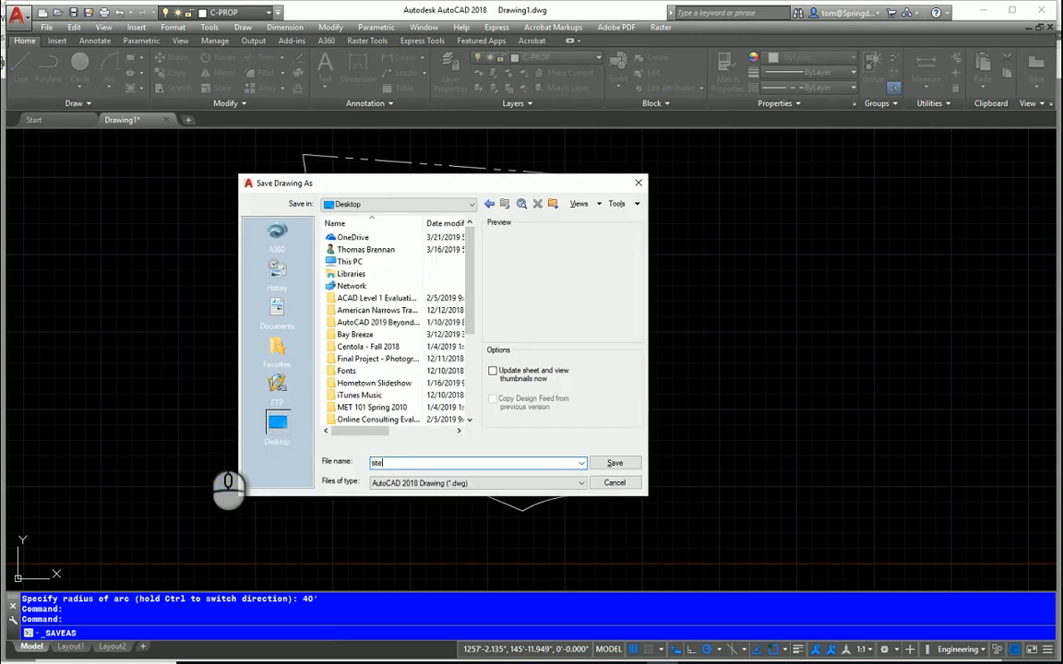
pyautogui.press('BackSpace')
pyautogui.press('Return')
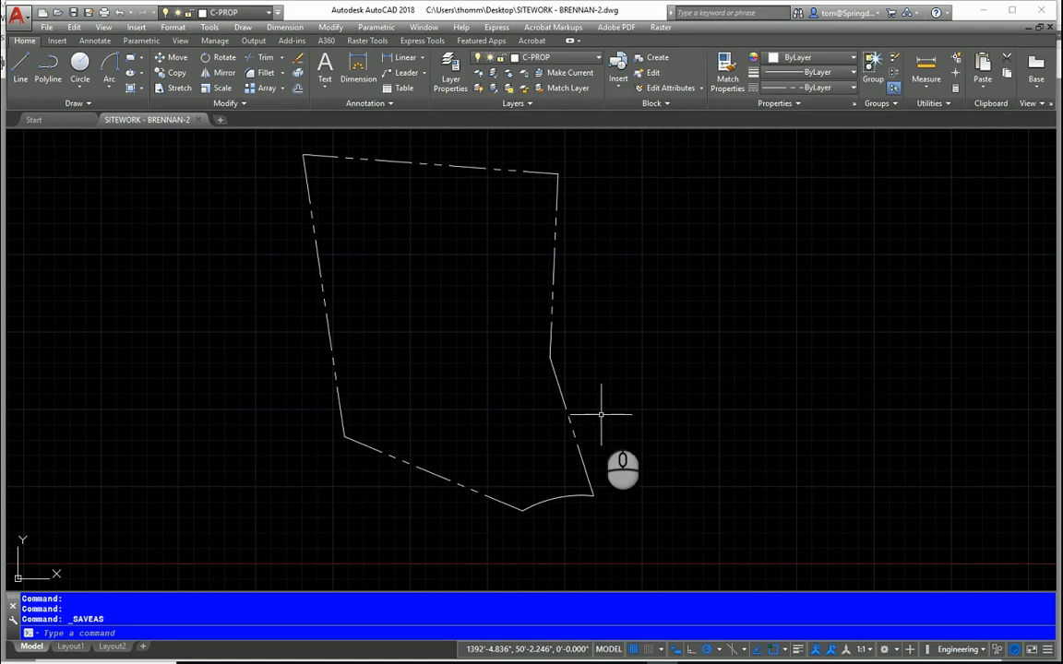
# Make C-PROP-TEXT the current layer and copy the 48.92'<n17d30'9"w entry from the command history.
pyautogui.click(599, 58)
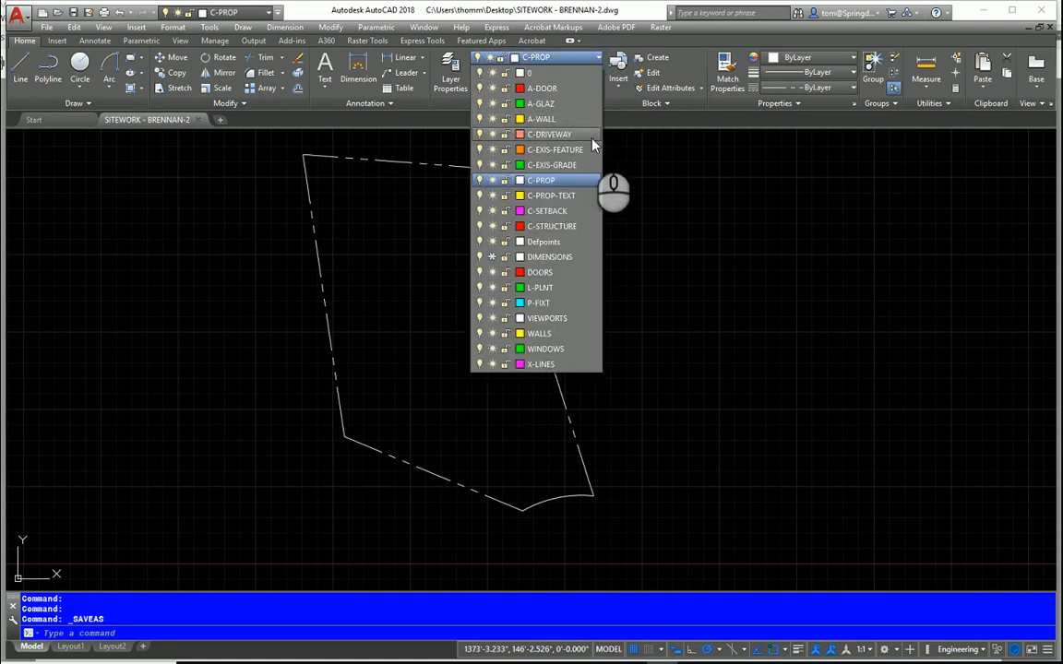
pyautogui.click(554, 197)
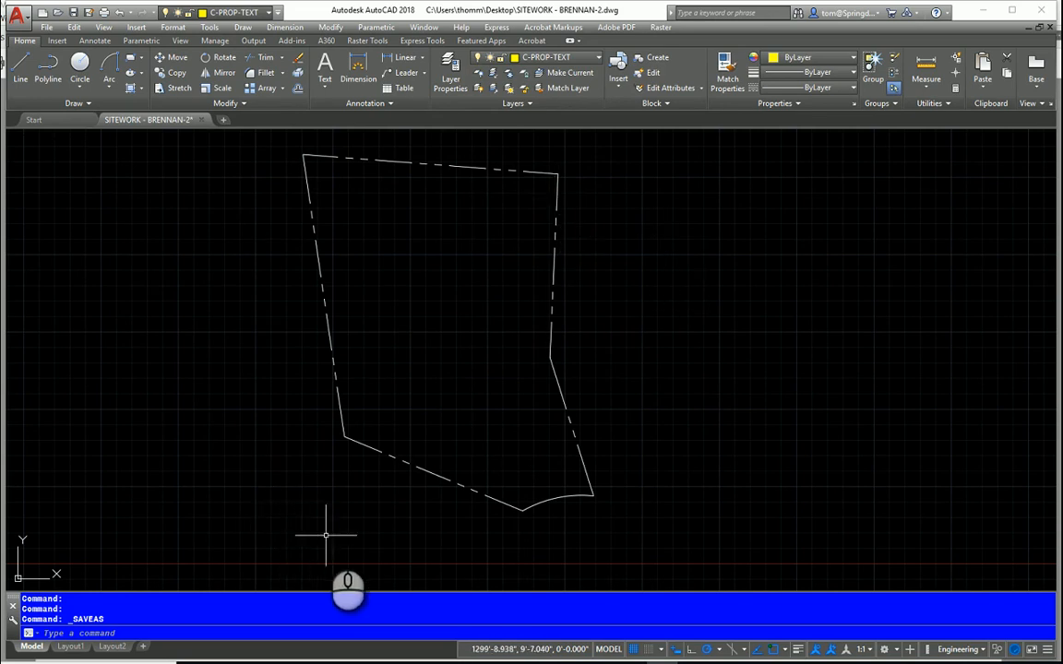
pyautogui.press('F2')
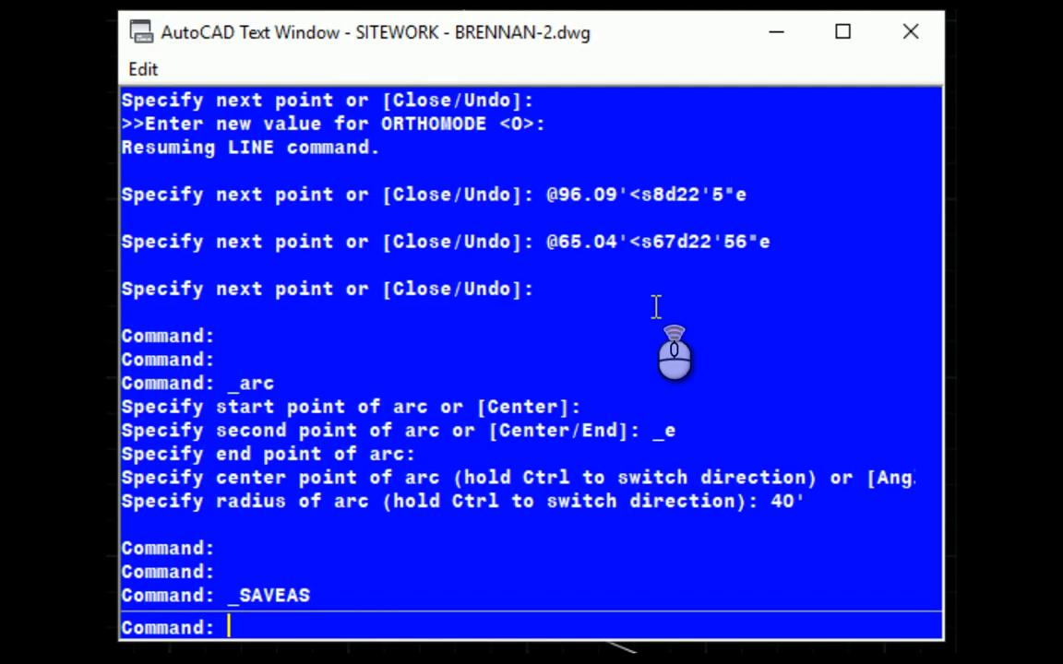
pyautogui.scroll(4, 656, 306)
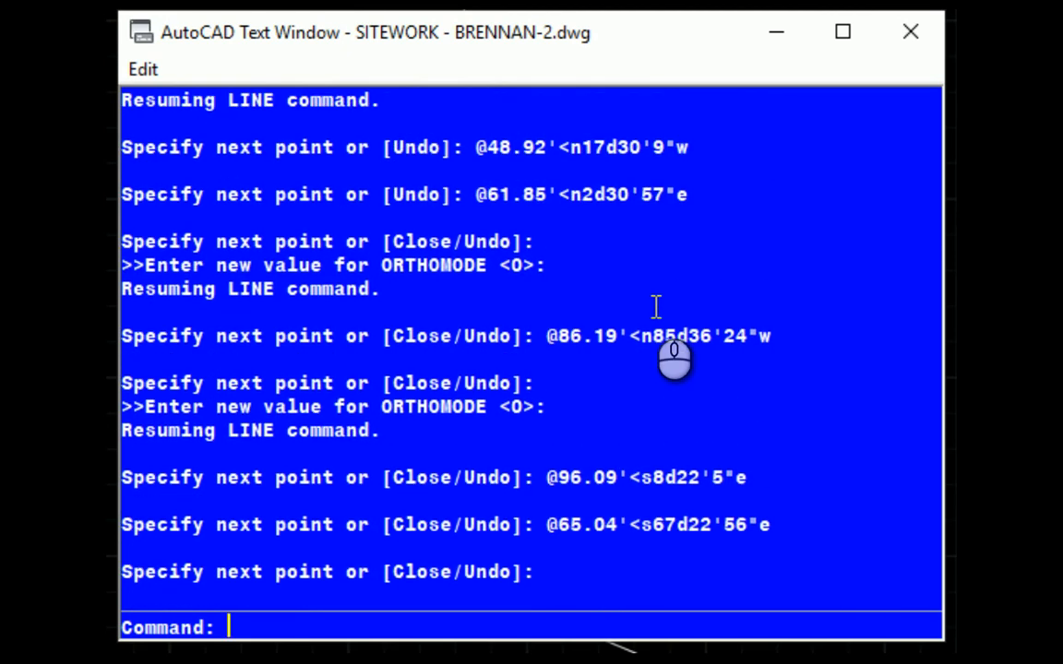
pyautogui.scroll(2, 656, 307)
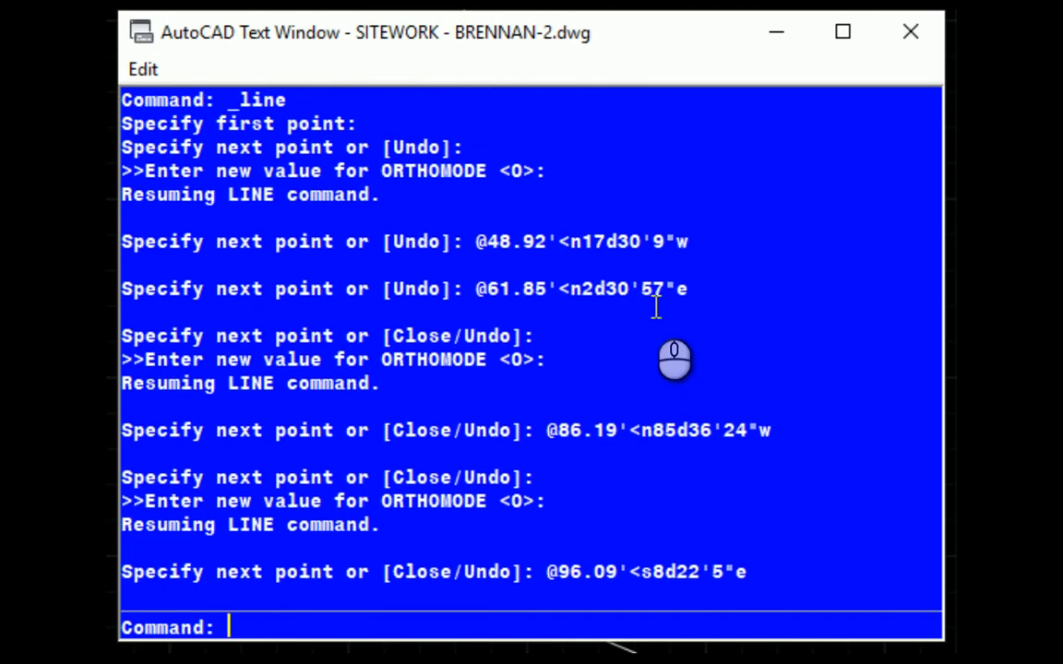
pyautogui.scroll(1, 656, 306)
pyautogui.moveTo(487, 266); pyautogui.dragTo(530, 266)
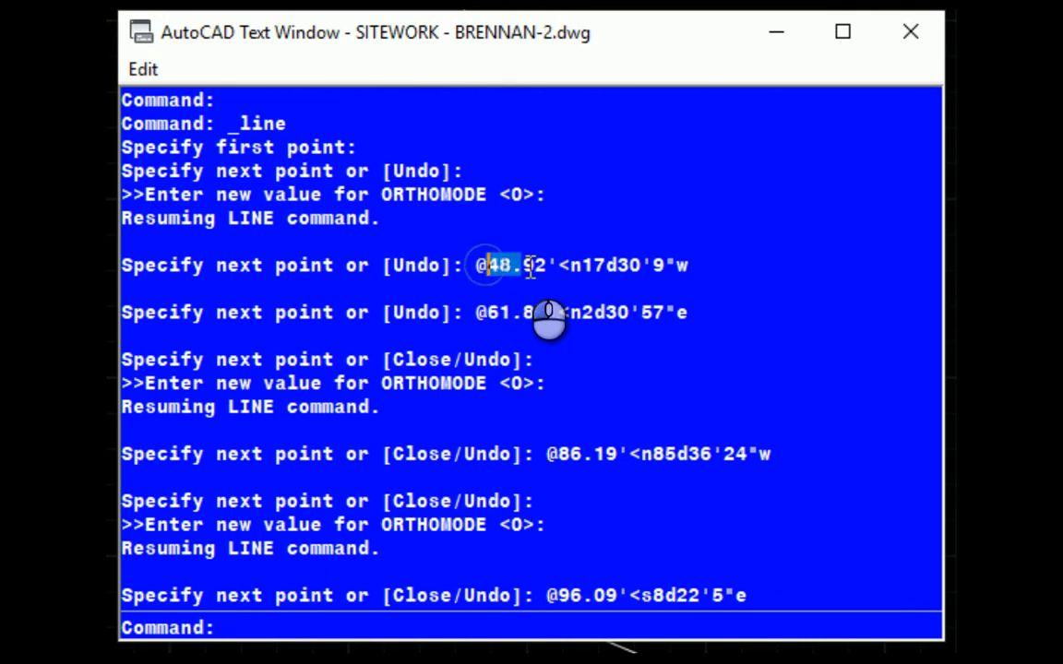
pyautogui.click(468, 266)
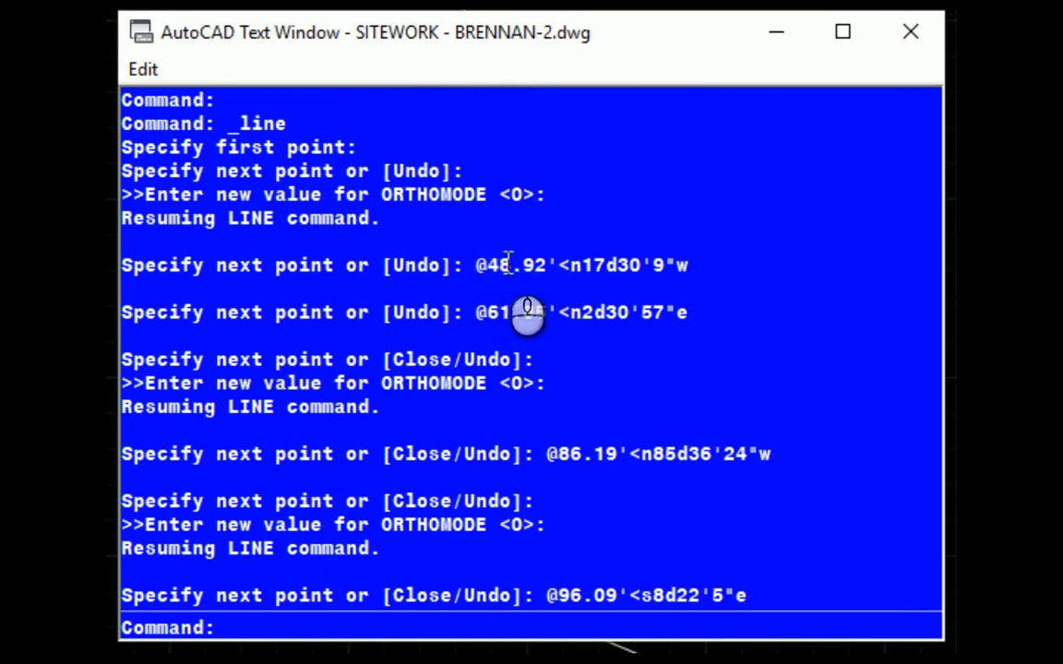
pyautogui.moveTo(488, 265); pyautogui.dragTo(686, 260)
pyautogui.hotkey('ctrl', 'c')
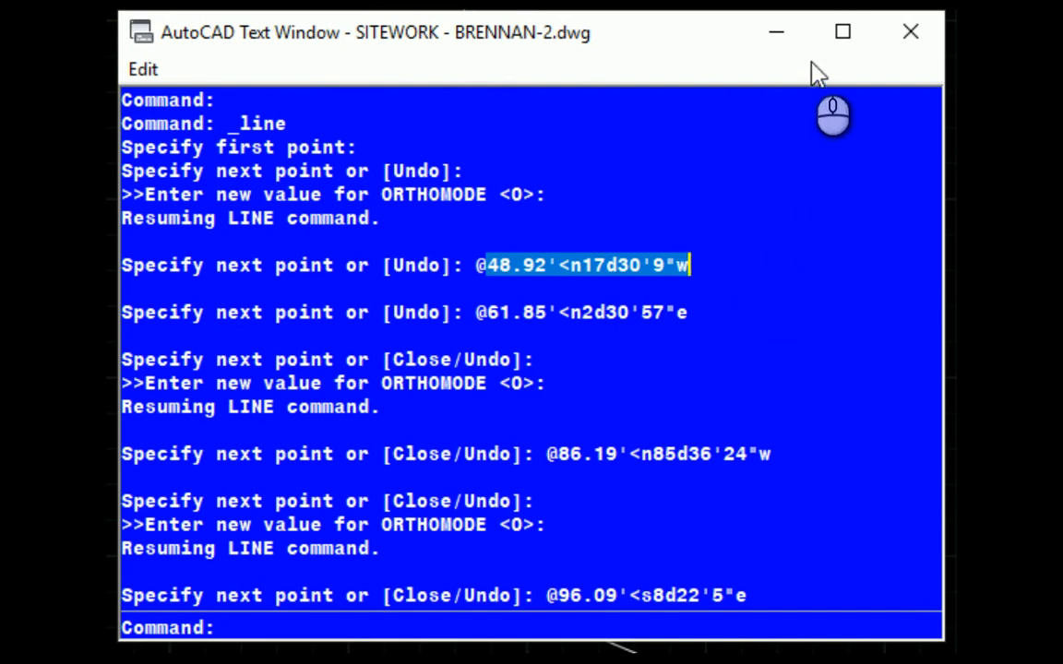
pyautogui.click(777, 34)
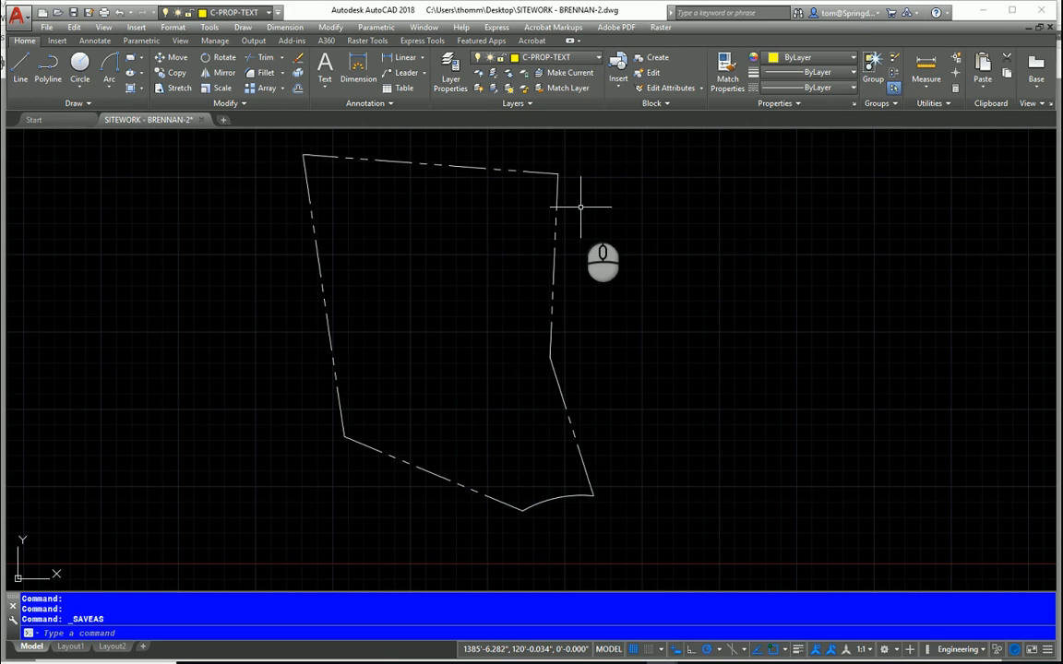
# Create a multiline text box beside the southeast property line and paste the copied distance and bearing into it.
pyautogui.click(325, 92)
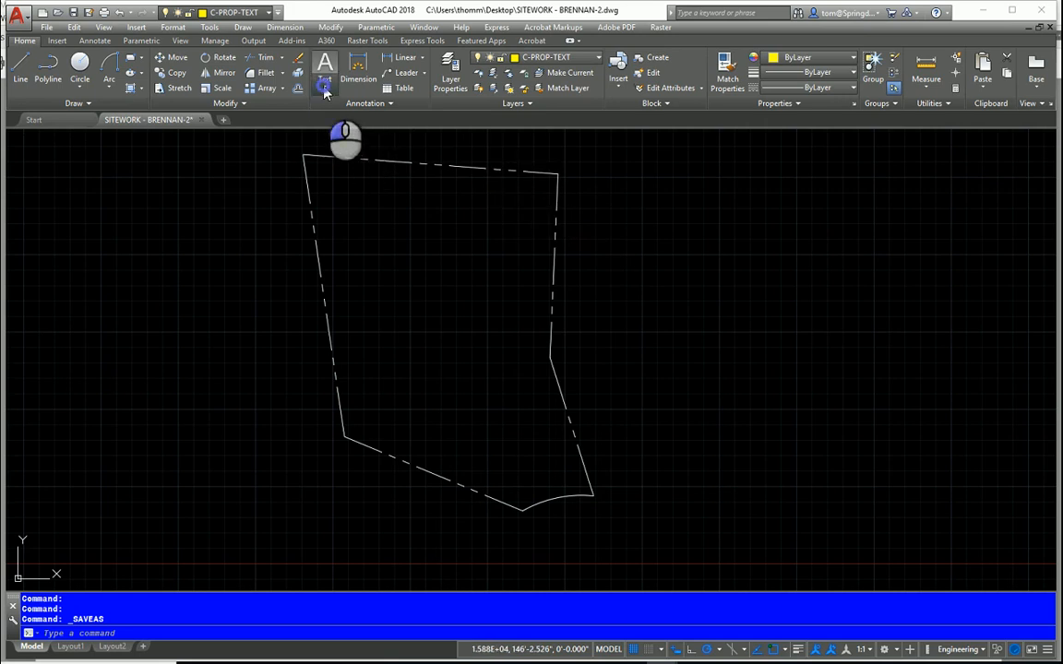
pyautogui.click(348, 109)
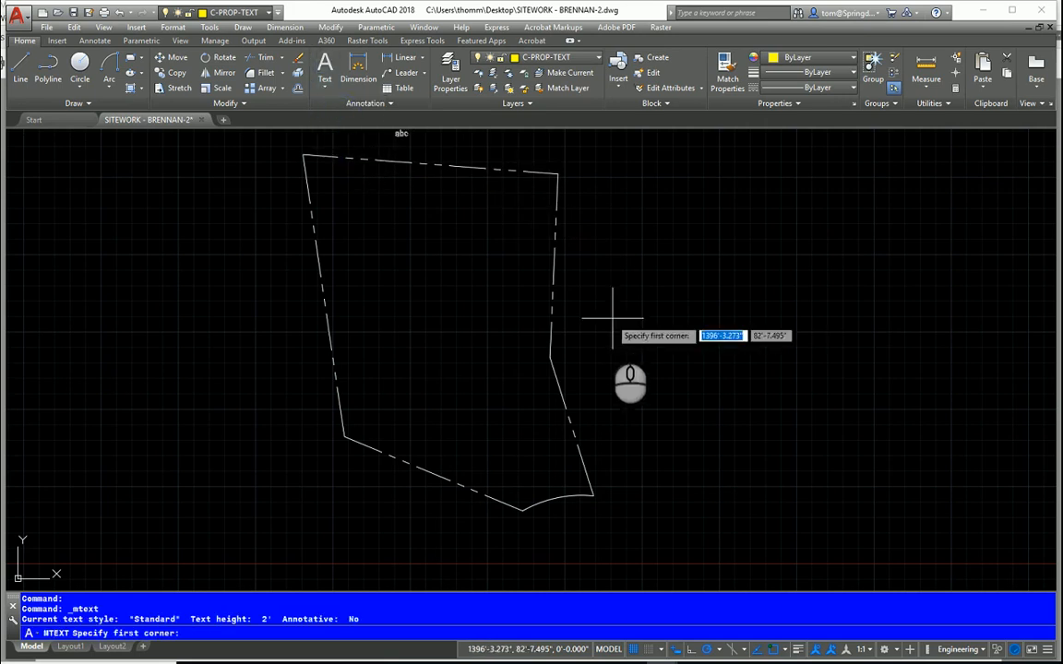
pyautogui.click(591, 353)
pyautogui.click(691, 388)
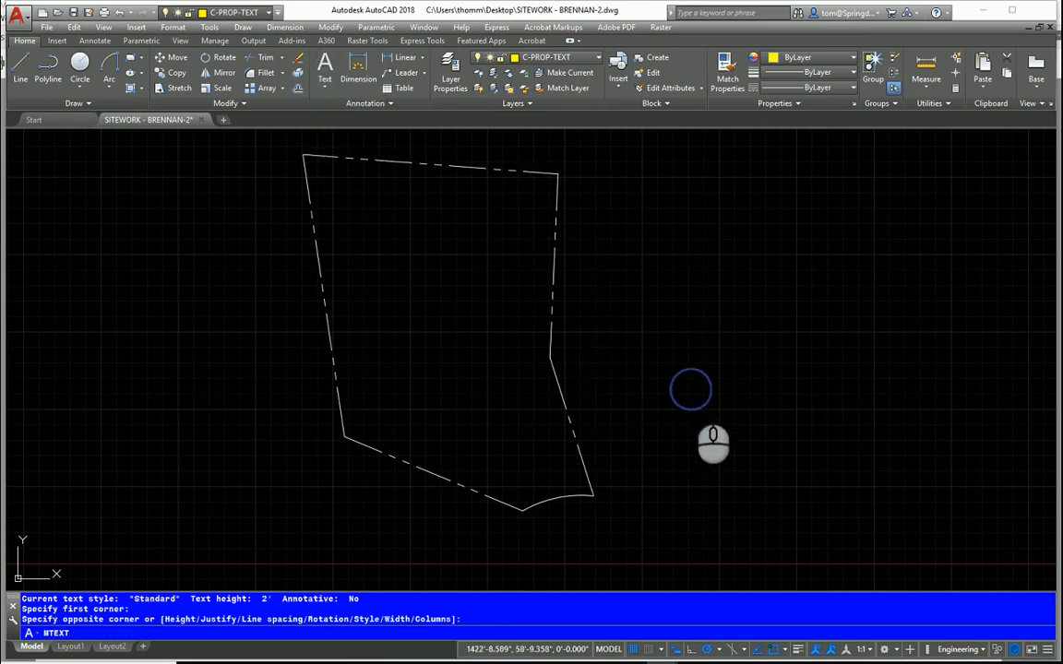
pyautogui.hotkey('ctrl', 'v')
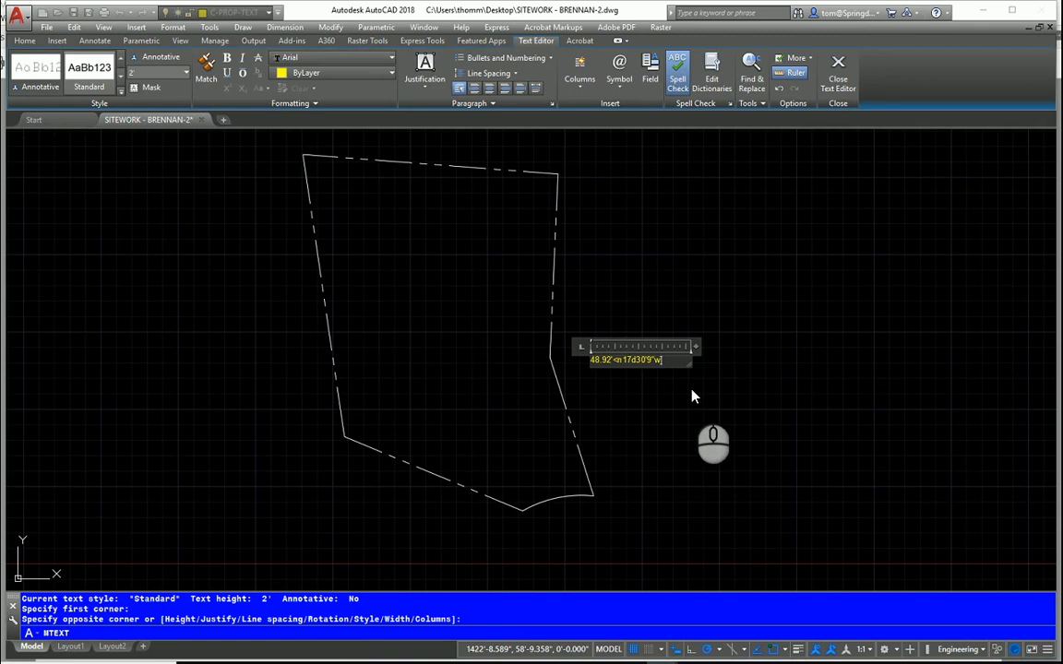
# Move the distance 48.92' from the start of the text to its own line below the bearing.
pyautogui.moveTo(613, 361); pyautogui.dragTo(590, 364)
pyautogui.click(613, 362)
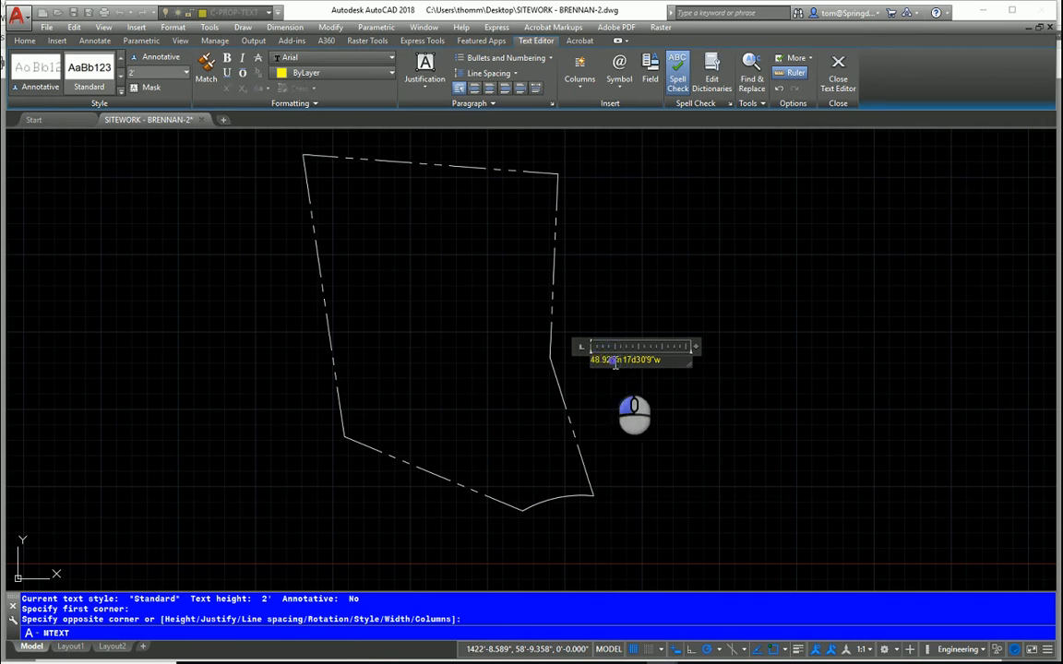
pyautogui.scroll(7, 613, 361)
pyautogui.scroll(-1, 558, 327)
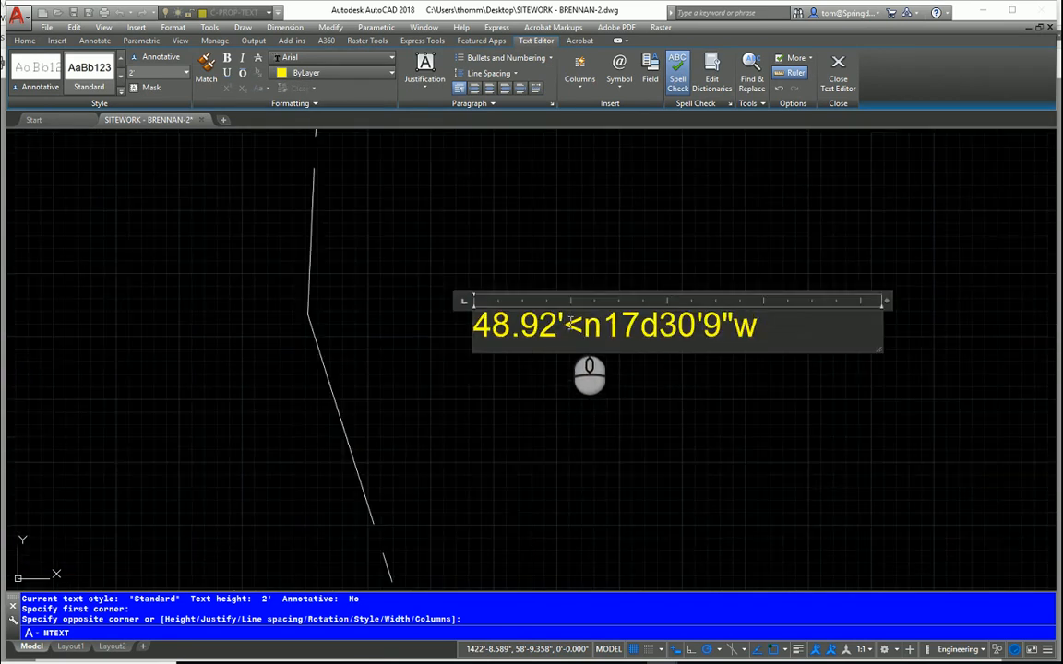
pyautogui.moveTo(570, 322); pyautogui.dragTo(452, 342)
pyautogui.hotkey('ctrl', 'c')
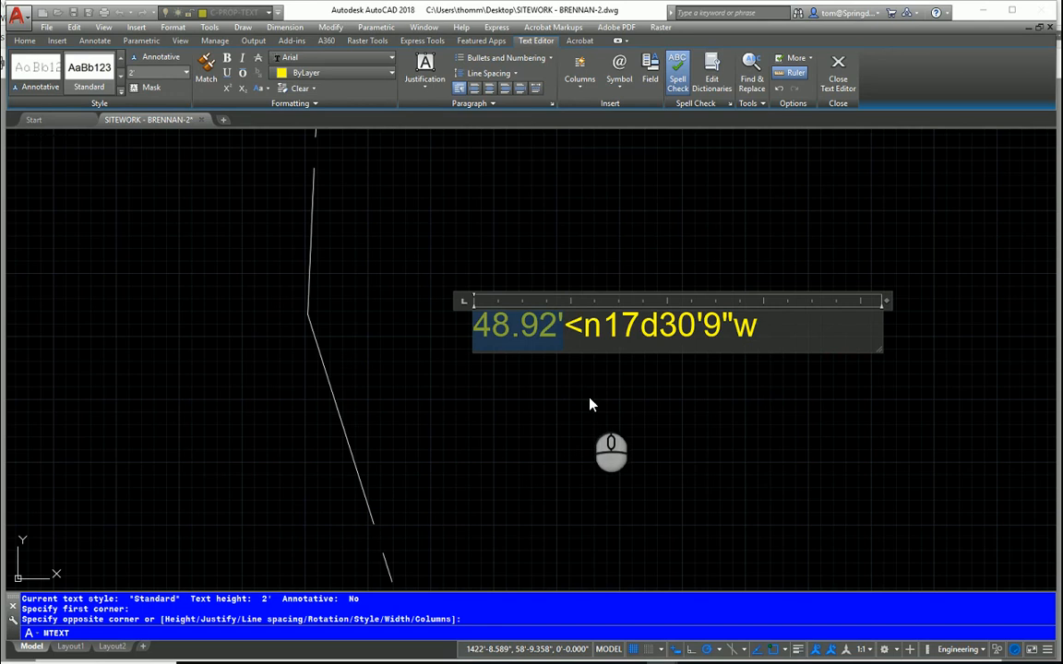
pyautogui.press('Delete')
pyautogui.click(676, 325)
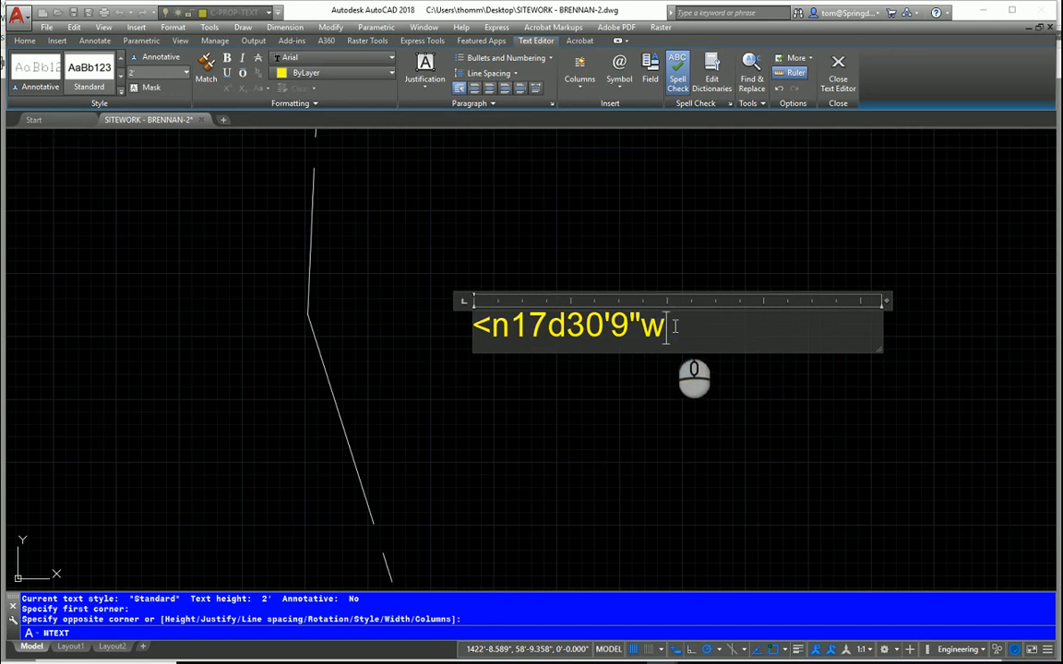
pyautogui.press('Return')
pyautogui.hotkey('ctrl', 'v')
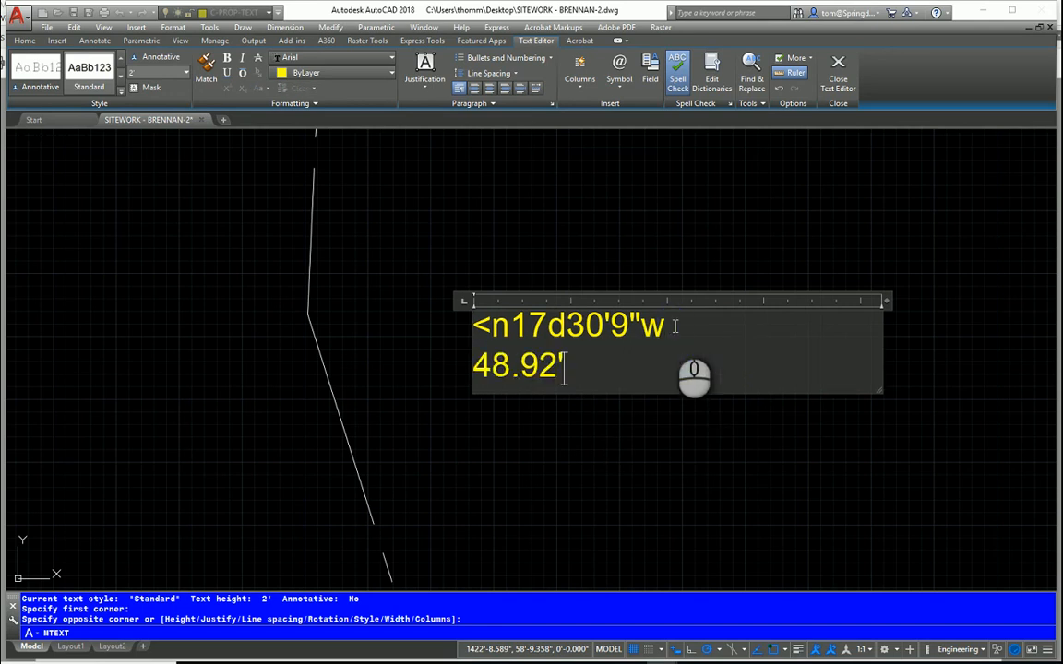
# Capitalize the direction letters N and W in the bearing text.
pyautogui.moveTo(507, 326); pyautogui.dragTo(495, 334)
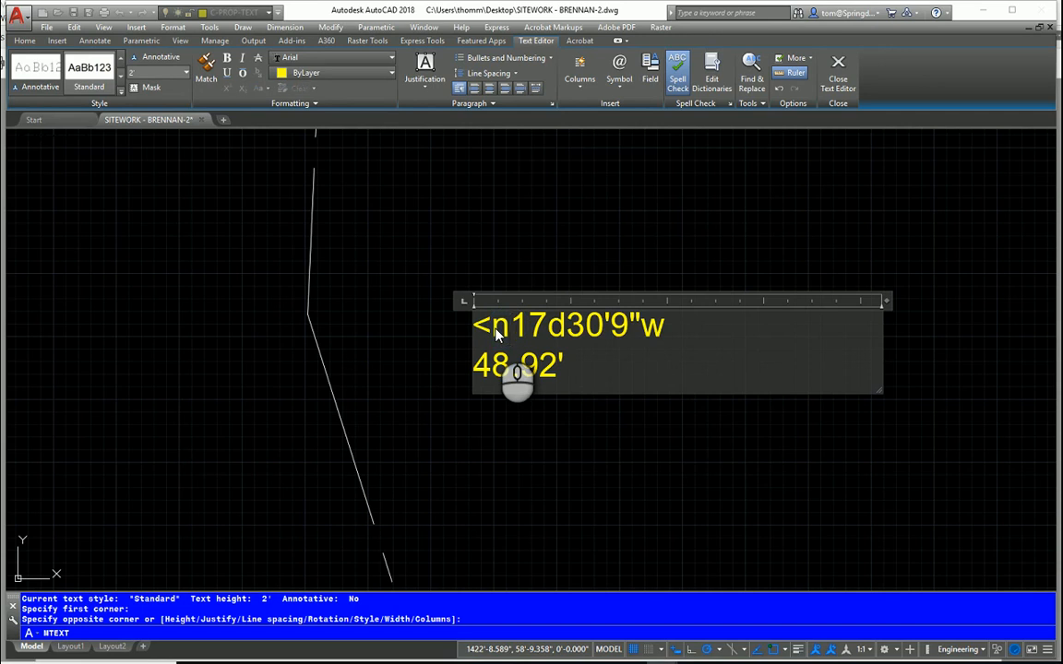
pyautogui.press('Delete')
pyautogui.write('N')
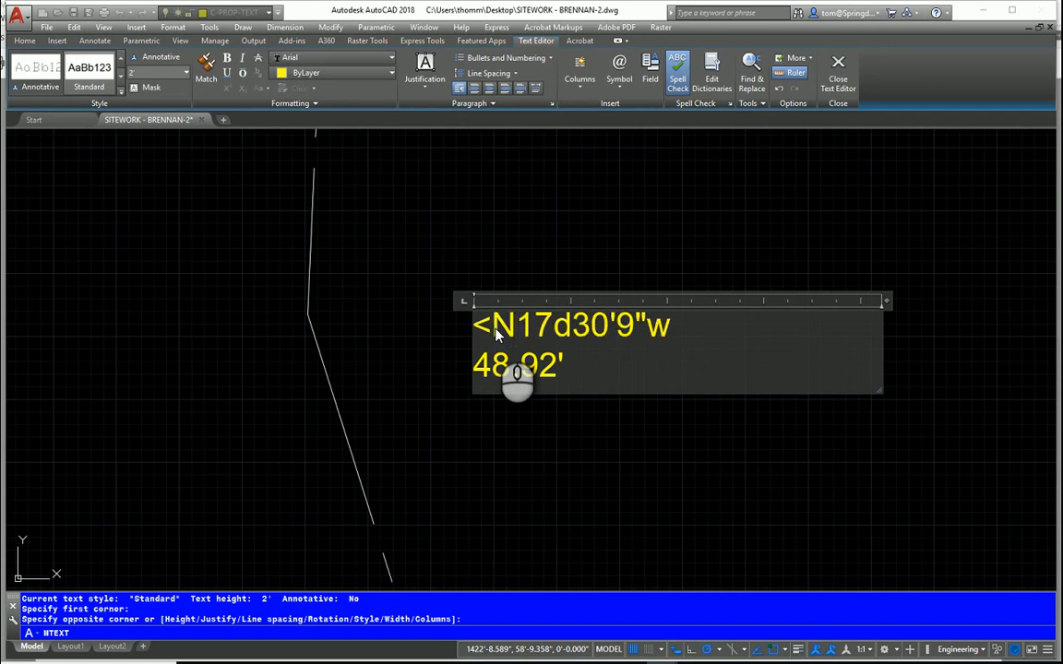
pyautogui.moveTo(672, 332); pyautogui.dragTo(651, 333)
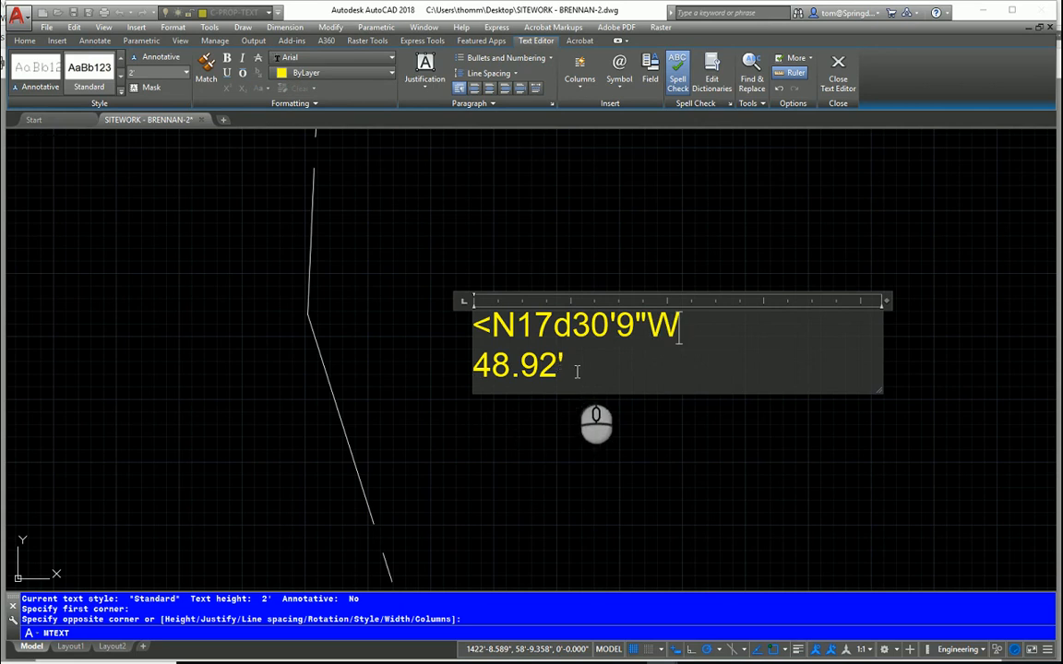
# Center-justify both the bearing and distance lines of the label.
pyautogui.moveTo(573, 369); pyautogui.dragTo(461, 332)
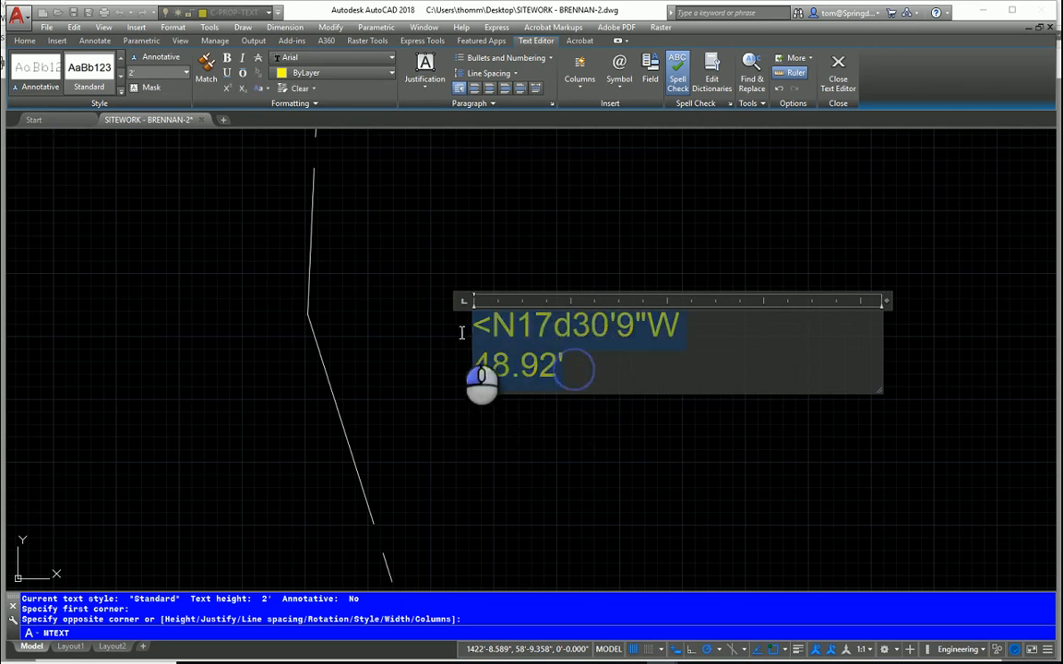
pyautogui.click(424, 79)
pyautogui.click(443, 166)
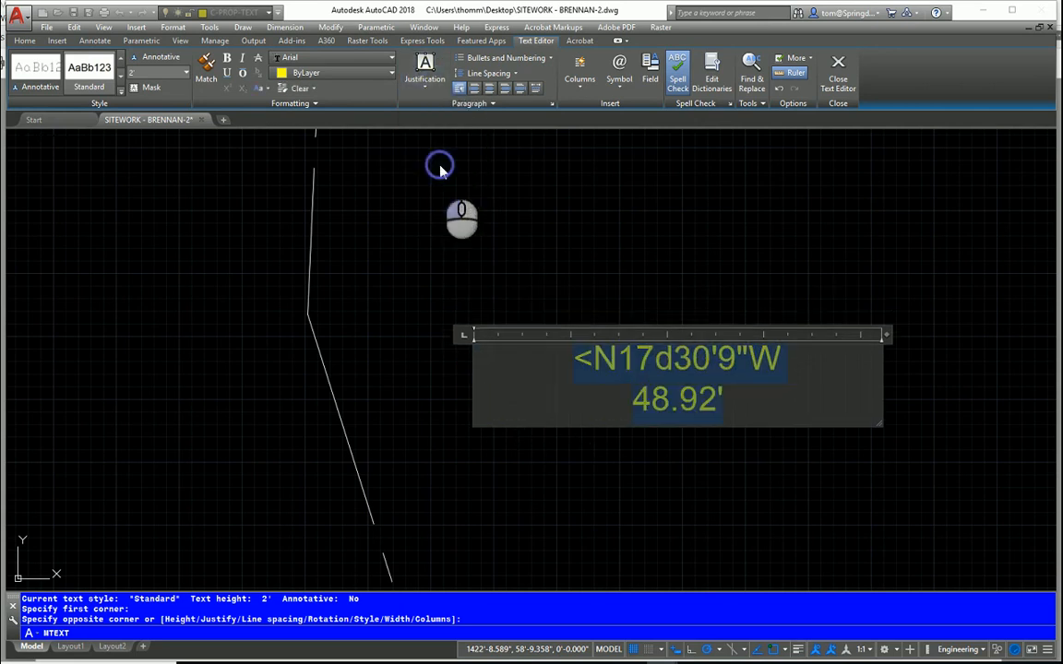
# Finish the centered label, reopen it to delete the leading "<" before N17d30'9"W, and close the text editing.
pyautogui.click(706, 327)
pyautogui.scroll(-4, 738, 365)
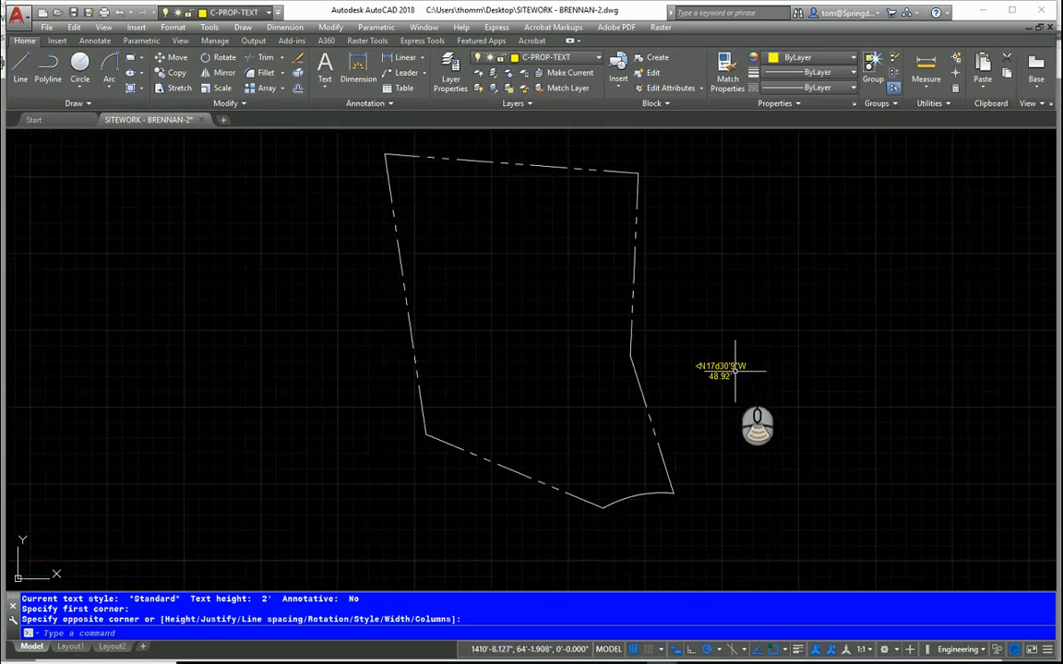
pyautogui.scroll(2, 710, 386)
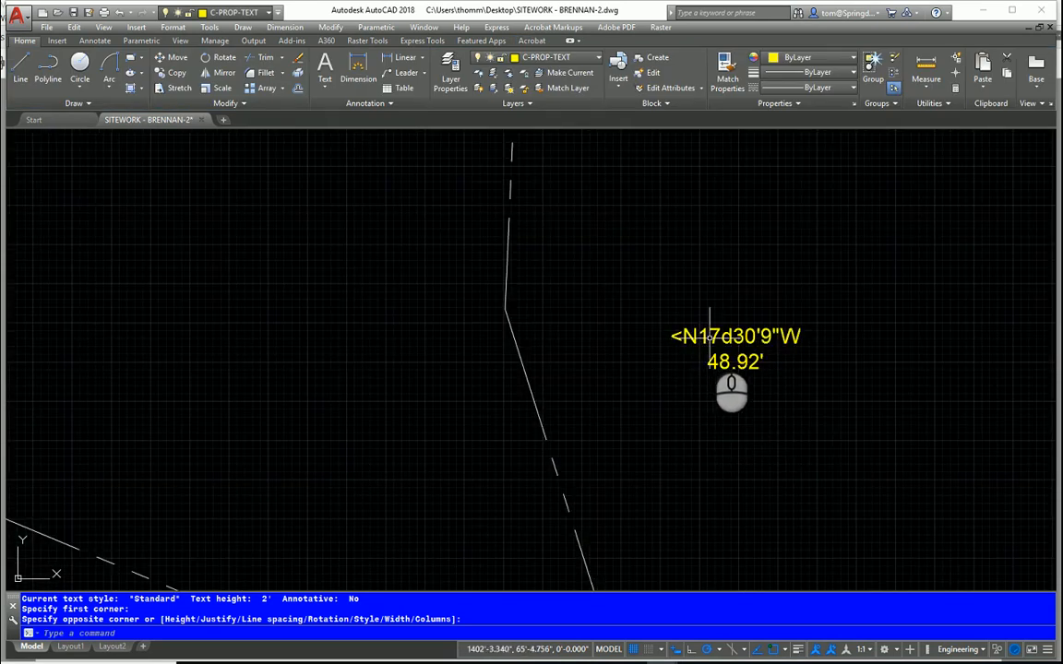
pyautogui.click(692, 337)
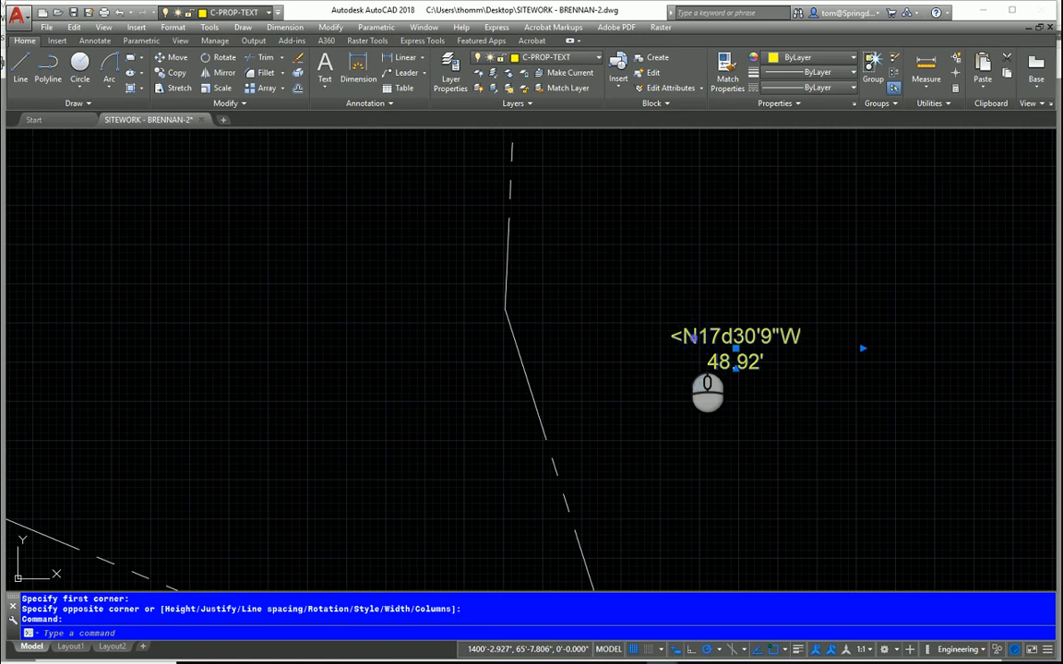
pyautogui.doubleClick(684, 337)
pyautogui.press('Delete')
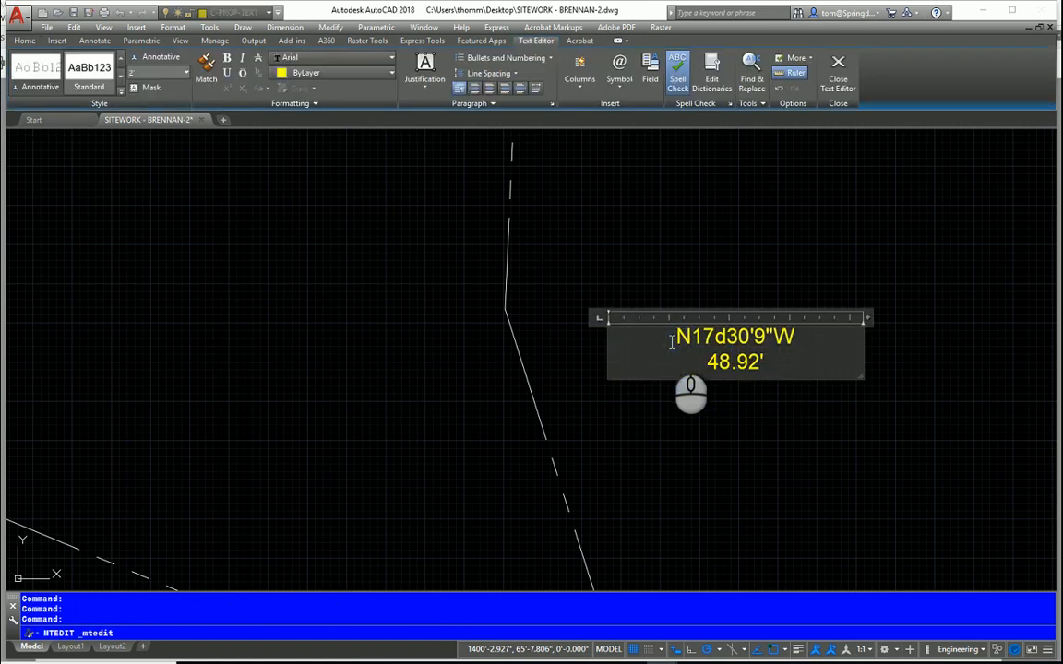
pyautogui.click(756, 457)
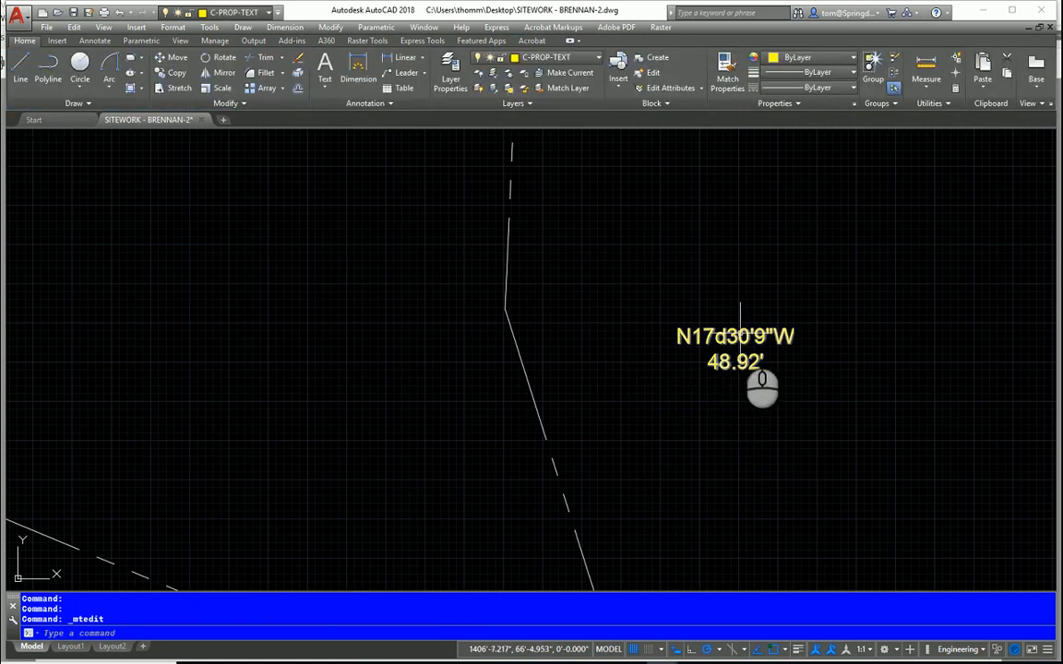
# Move the N17d30'9"W label onto the middle of the southeast property line.
pyautogui.click(739, 334)
pyautogui.click(735, 348)
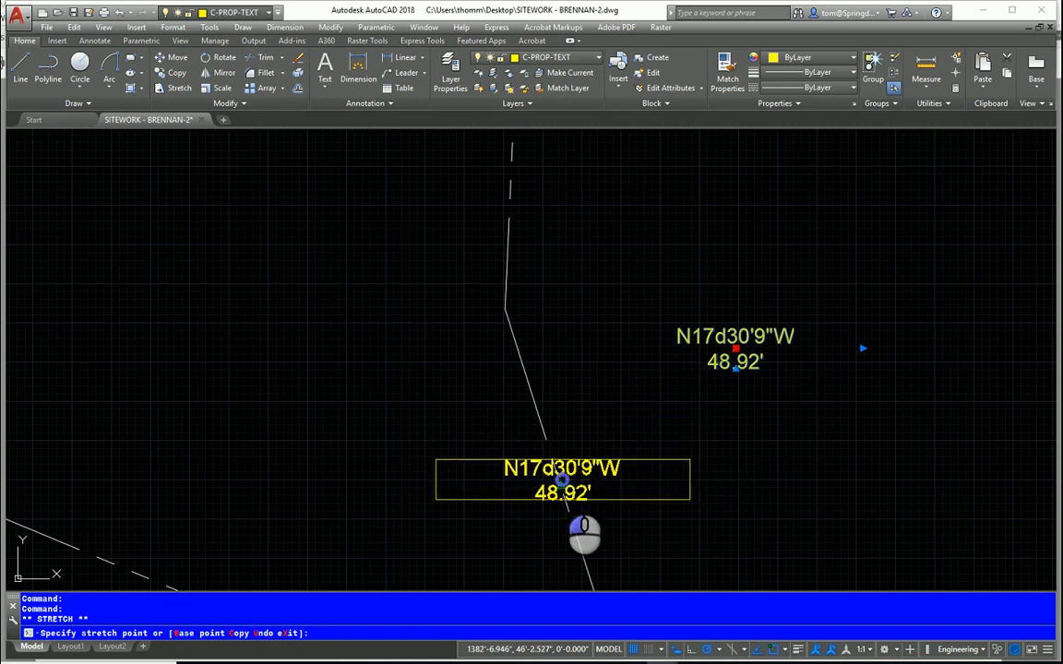
pyautogui.click(560, 483)
pyautogui.scroll(-4, 634, 484)
pyautogui.scroll(4, 622, 483)
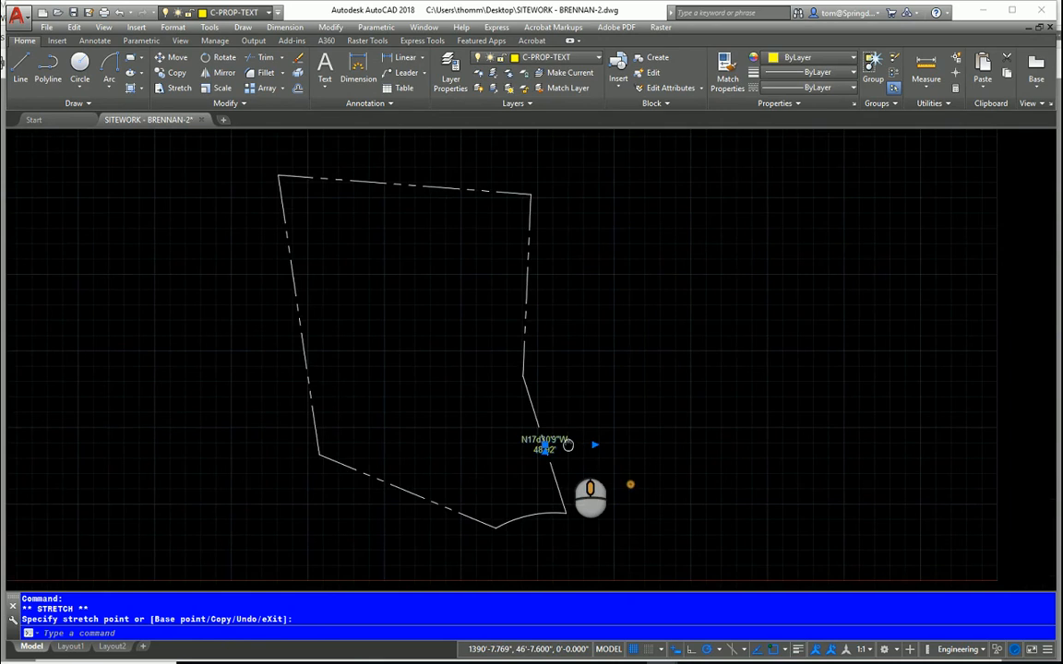
pyautogui.scroll(2, 564, 451)
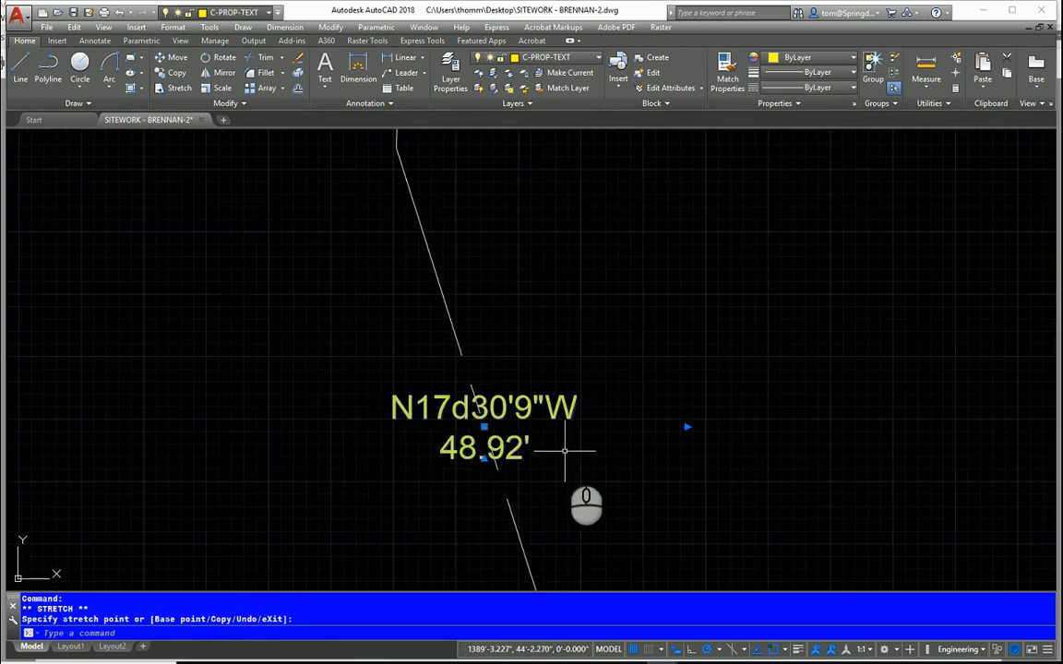
# Try to rotate the label about its center grip to align with the southeast property line.
pyautogui.scroll(2, 564, 448)
pyautogui.scroll(-2, 551, 433)
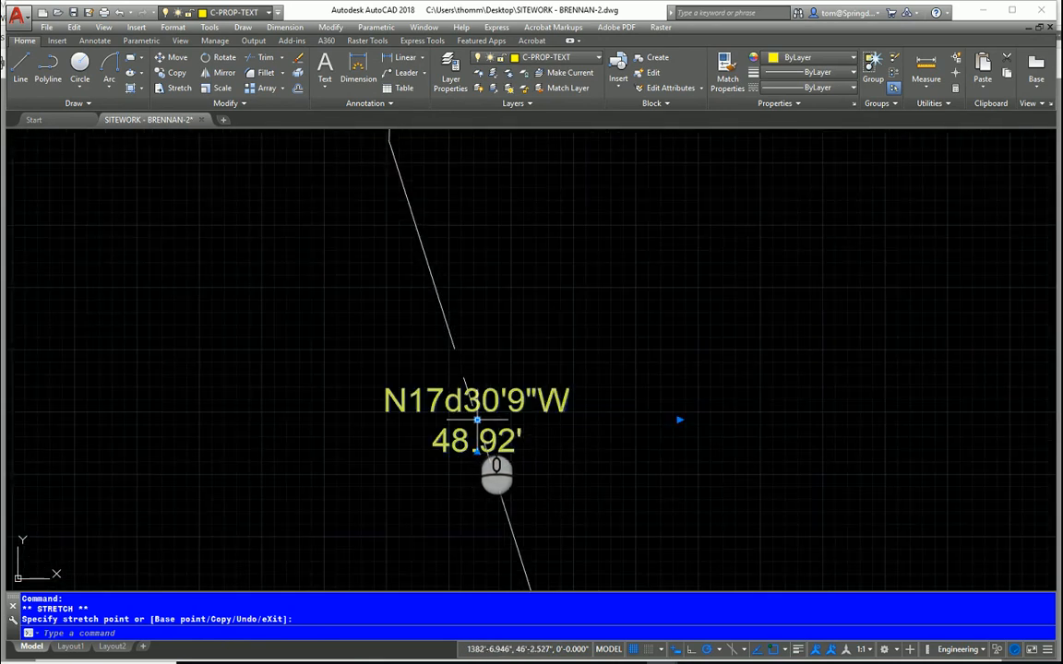
pyautogui.click(477, 421)
pyautogui.rightClick(477, 424)
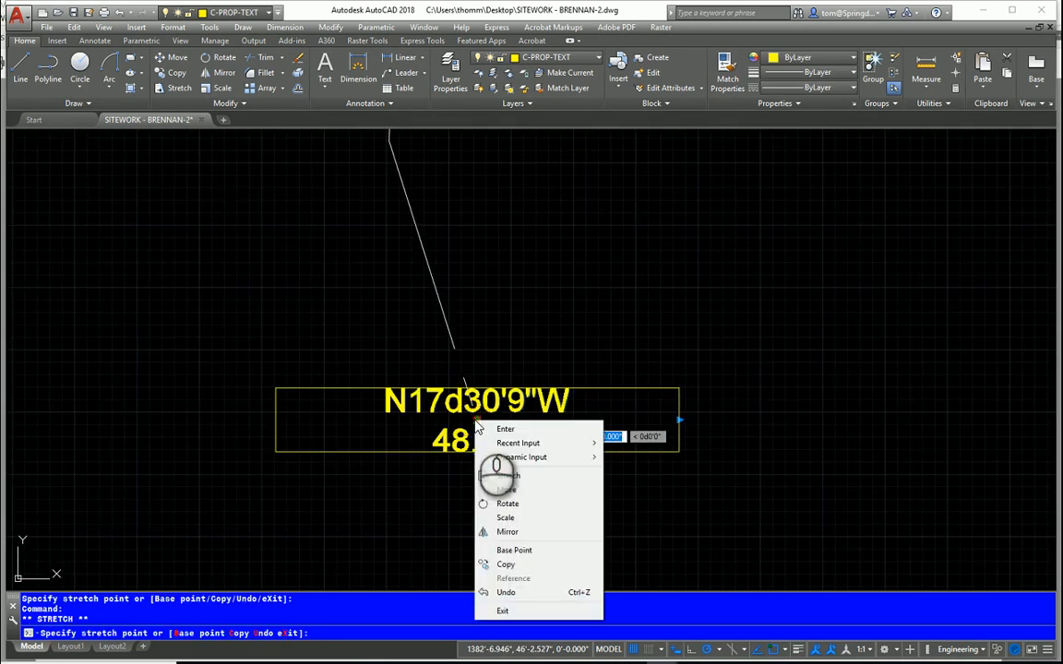
pyautogui.click(516, 504)
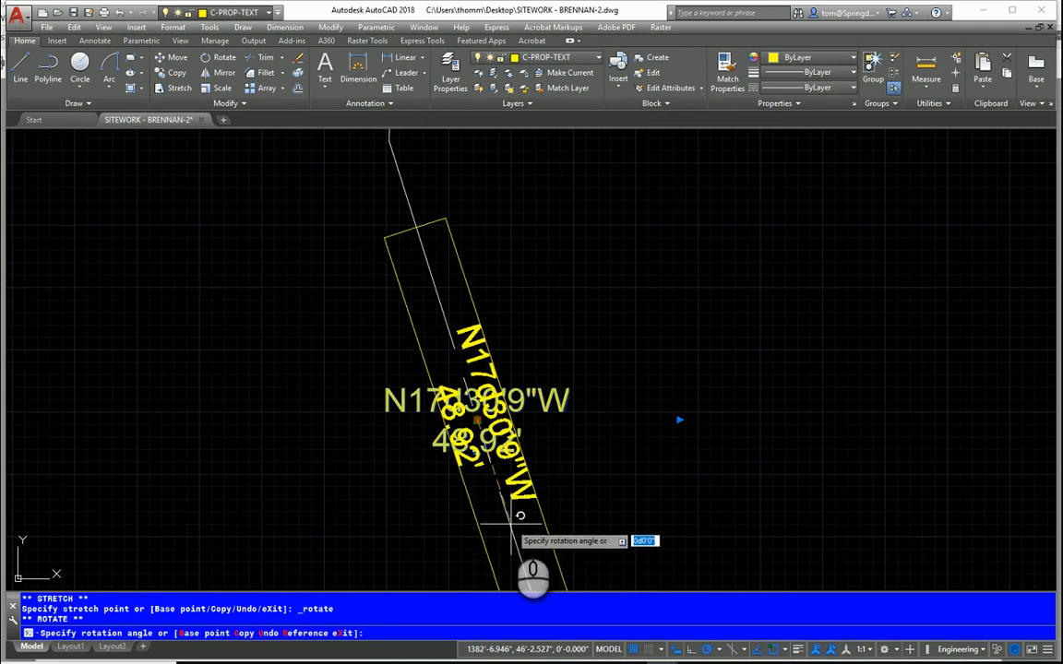
pyautogui.press('Escape')
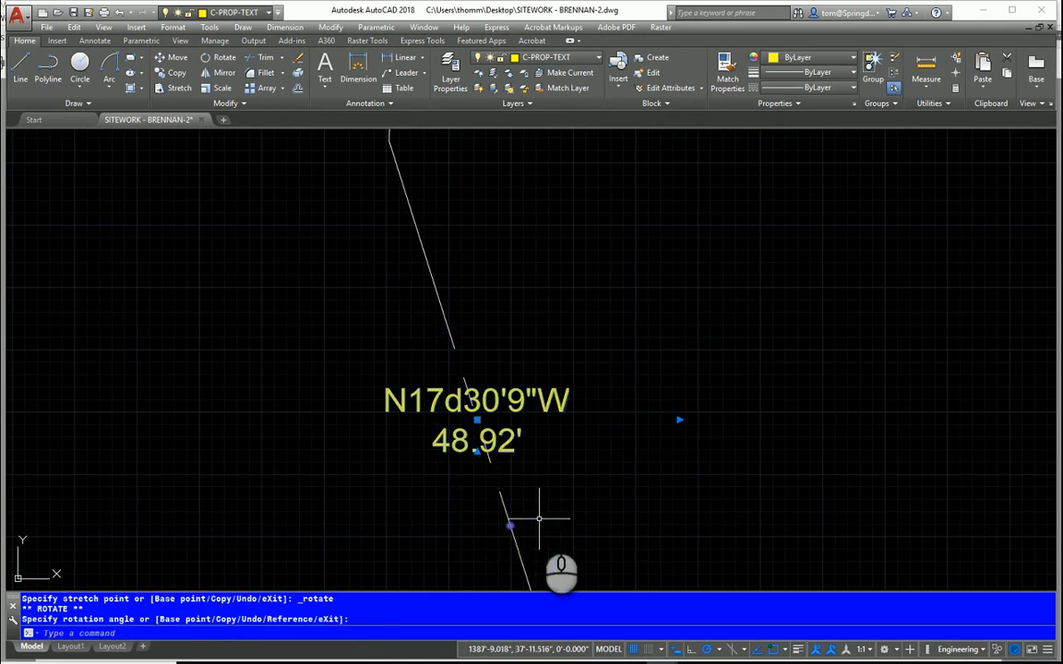
pyautogui.click(477, 422)
pyautogui.rightClick(478, 423)
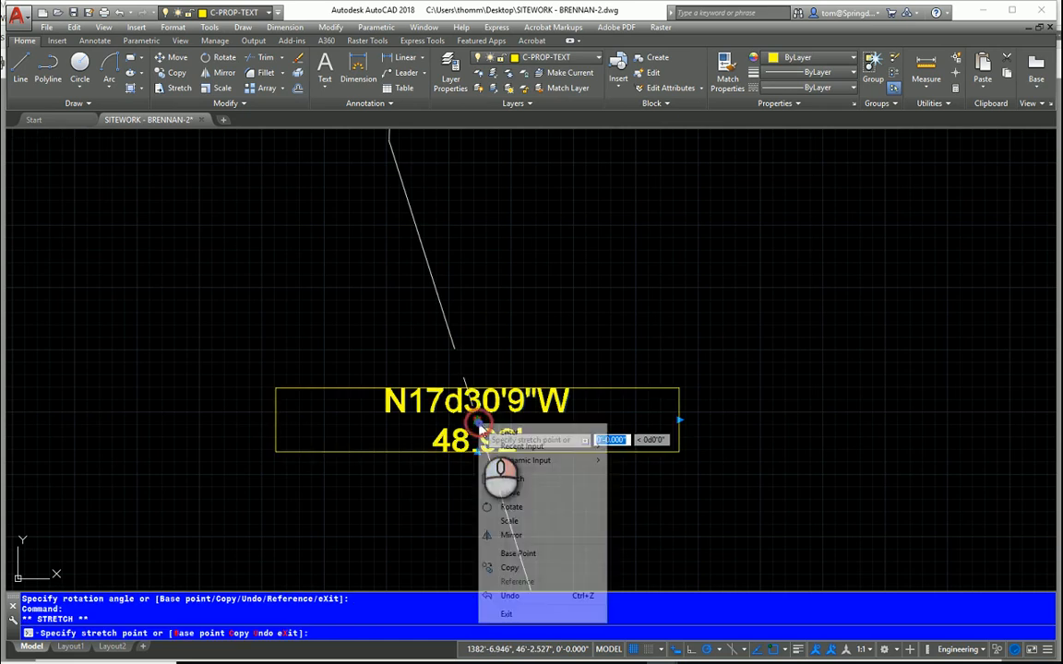
pyautogui.click(512, 507)
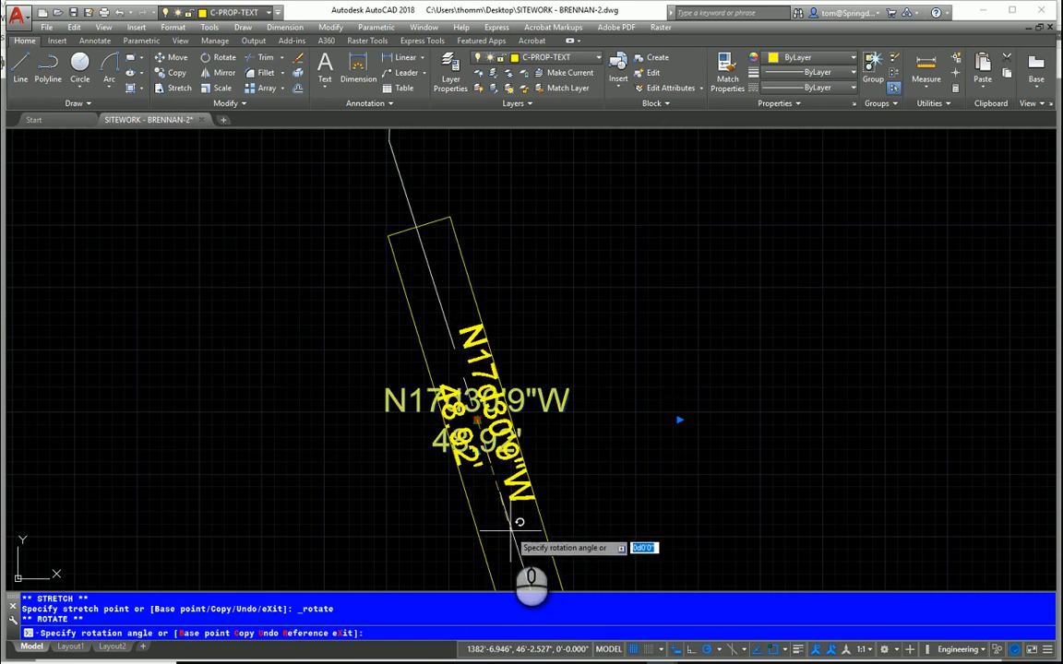
pyautogui.click(511, 531)
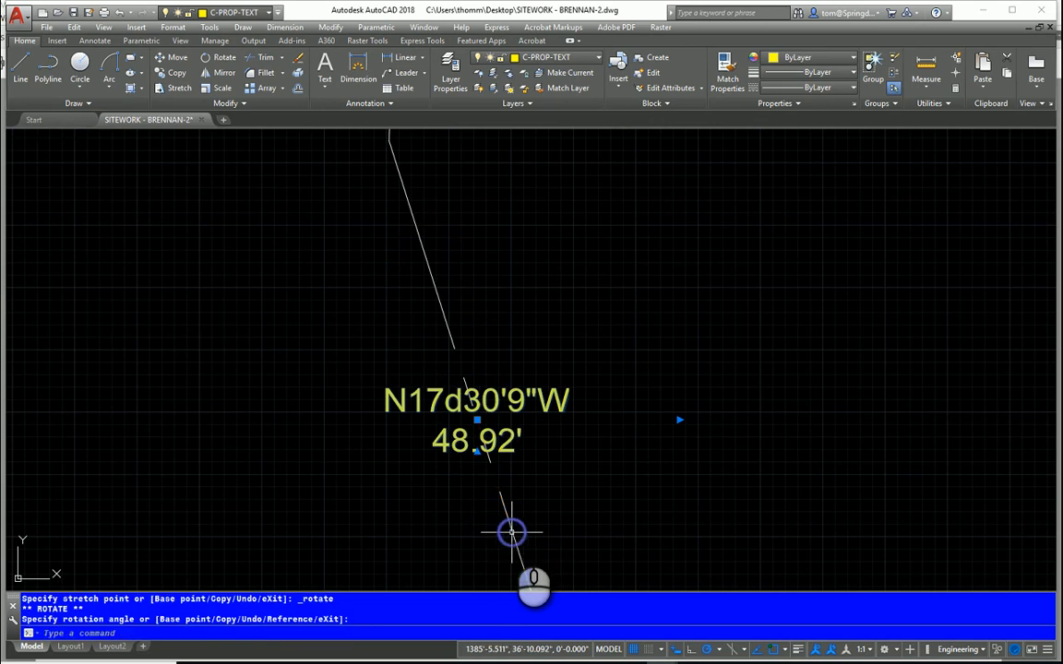
# Rotate the label parallel to the southeast property line with object snap off, and turn object snap back on.
pyautogui.click(775, 650)
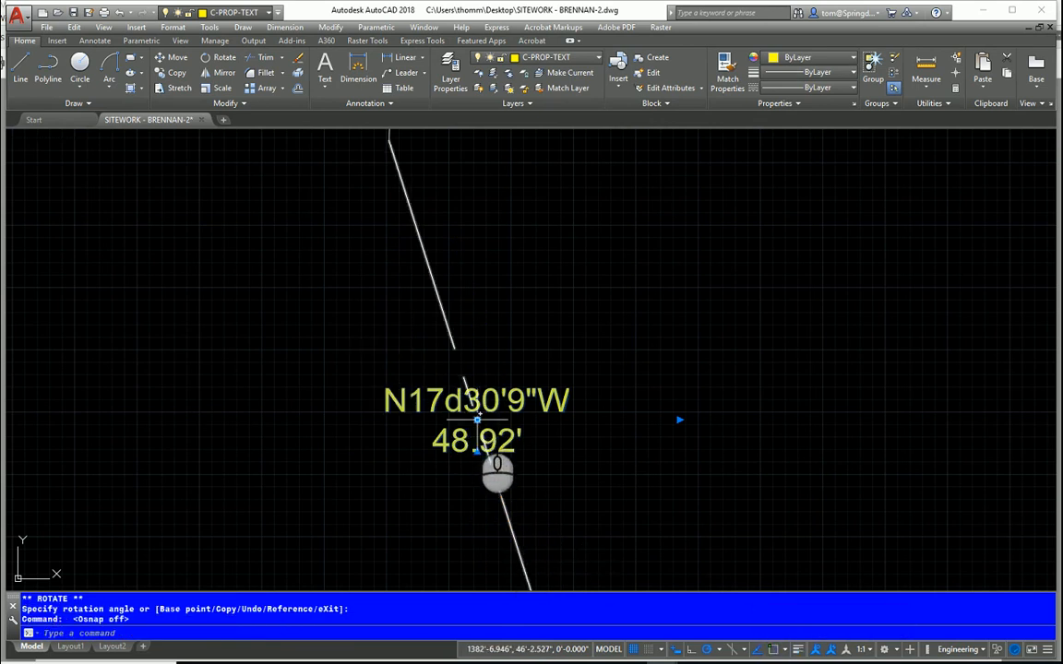
pyautogui.click(477, 419)
pyautogui.rightClick(476, 420)
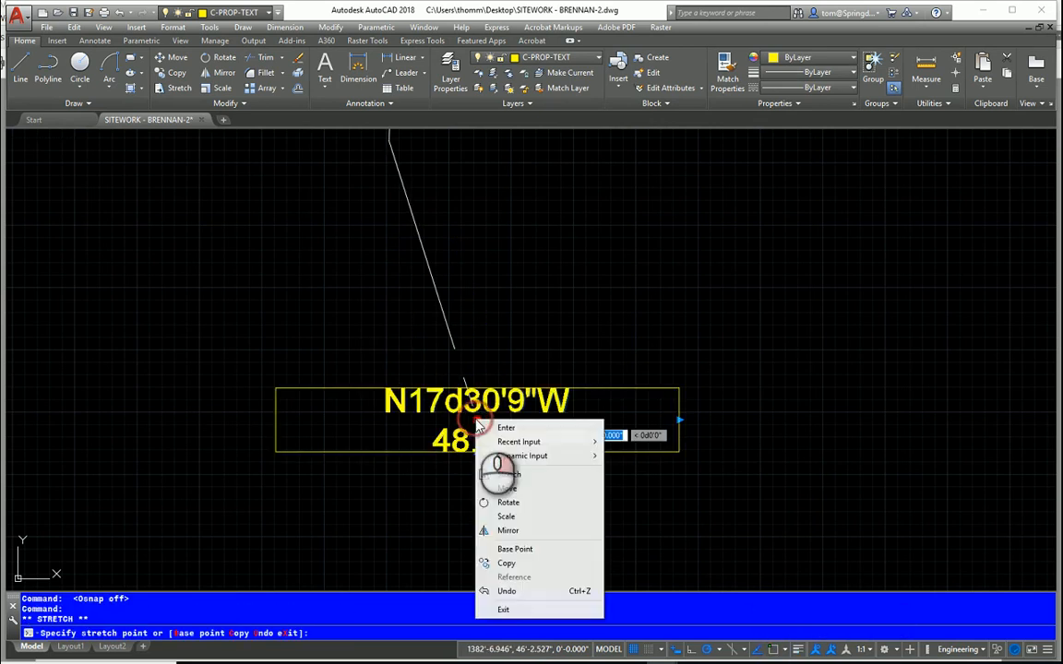
pyautogui.click(515, 501)
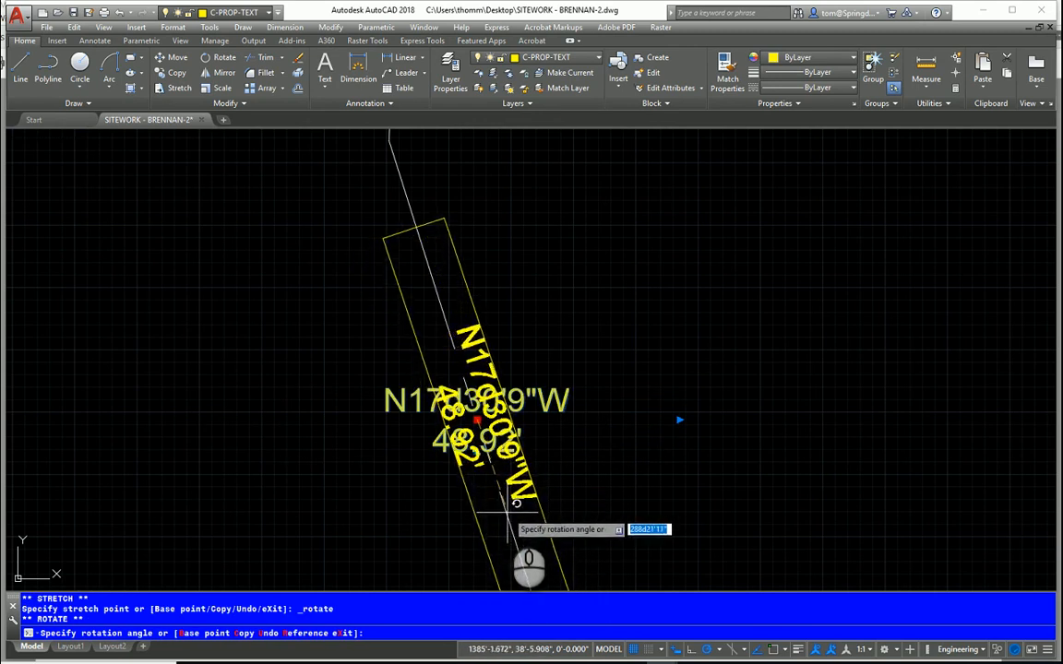
pyautogui.click(505, 517)
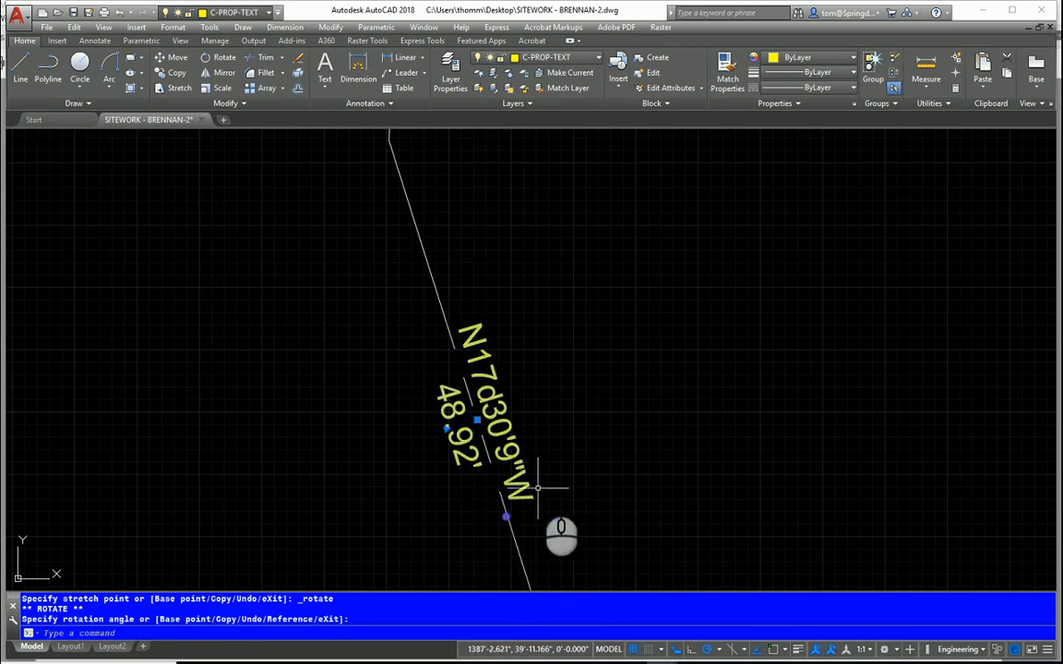
pyautogui.press('Escape')
pyautogui.scroll(-5, 548, 465)
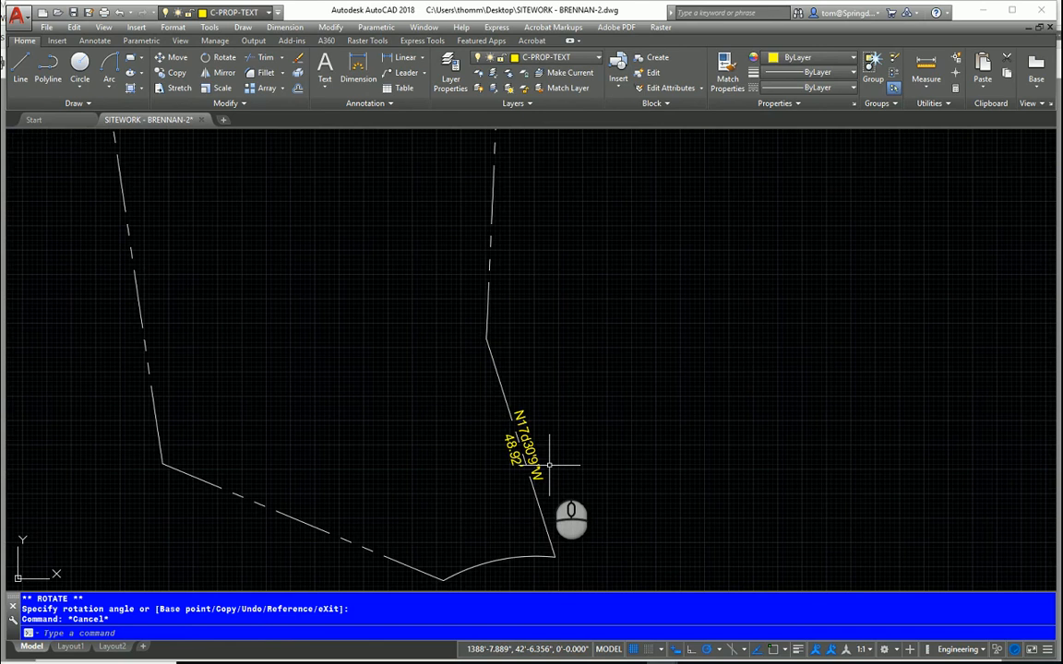
pyautogui.scroll(-3, 549, 465)
pyautogui.scroll(3, 549, 465)
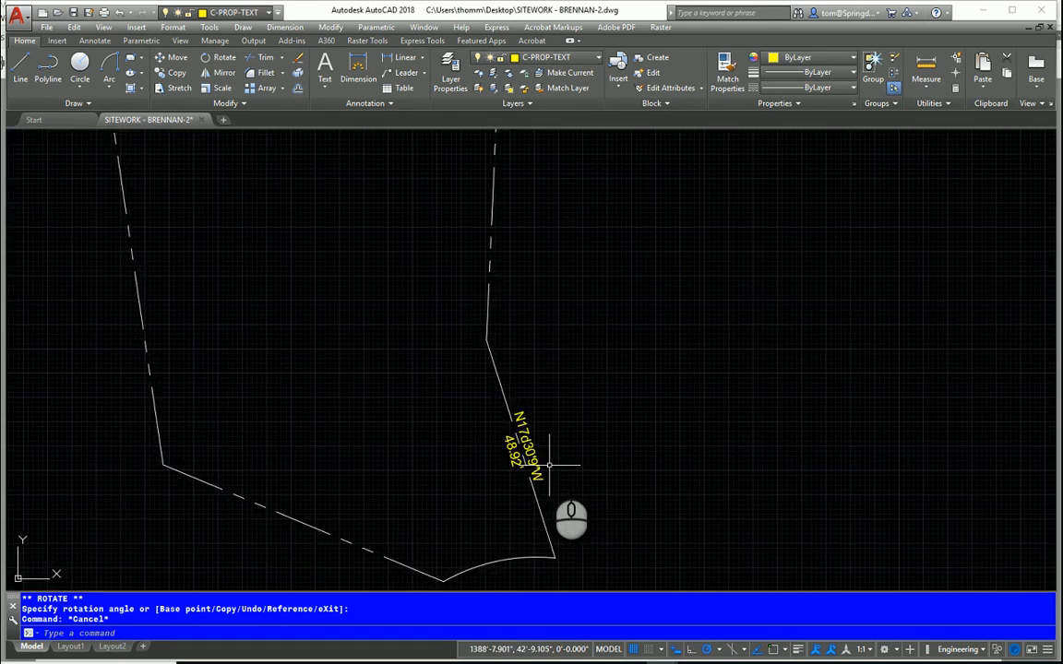
pyautogui.click(780, 651)
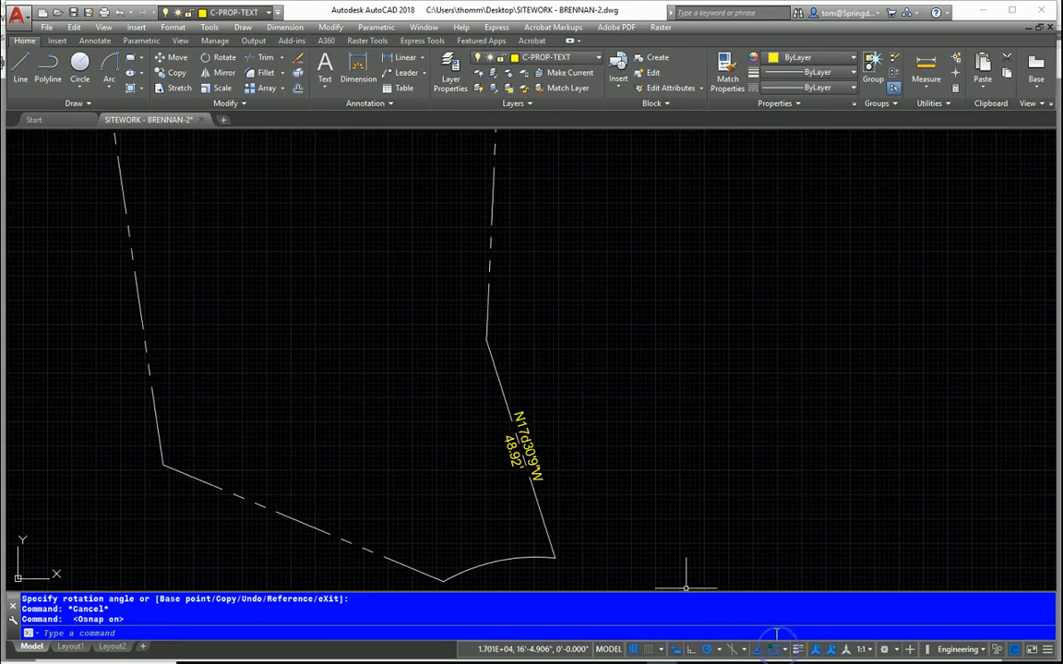
# Copy the entry 61.85'<n2d30'57"e from the command history and put the history window away.
pyautogui.scroll(-3, 617, 442)
pyautogui.moveTo(617, 442); pyautogui.dragTo(647, 463, button='middle')
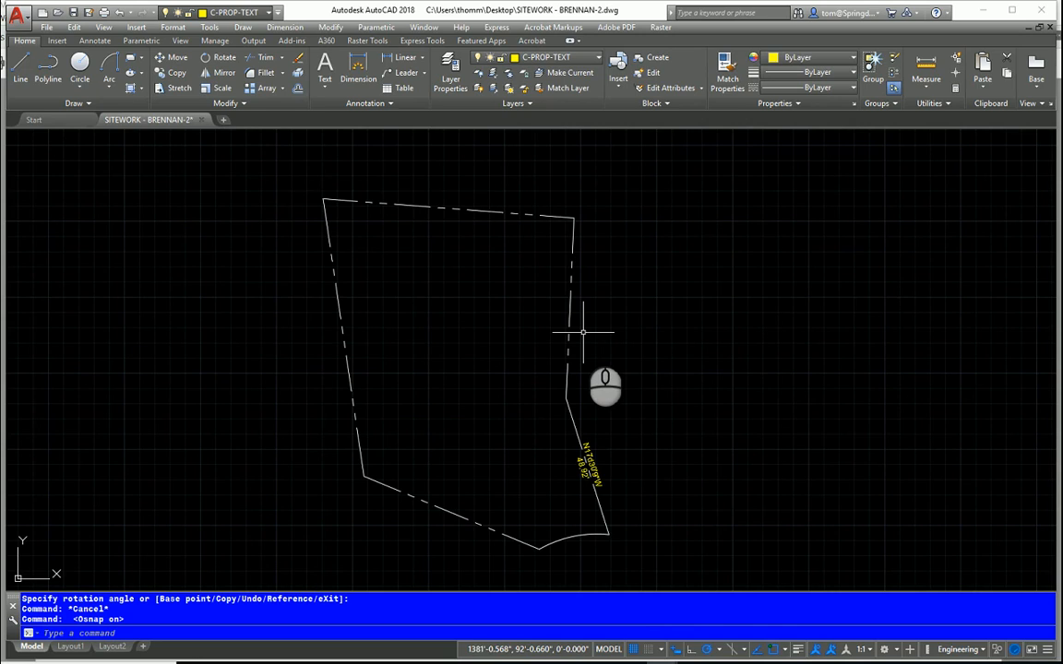
pyautogui.press('F2')
pyautogui.scroll(5, 548, 430)
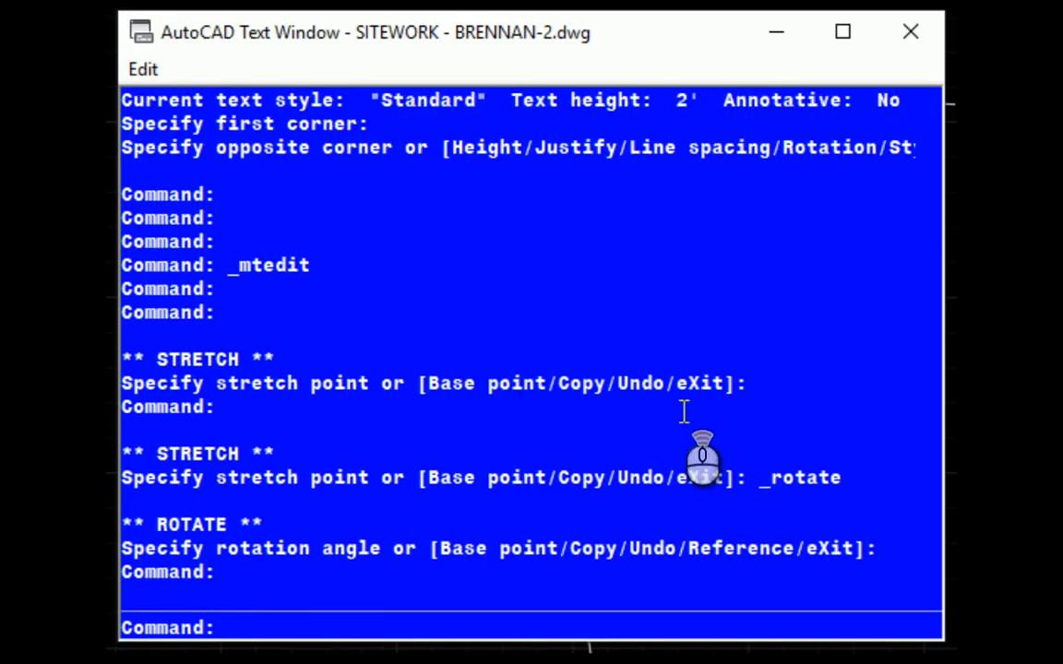
pyautogui.scroll(10, 683, 411)
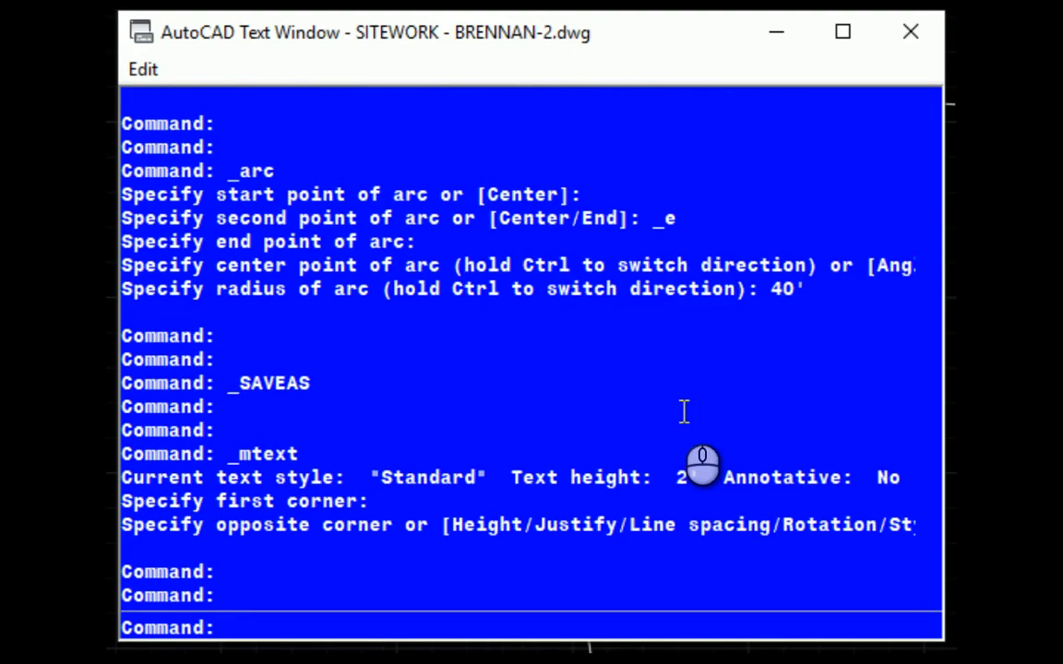
pyautogui.scroll(5, 667, 297)
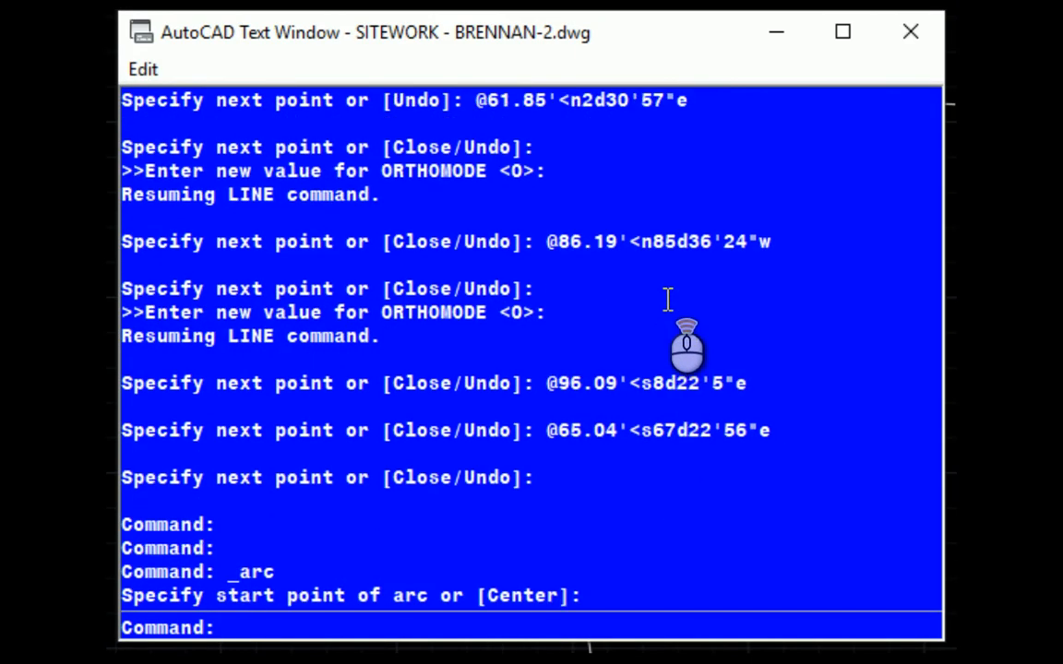
pyautogui.scroll(1, 667, 297)
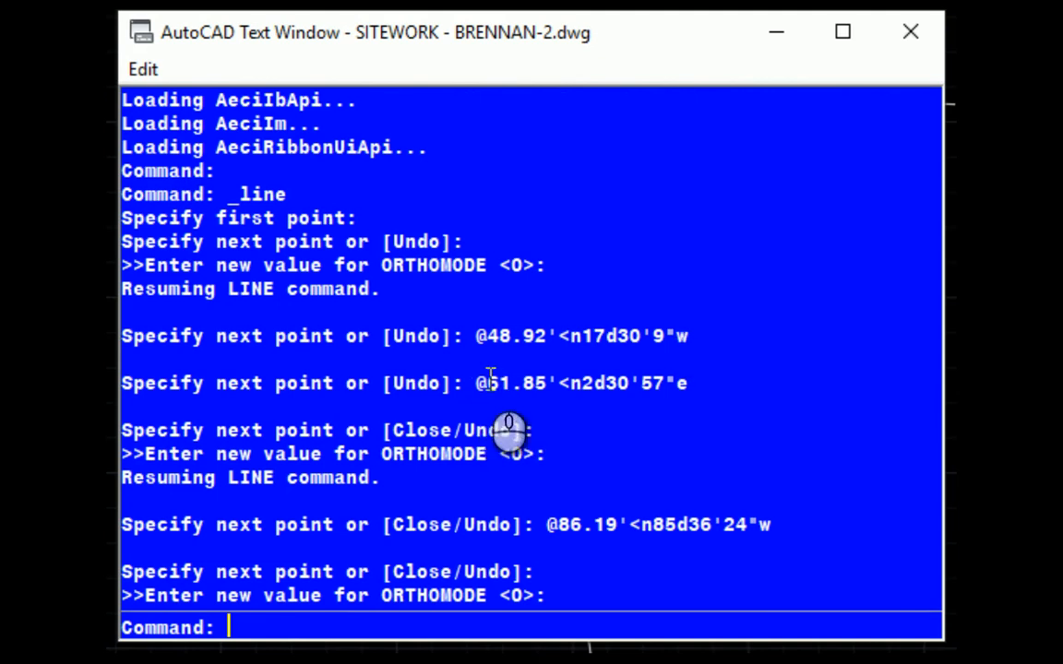
pyautogui.moveTo(490, 383); pyautogui.dragTo(704, 389)
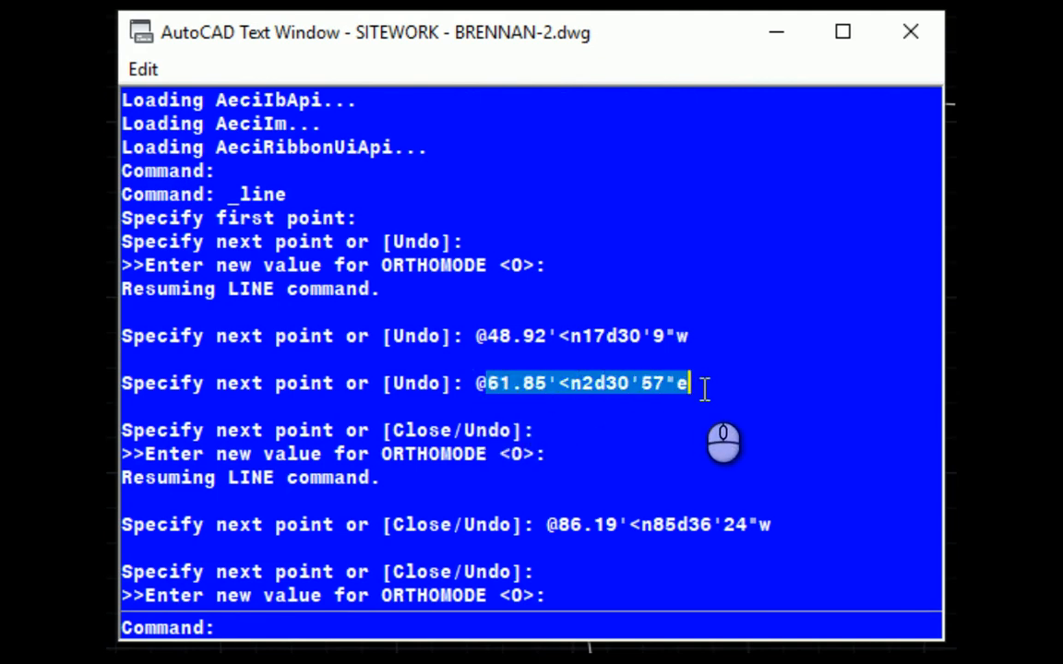
pyautogui.click(799, 37)
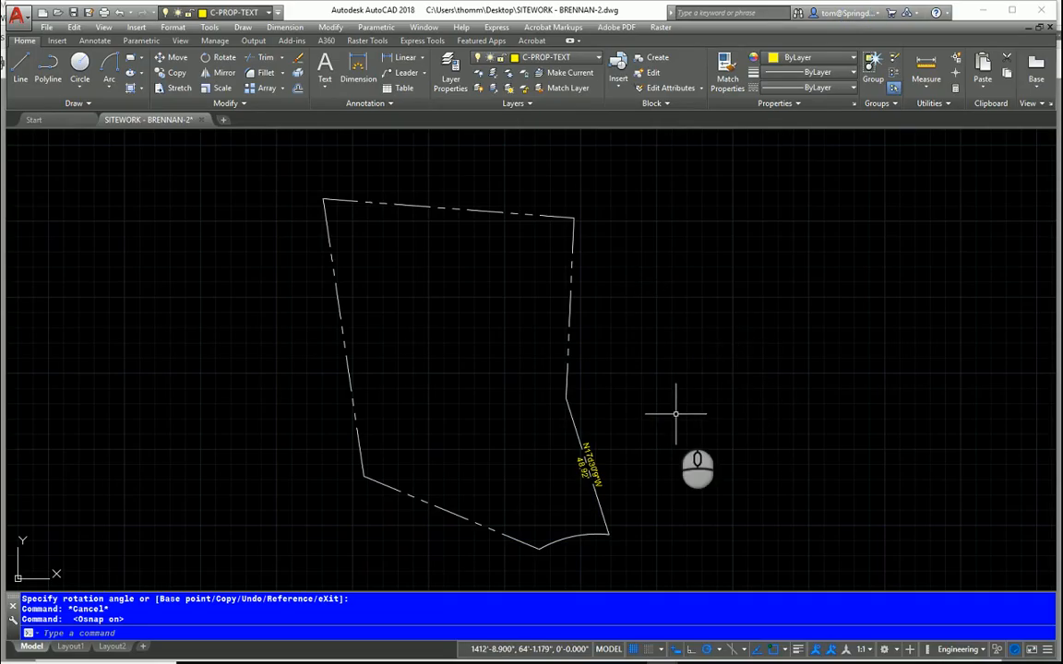
# Create a multiline text box outside the east property line and paste the copied distance and bearing into it.
pyautogui.click(325, 92)
pyautogui.click(337, 109)
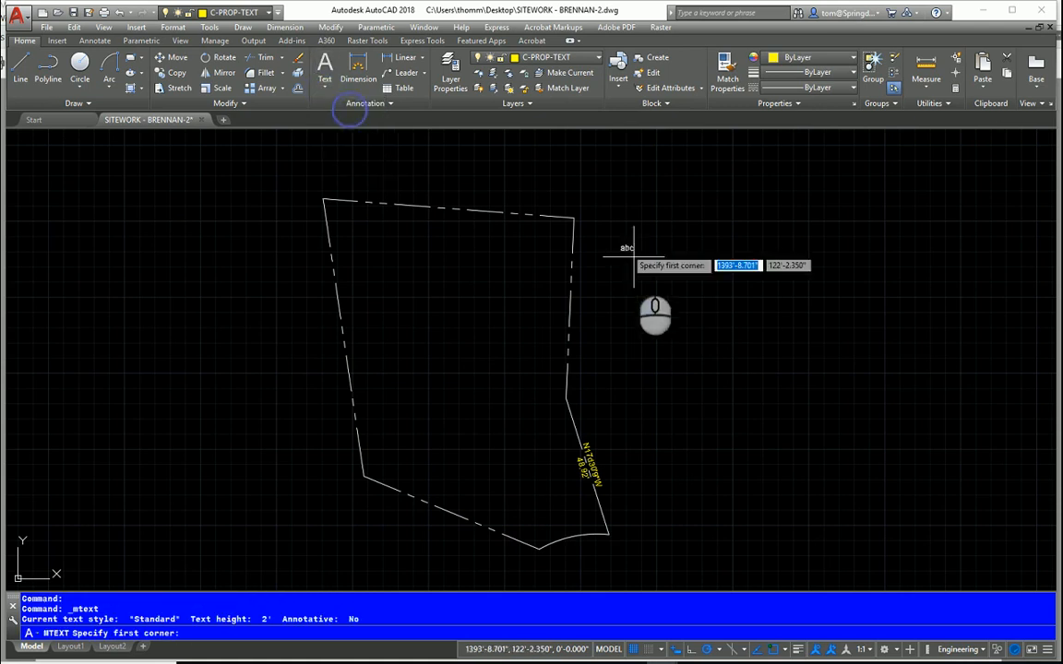
pyautogui.click(617, 273)
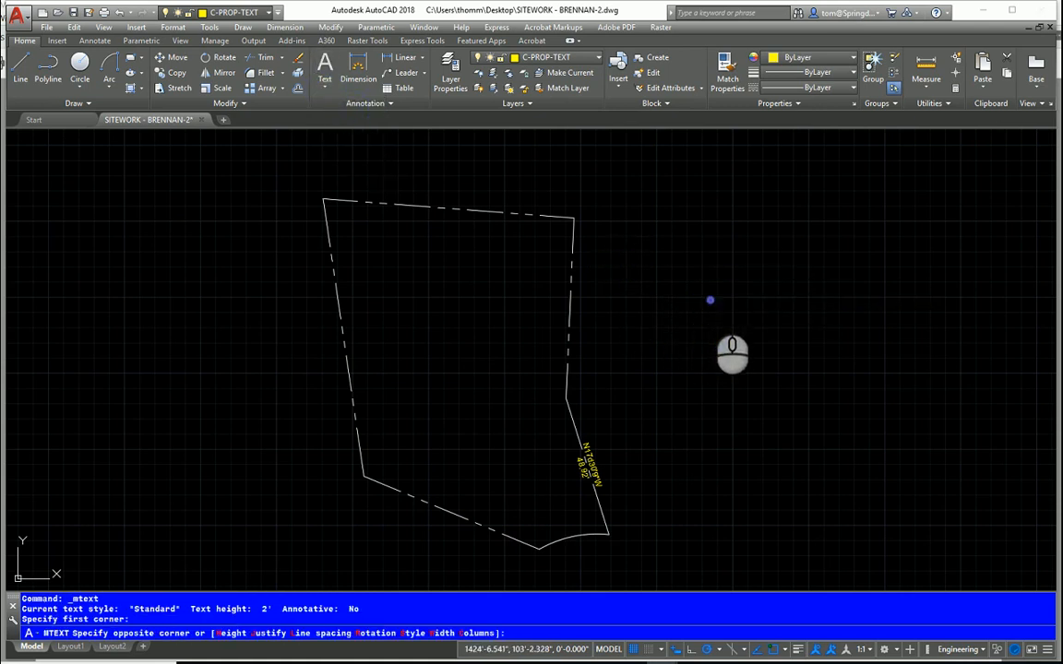
pyautogui.click(711, 307)
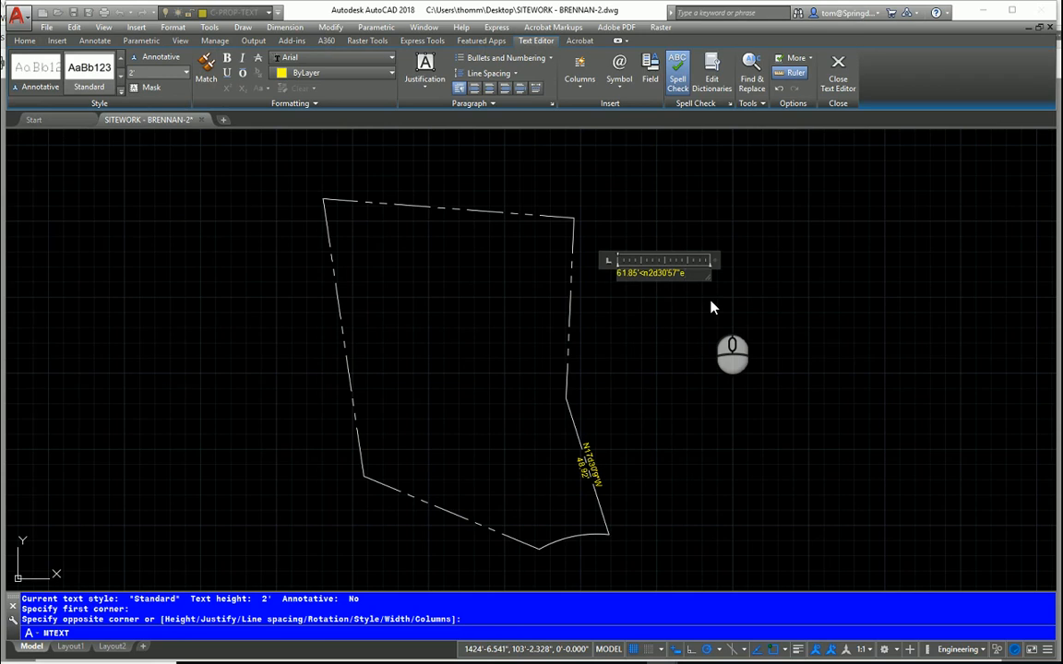
# Remove the "<" from the new label and put the bearing n2d30'57"e on its own line.
pyautogui.scroll(2, 643, 275)
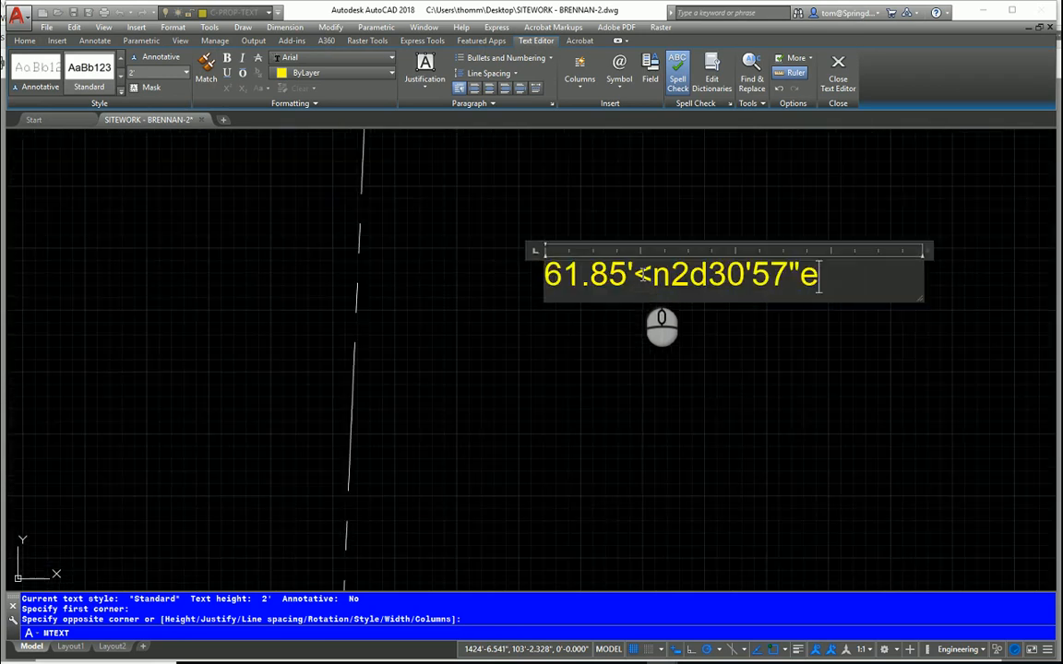
pyautogui.click(652, 275)
pyautogui.press('BackSpace')
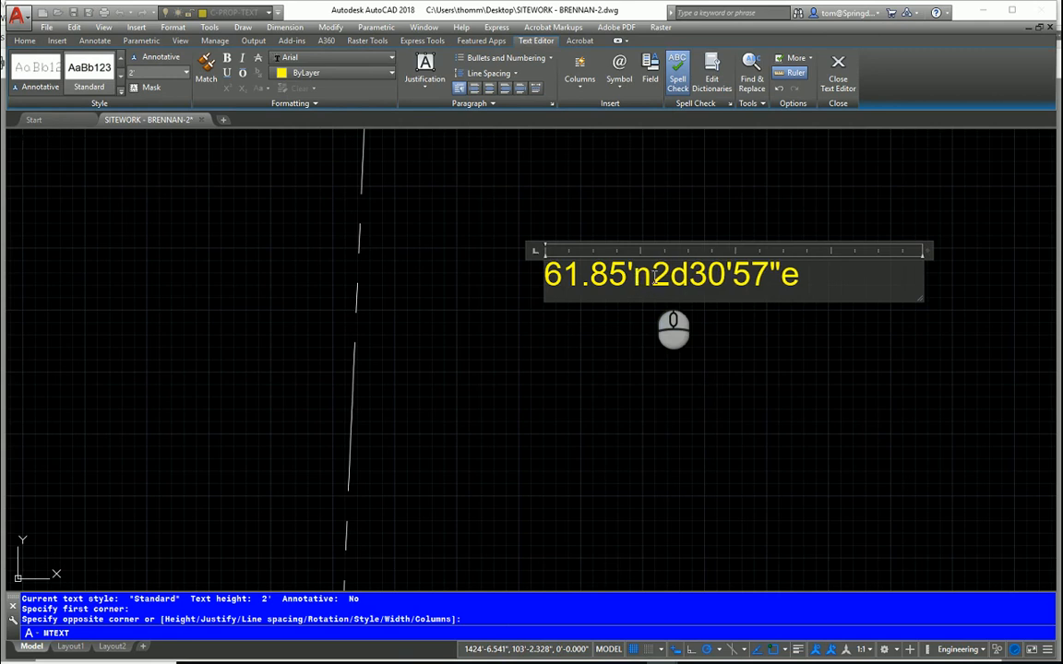
pyautogui.press('Return')
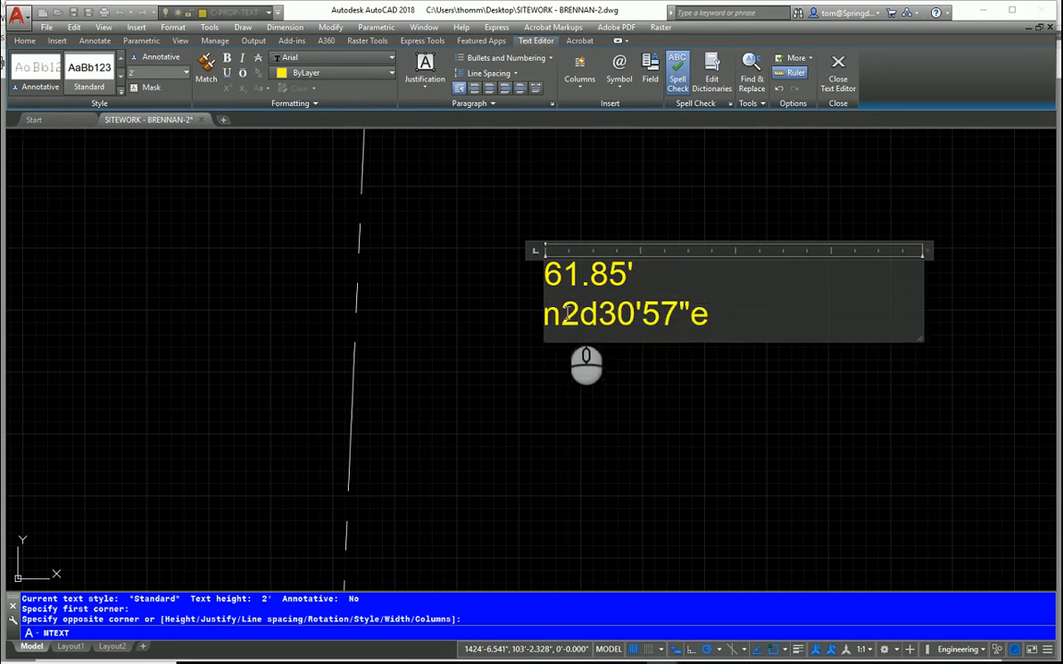
# Capitalize the direction letters in the new label's bearing so it reads N2d30'57"E.
pyautogui.moveTo(562, 314); pyautogui.dragTo(526, 329)
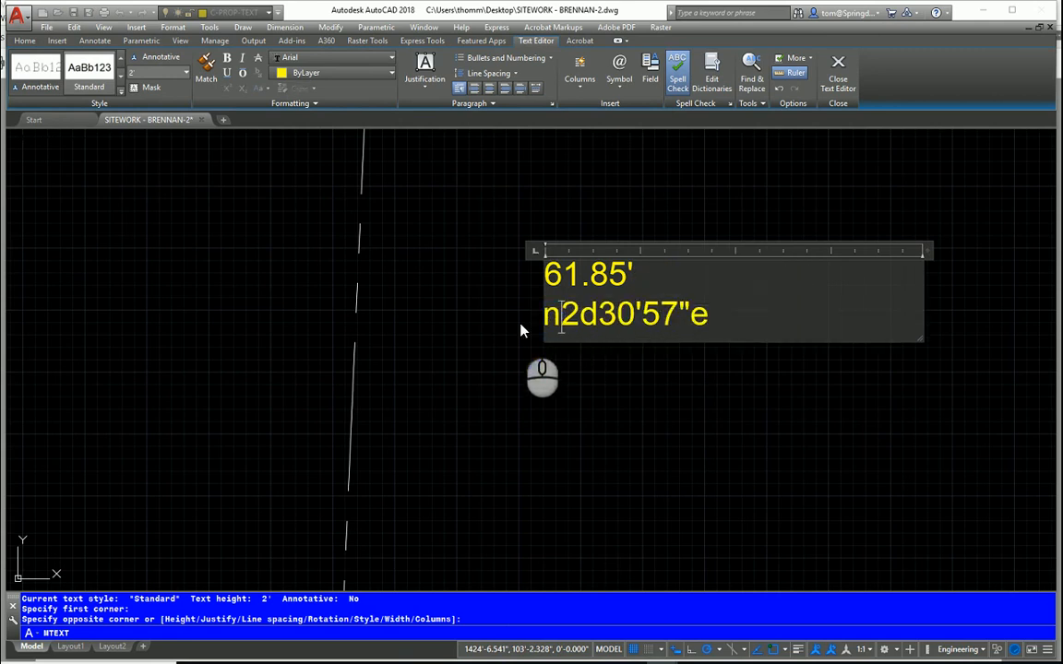
pyautogui.press('Delete')
pyautogui.write('N')
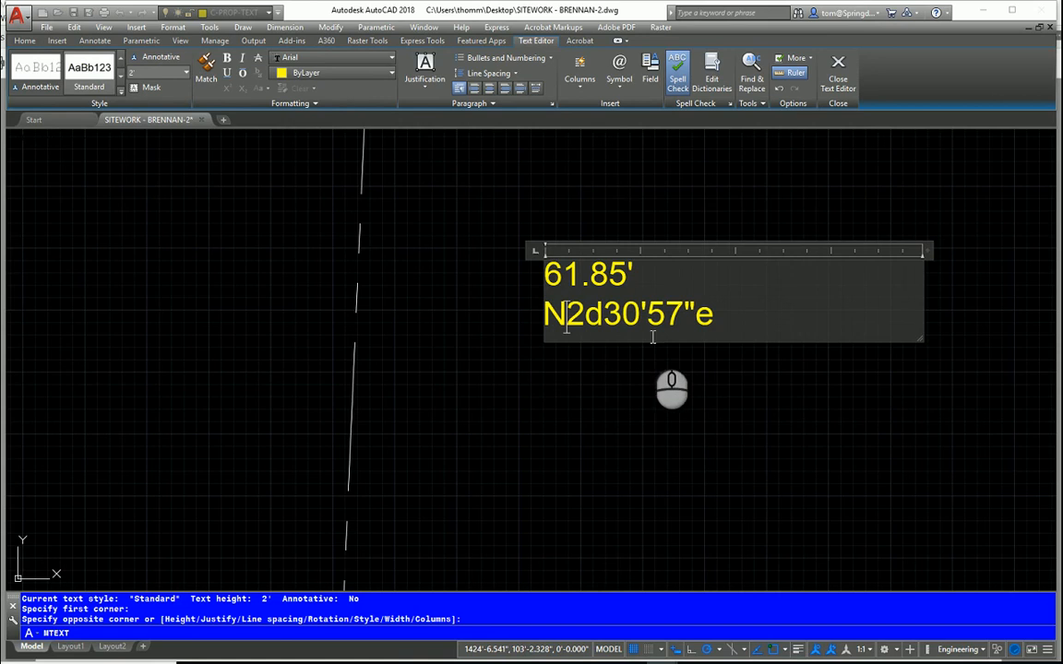
pyautogui.moveTo(728, 318); pyautogui.dragTo(518, 273)
pyautogui.write('E')
pyautogui.click(726, 311)
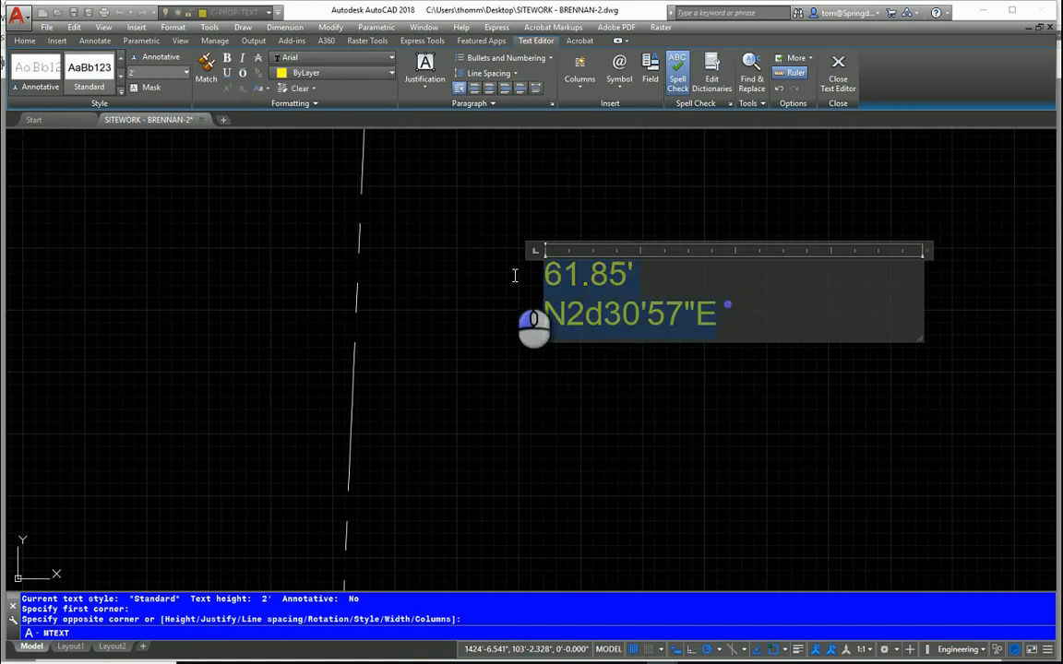
# Set the 61.85' label's justification to Middle Center and finish editing the text.
pyautogui.click(426, 81)
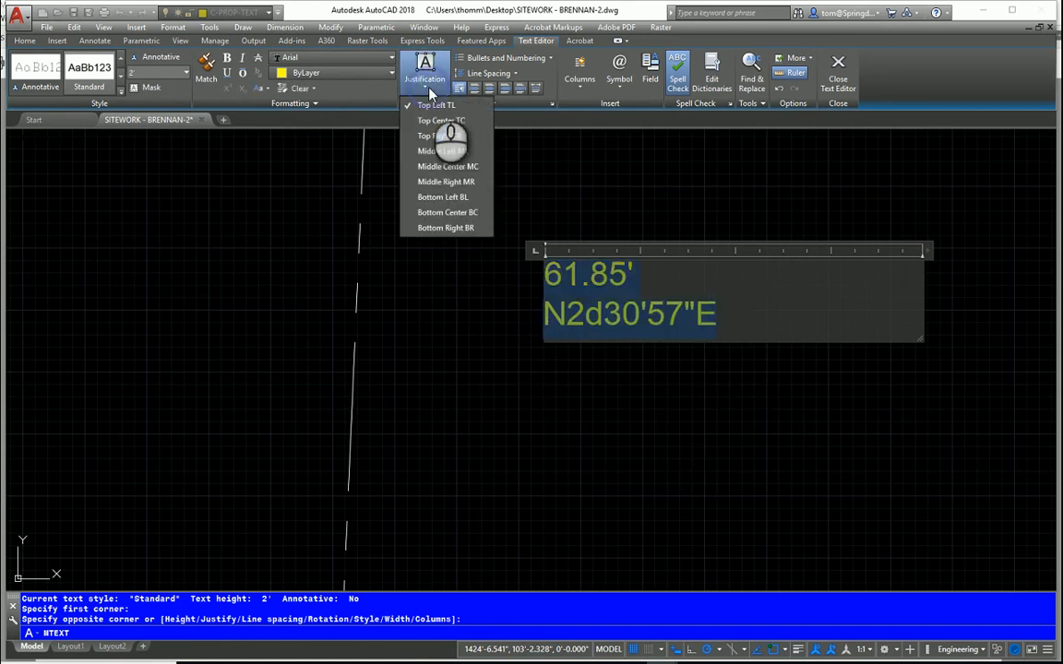
pyautogui.click(447, 166)
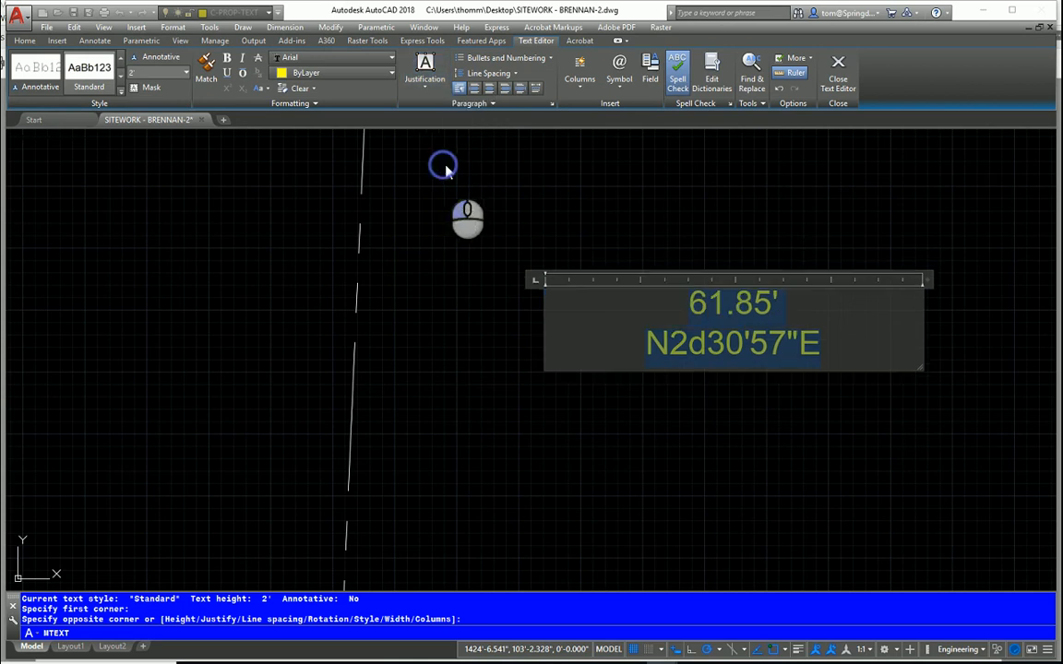
pyautogui.click(808, 421)
# Move the 61.85' label by its middle grip onto the east property line, centred between distance and bearing.
pyautogui.scroll(-2, 793, 434)
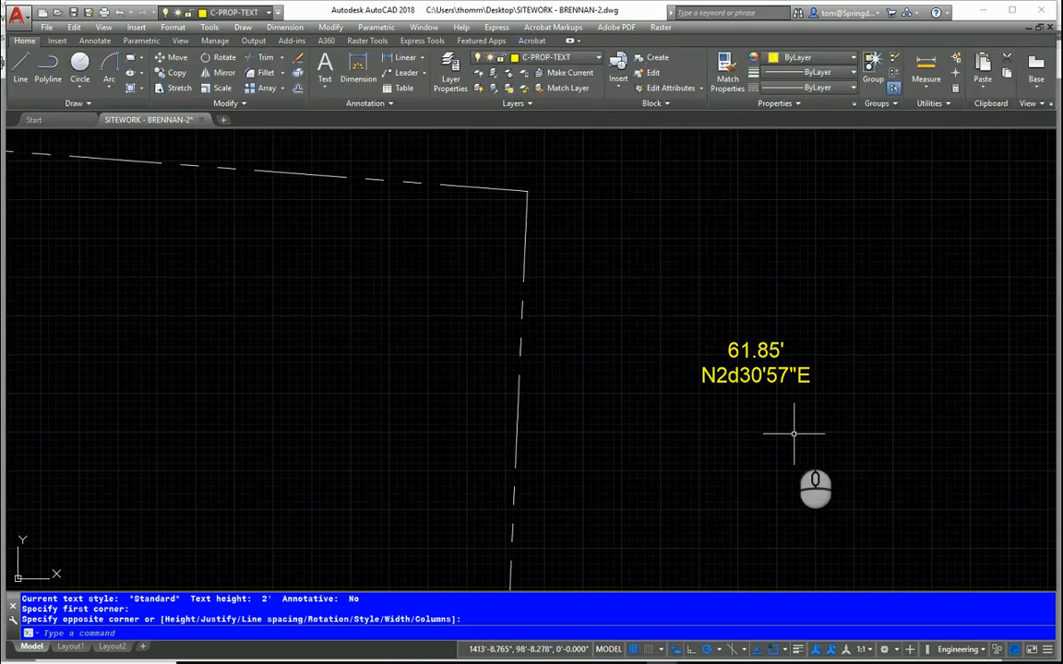
pyautogui.click(759, 360)
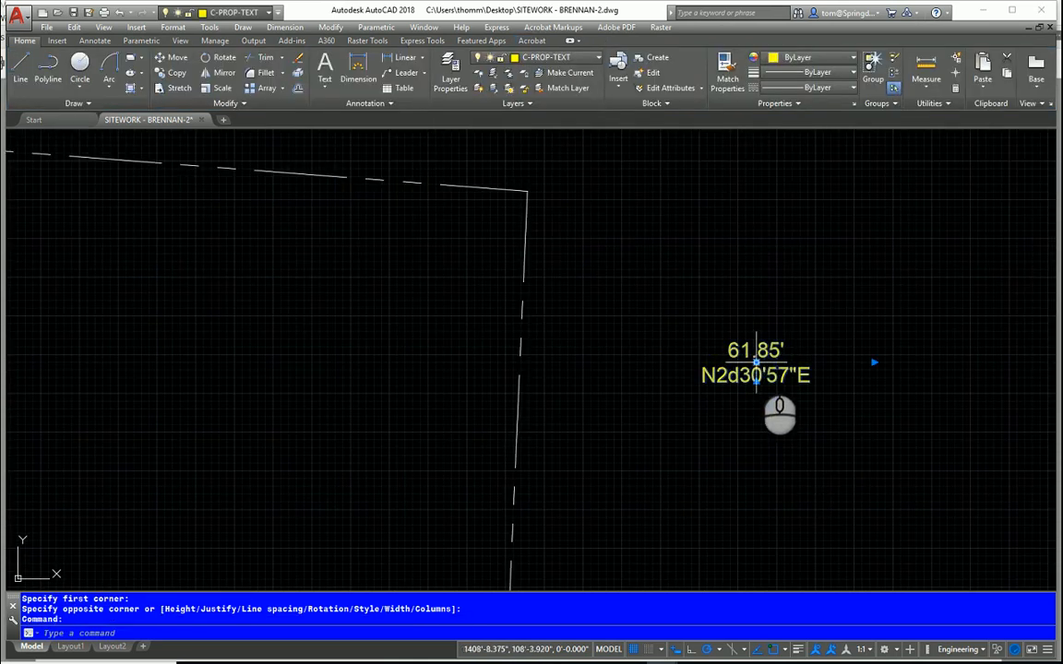
pyautogui.click(755, 362)
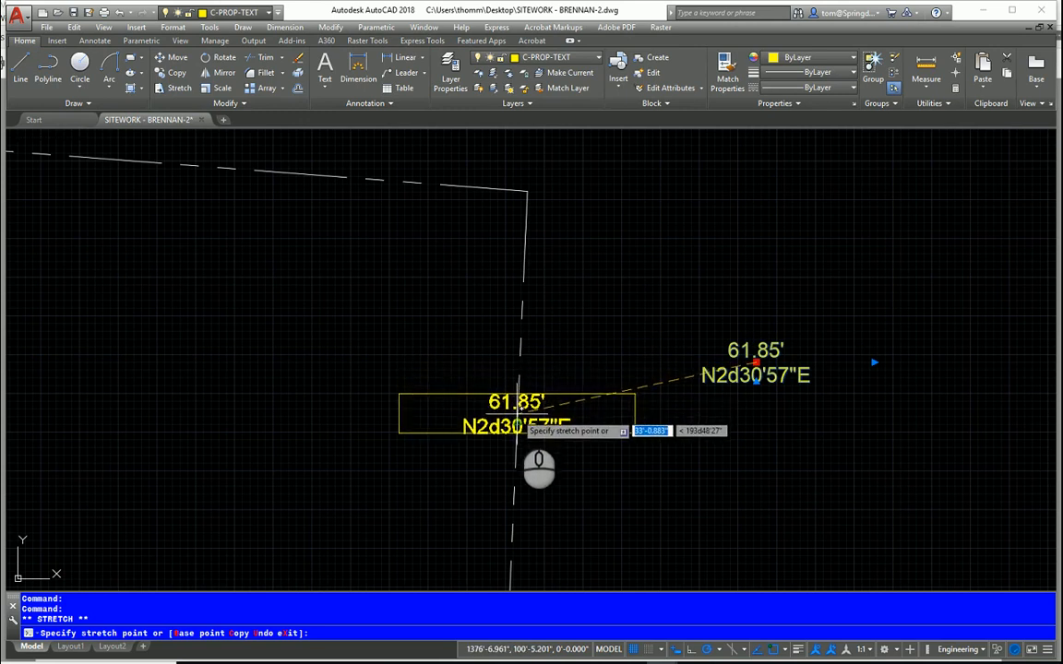
pyautogui.click(517, 422)
# Turn object snap off and rotate the 61.85' label parallel to the east property line.
pyautogui.scroll(2, 533, 466)
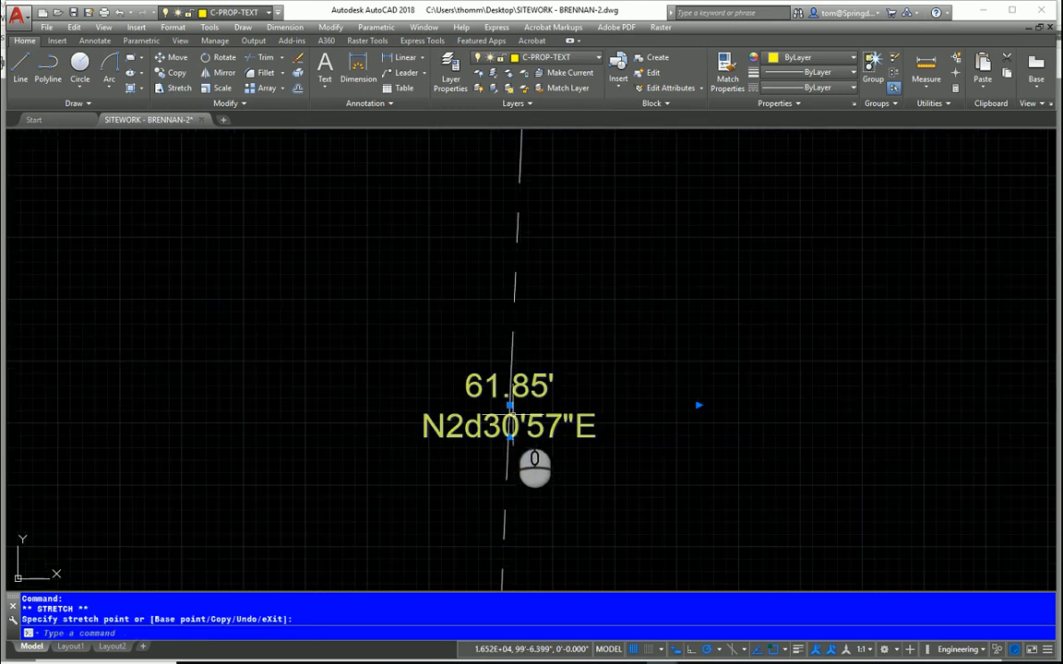
pyautogui.press('F3')
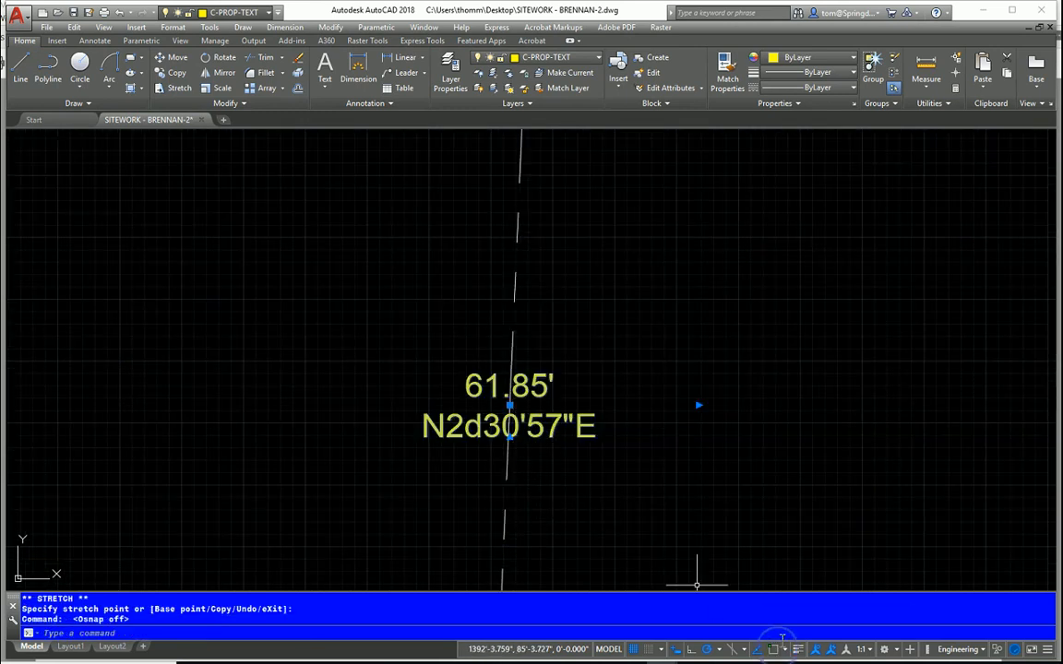
pyautogui.click(509, 406)
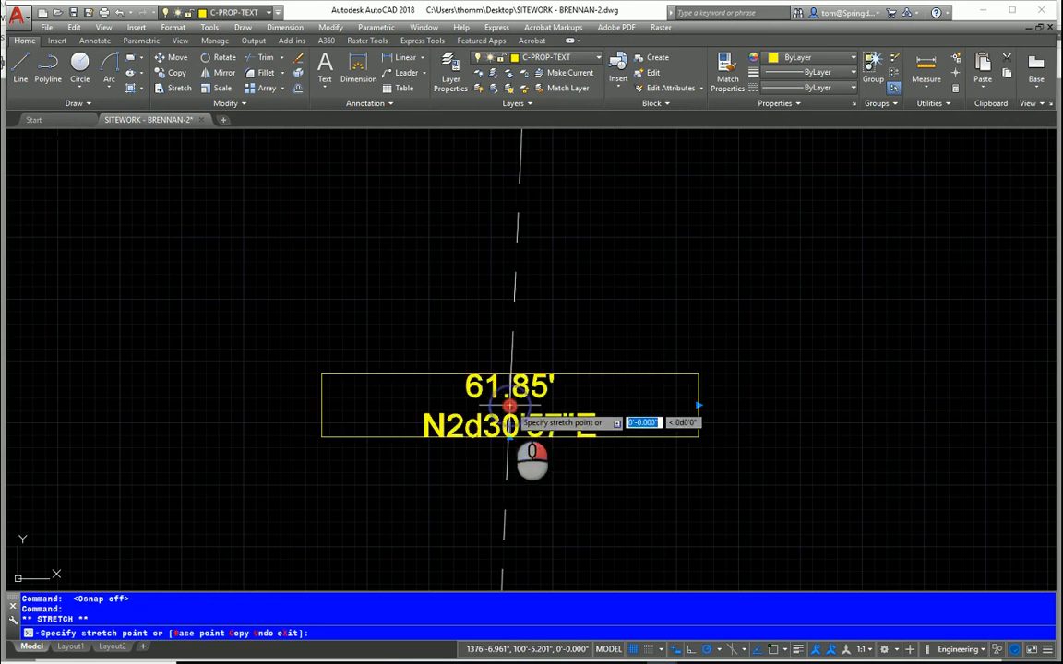
pyautogui.rightClick(511, 408)
pyautogui.click(533, 489)
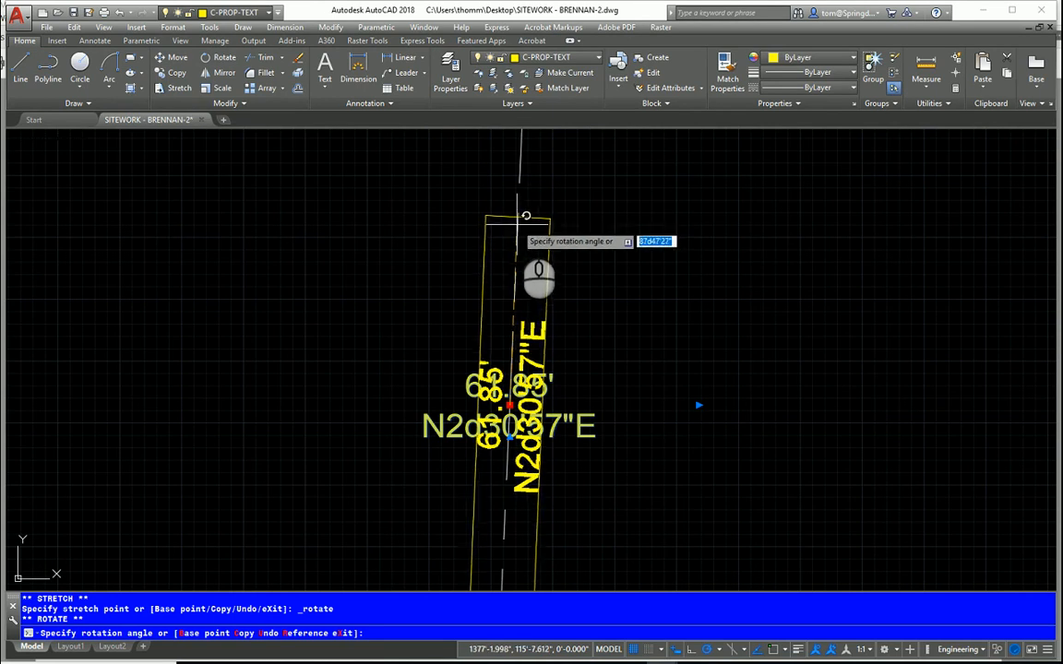
pyautogui.click(517, 226)
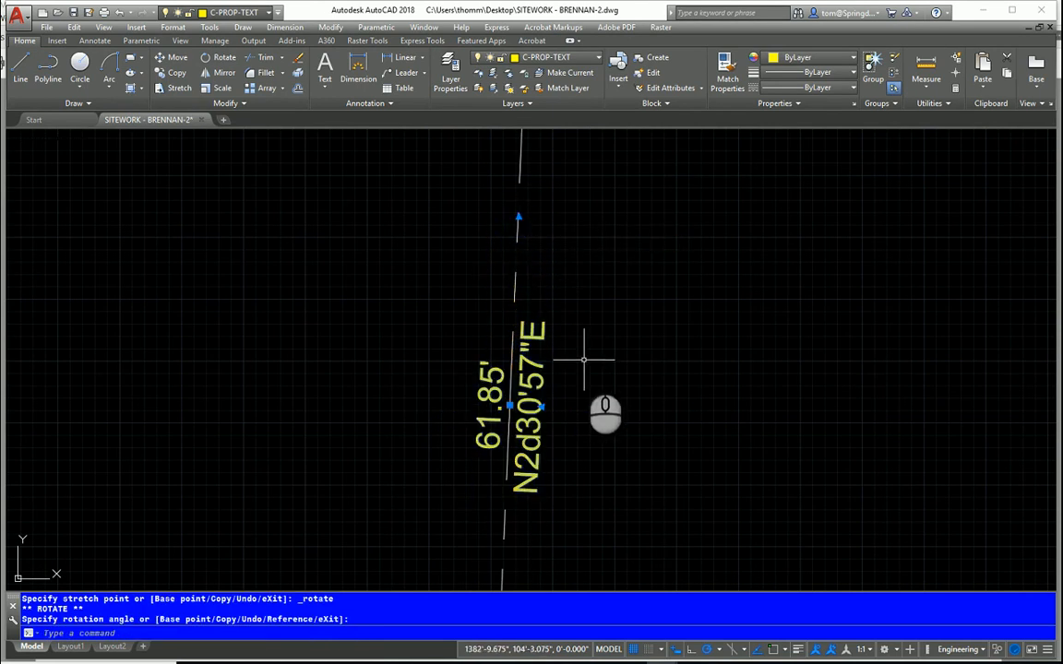
pyautogui.press('Escape')
pyautogui.press('Escape')
# Return from the site plan PDF to the AutoCAD drawing and make C-SETBACK the current layer.
pyautogui.scroll(-3, 582, 400)
pyautogui.scroll(-4, 583, 413)
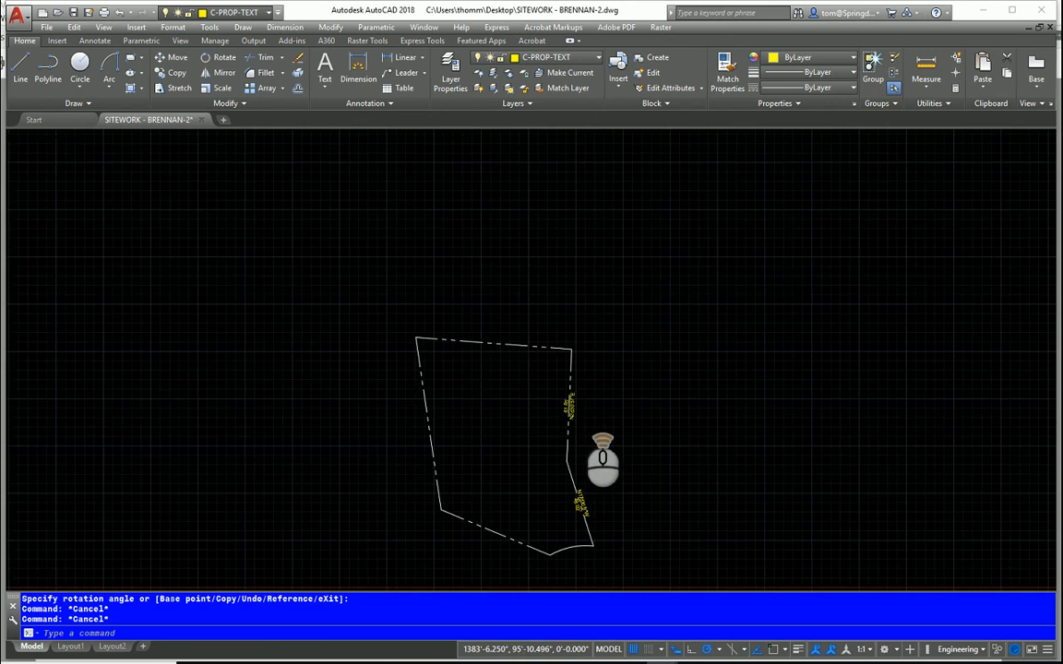
pyautogui.scroll(2, 581, 412)
pyautogui.moveTo(581, 412); pyautogui.dragTo(579, 316, button='middle')
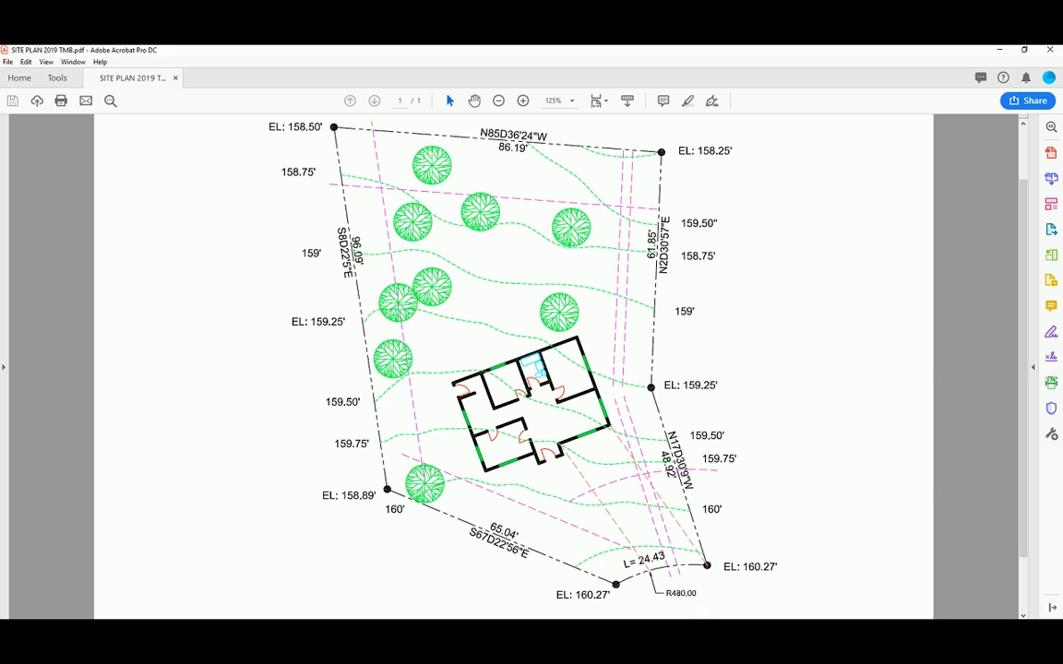
pyautogui.click(639, 633)
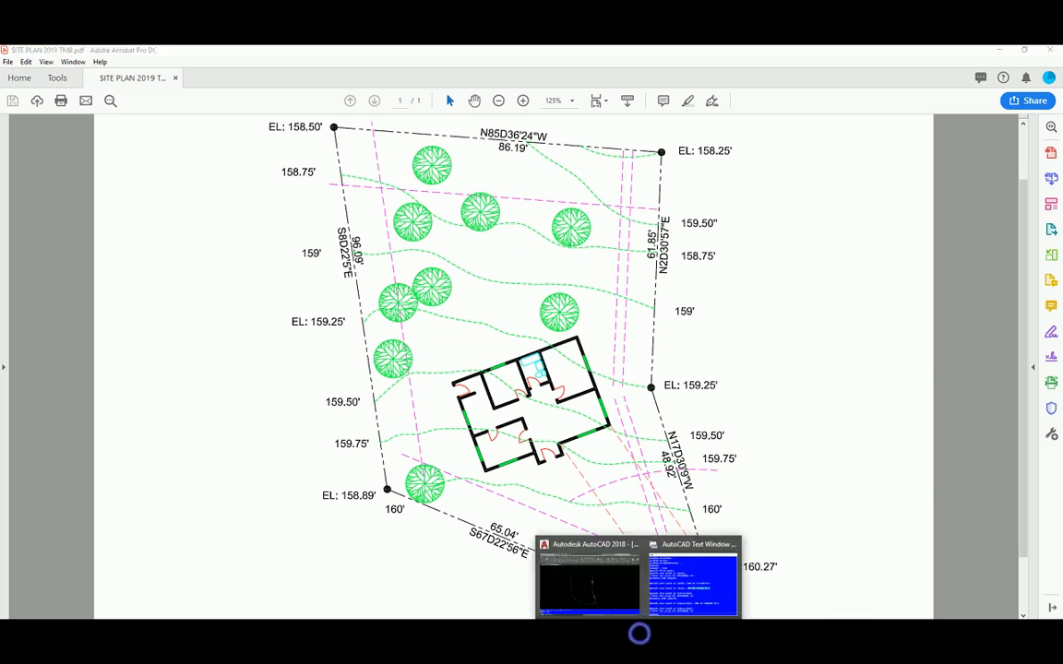
pyautogui.moveTo(639, 632)
pyautogui.click(610, 589)
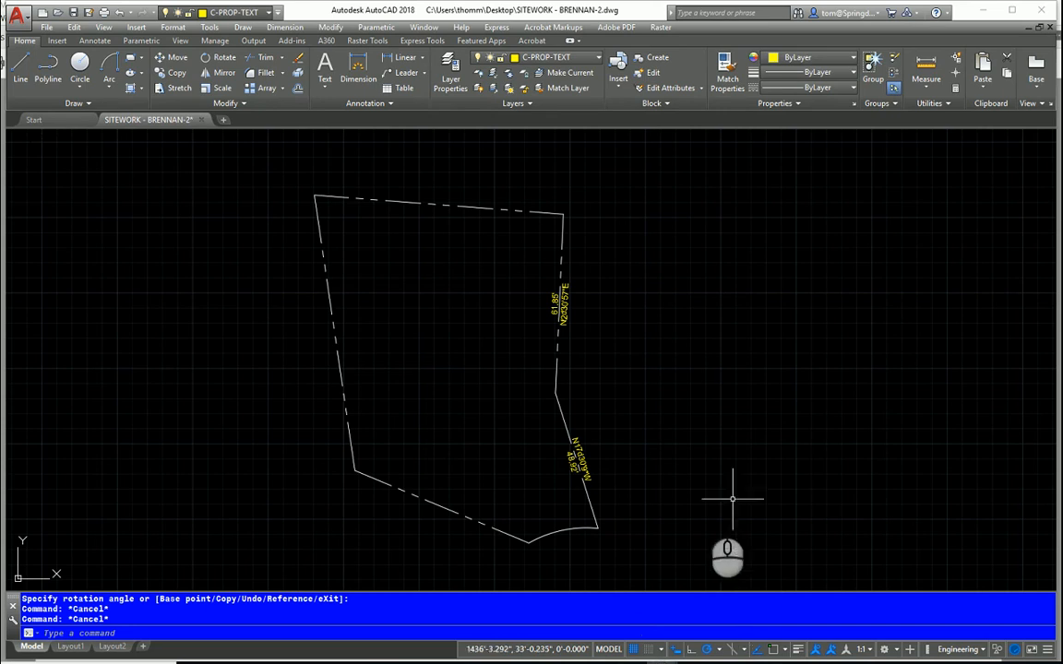
pyautogui.click(597, 58)
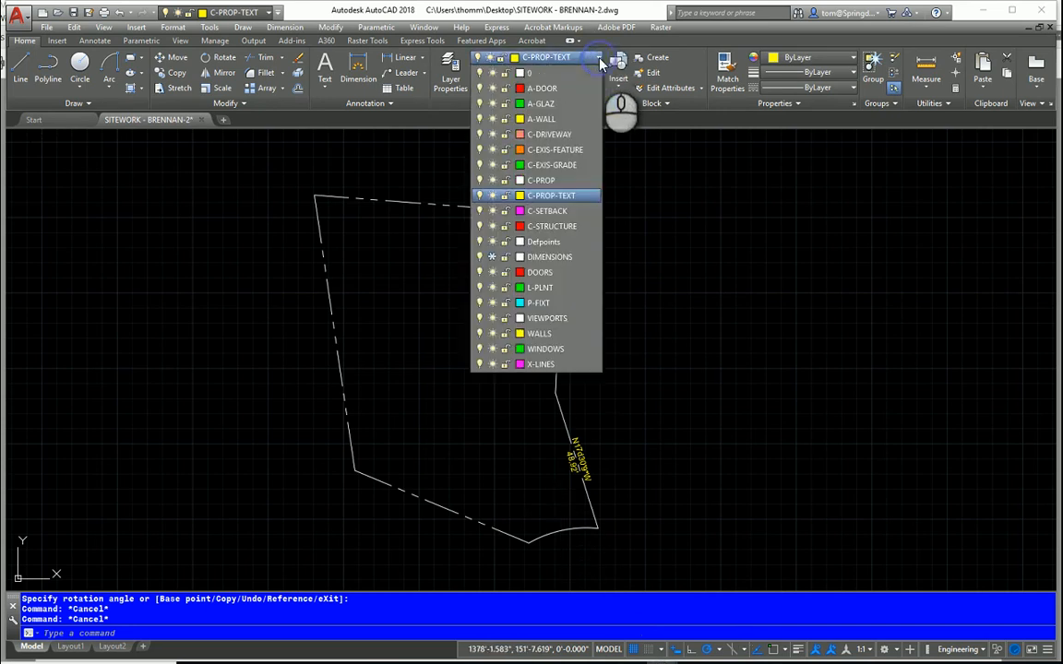
pyautogui.click(550, 211)
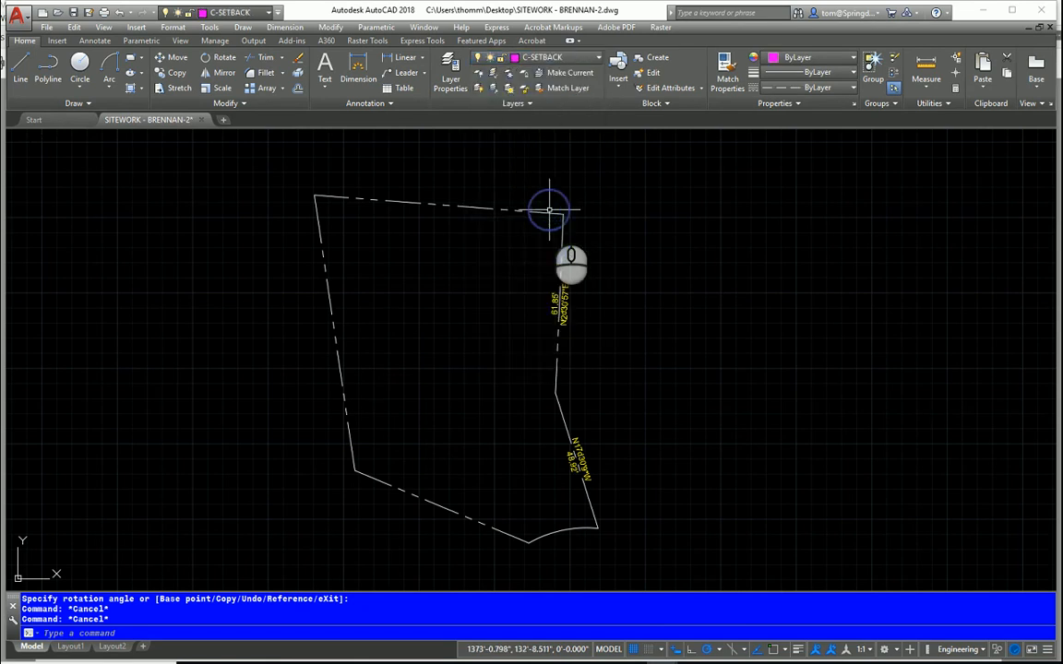
# Set Offset to place its copies on the current layer at a distance of 25'.
pyautogui.click(298, 89)
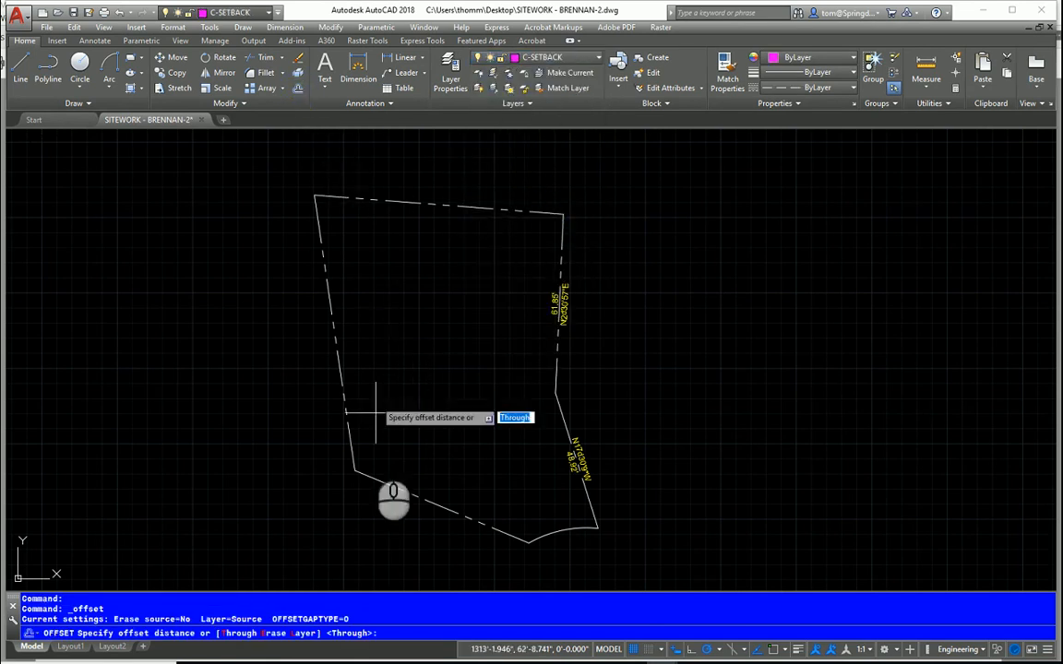
pyautogui.click(305, 633)
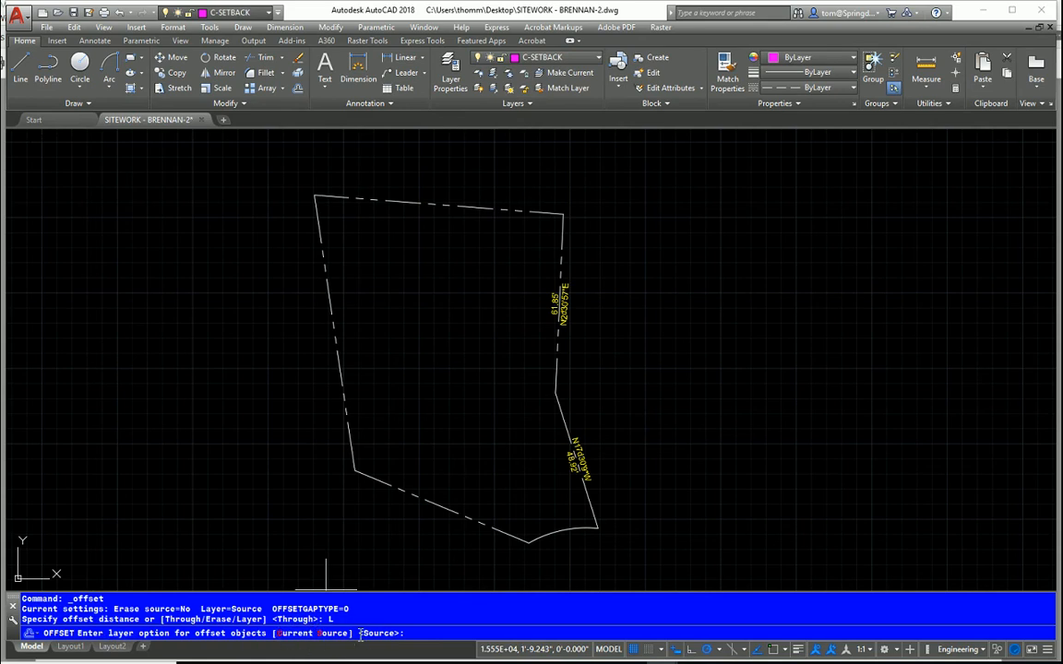
pyautogui.click(297, 634)
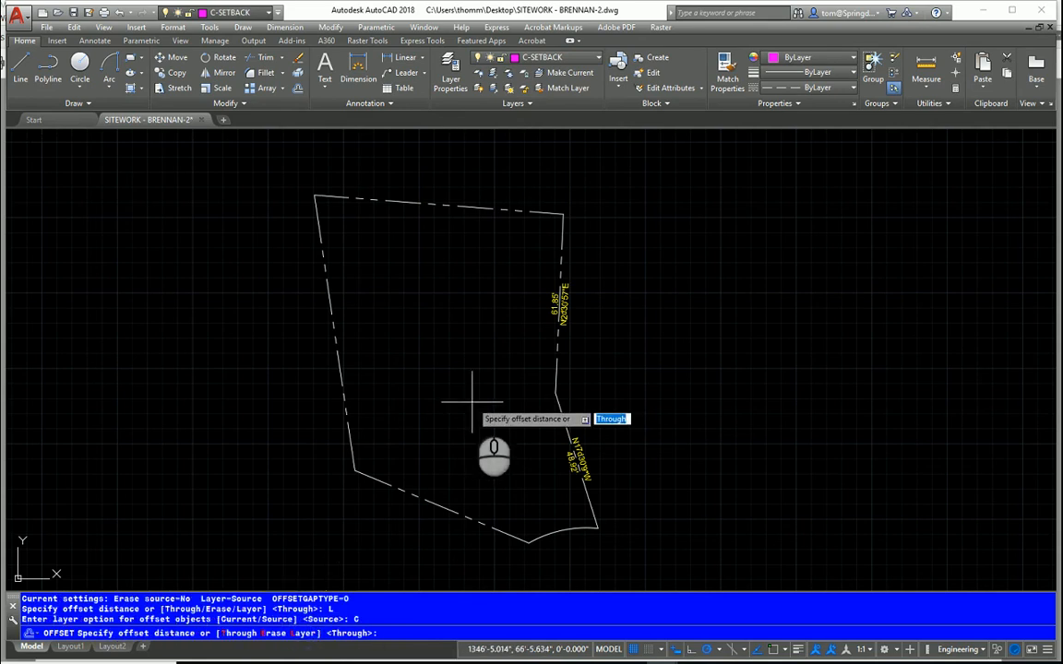
pyautogui.write("25'")
pyautogui.press('Return')
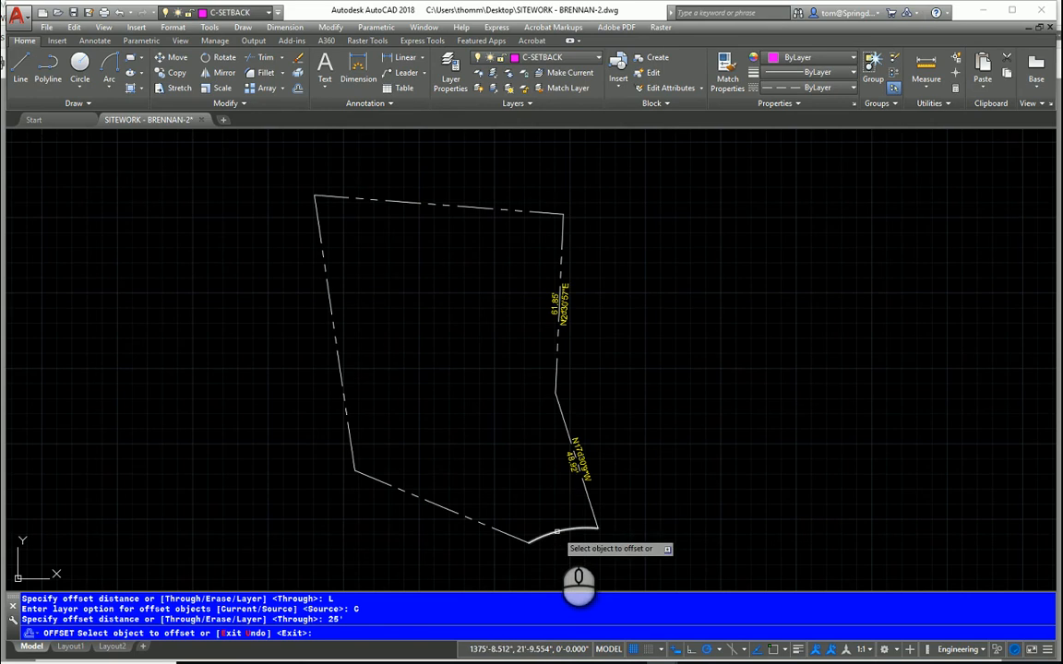
pyautogui.click(576, 531)
pyautogui.press('Escape')
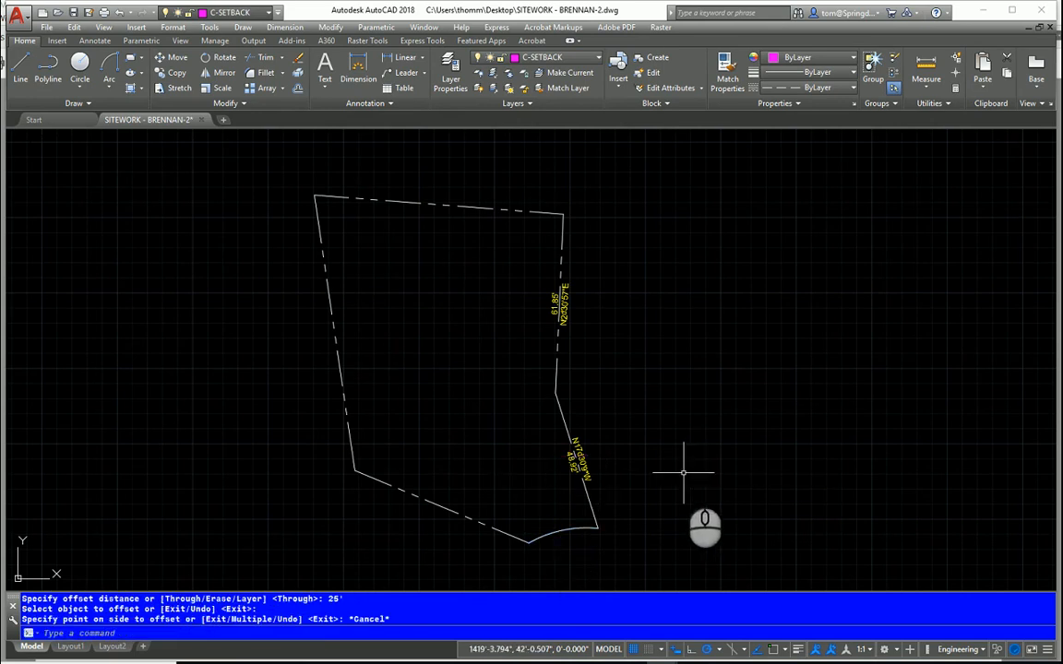
pyautogui.rightClick(460, 416)
pyautogui.click(494, 424)
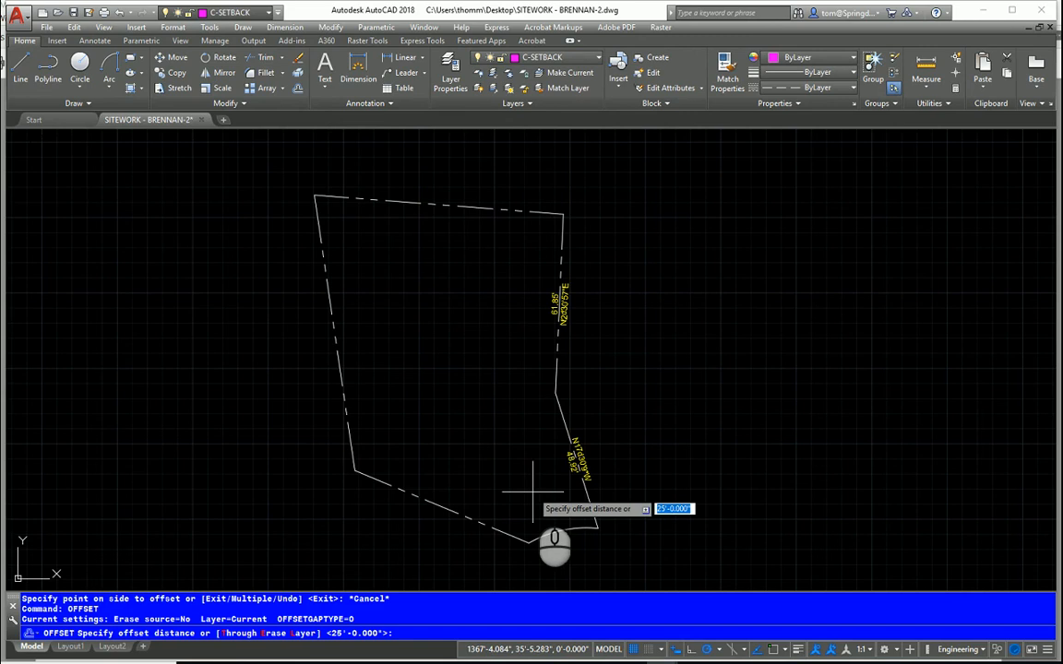
pyautogui.press('Return')
pyautogui.click(568, 529)
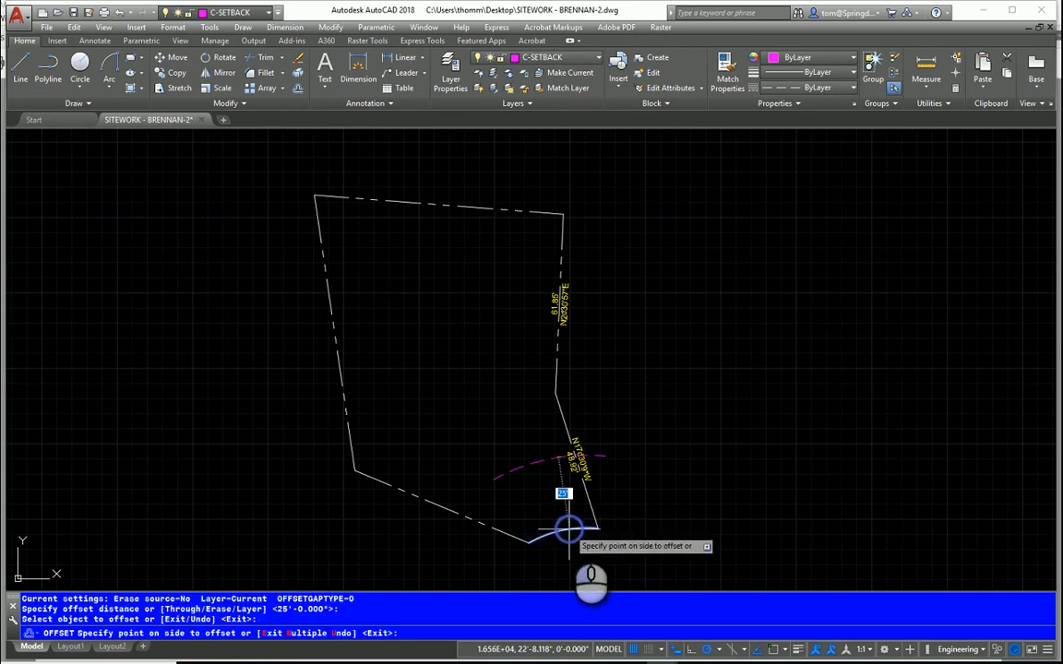
pyautogui.press('Return')
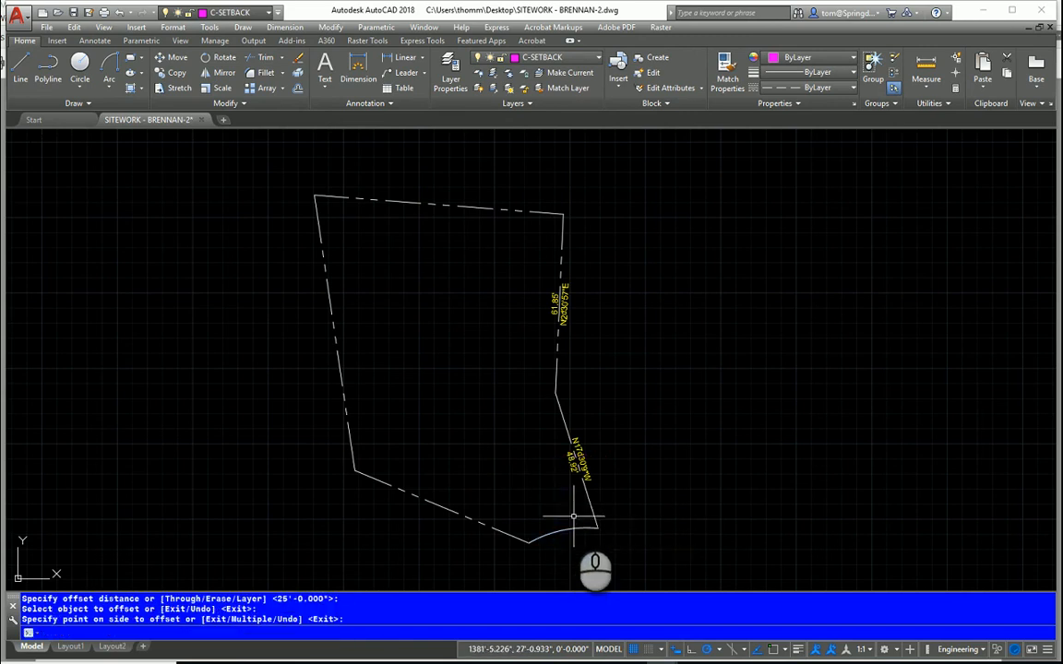
# Offset the curved south property line 25' into the lot as the front setback.
pyautogui.rightClick(544, 250)
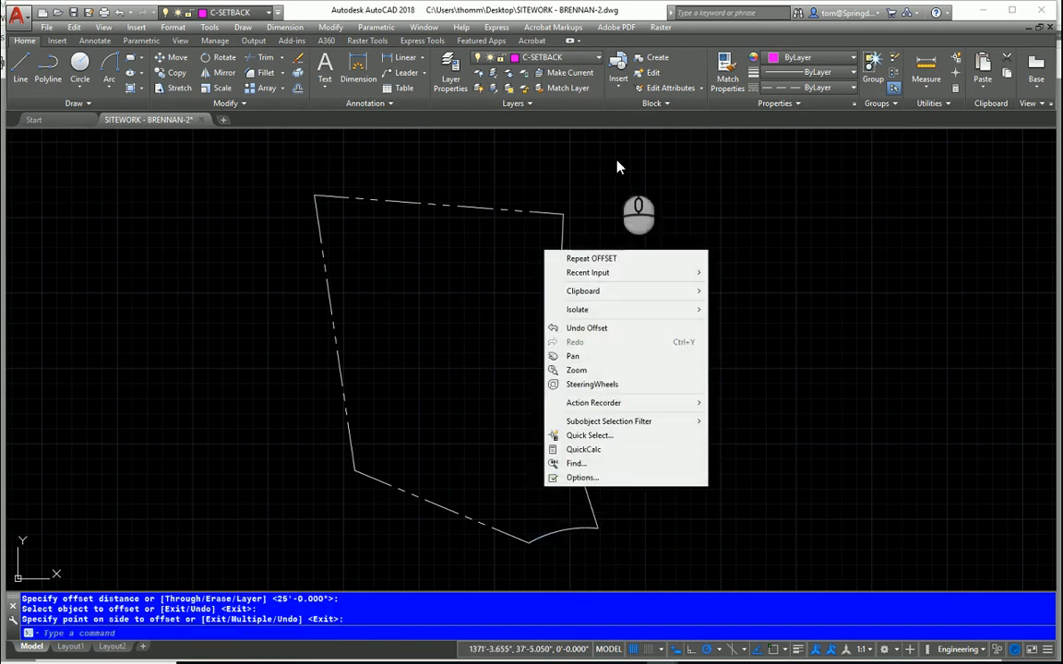
pyautogui.click(591, 259)
pyautogui.press('Return')
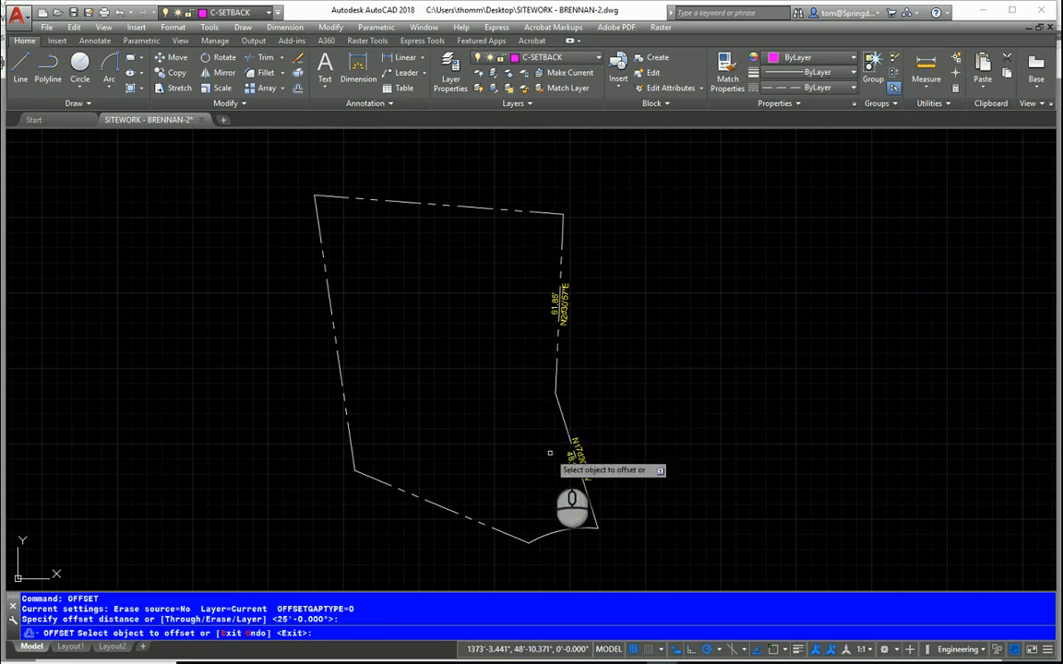
pyautogui.click(561, 531)
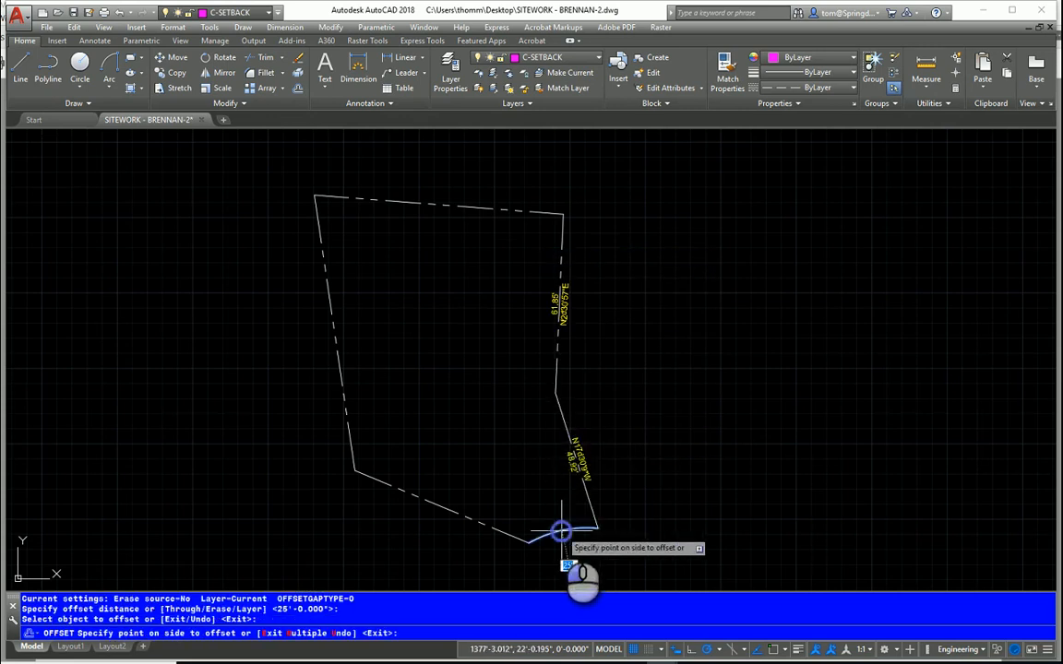
pyautogui.click(515, 446)
pyautogui.press('Escape')
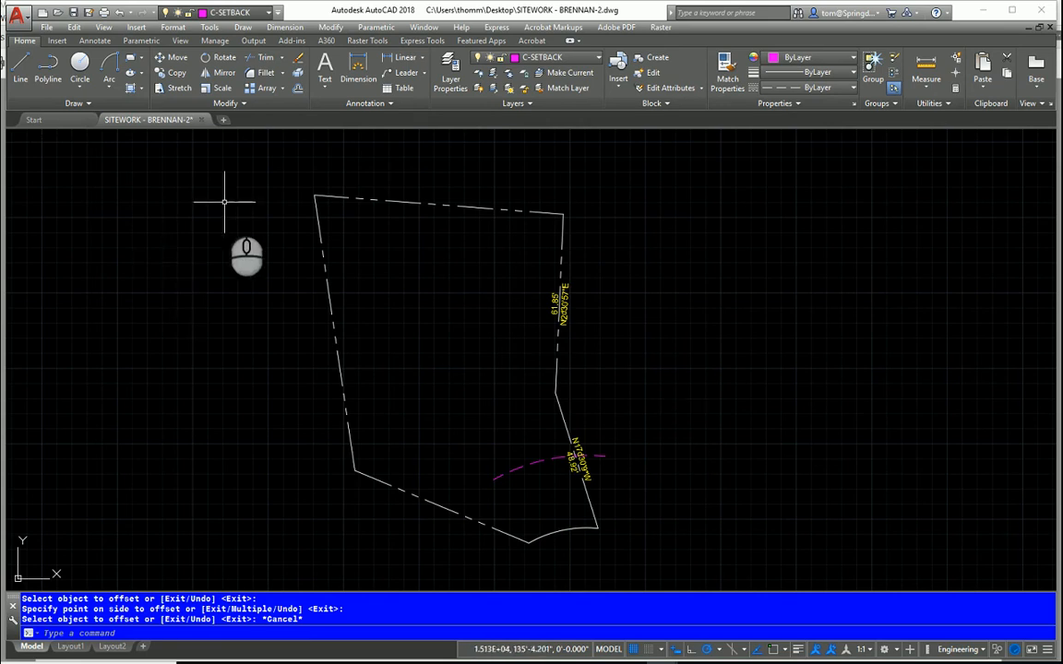
# Offset the southwest property line 10' into the lot as a setback line.
pyautogui.click(297, 91)
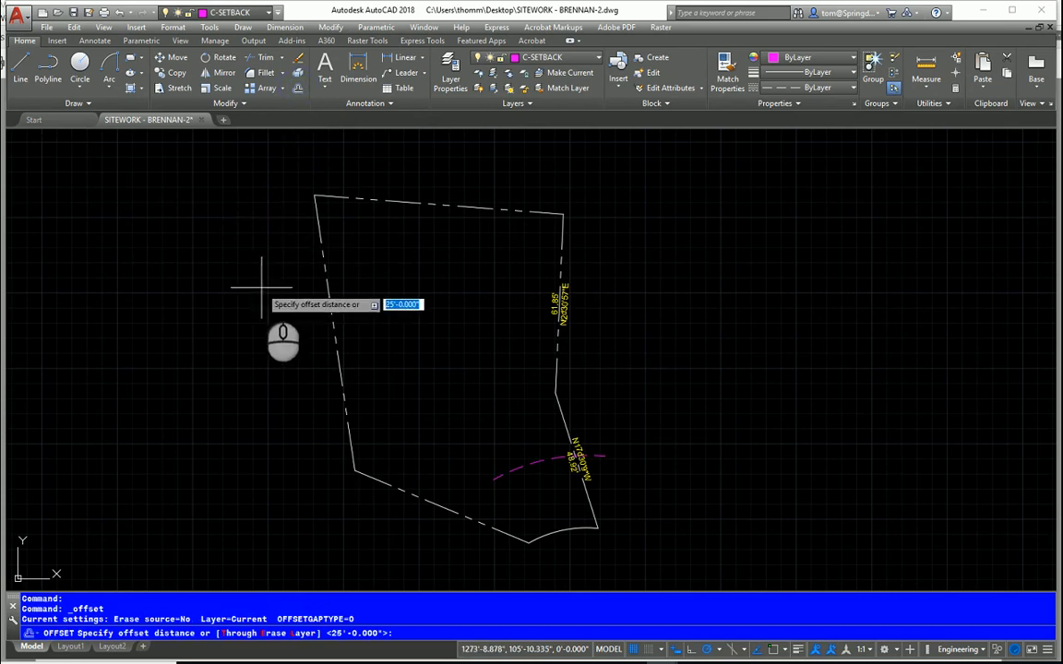
pyautogui.write("10'")
pyautogui.press('Return')
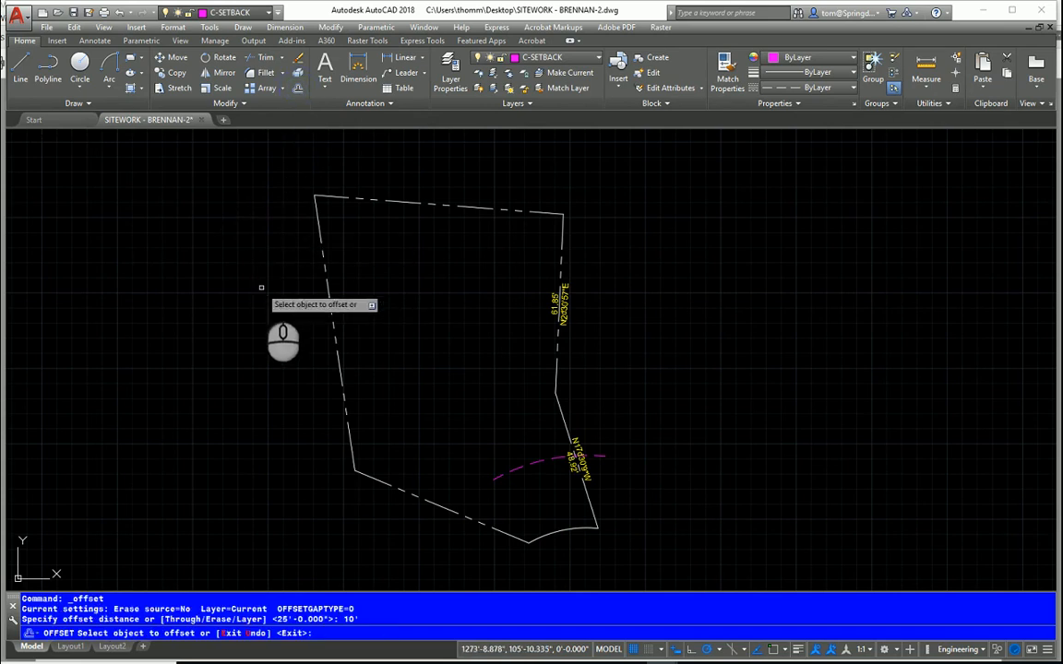
pyautogui.click(455, 513)
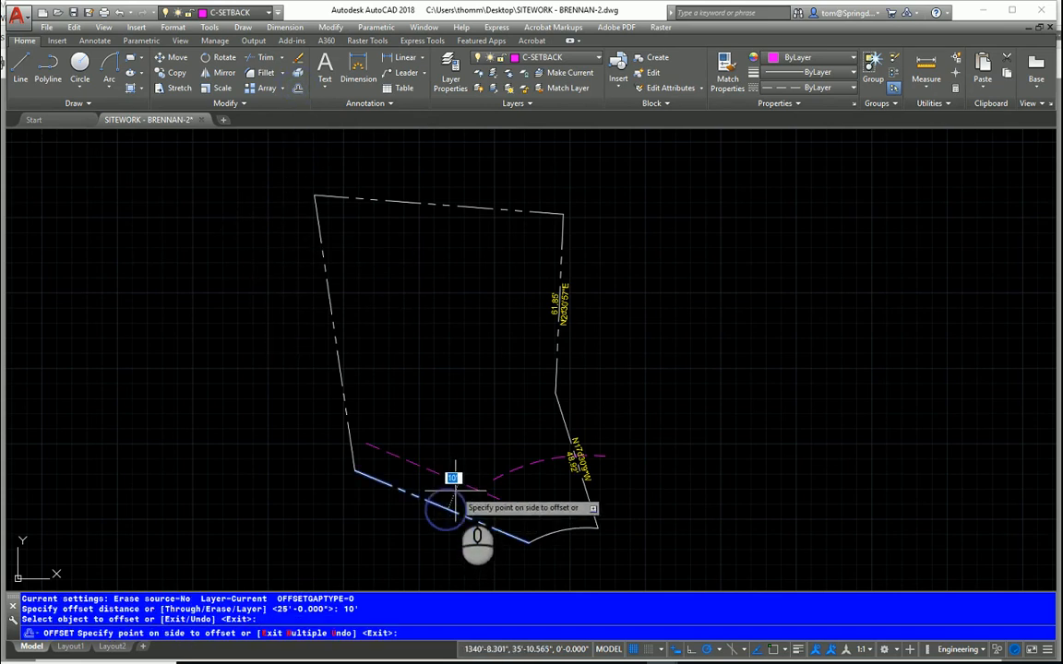
pyautogui.click(456, 487)
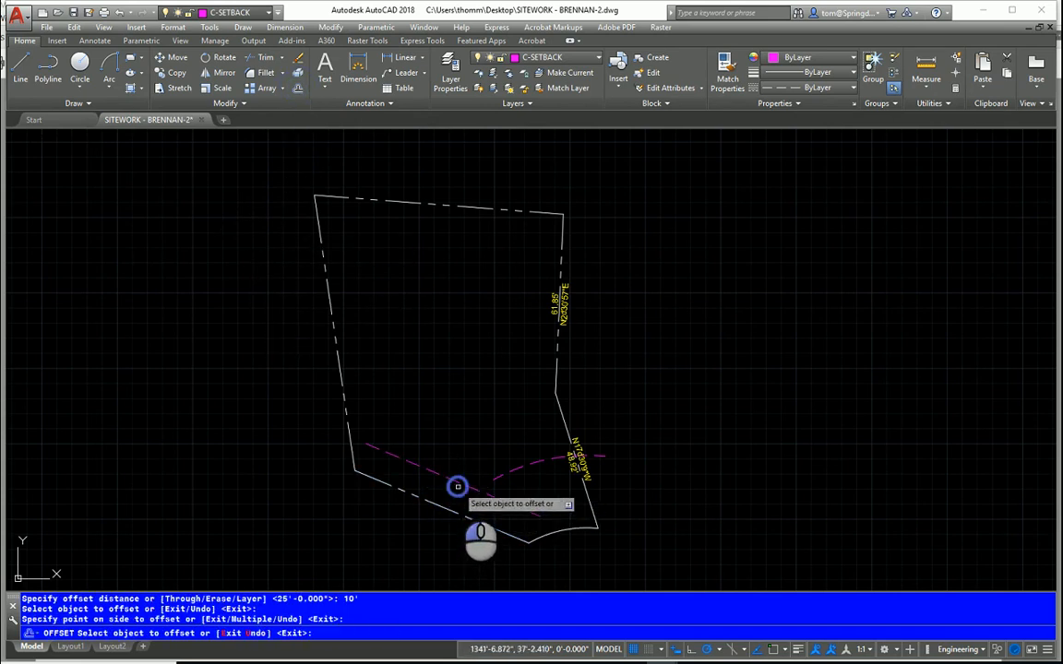
# Offset the west property line and both east property lines 10' into the lot as side setbacks.
pyautogui.click(343, 379)
pyautogui.click(409, 378)
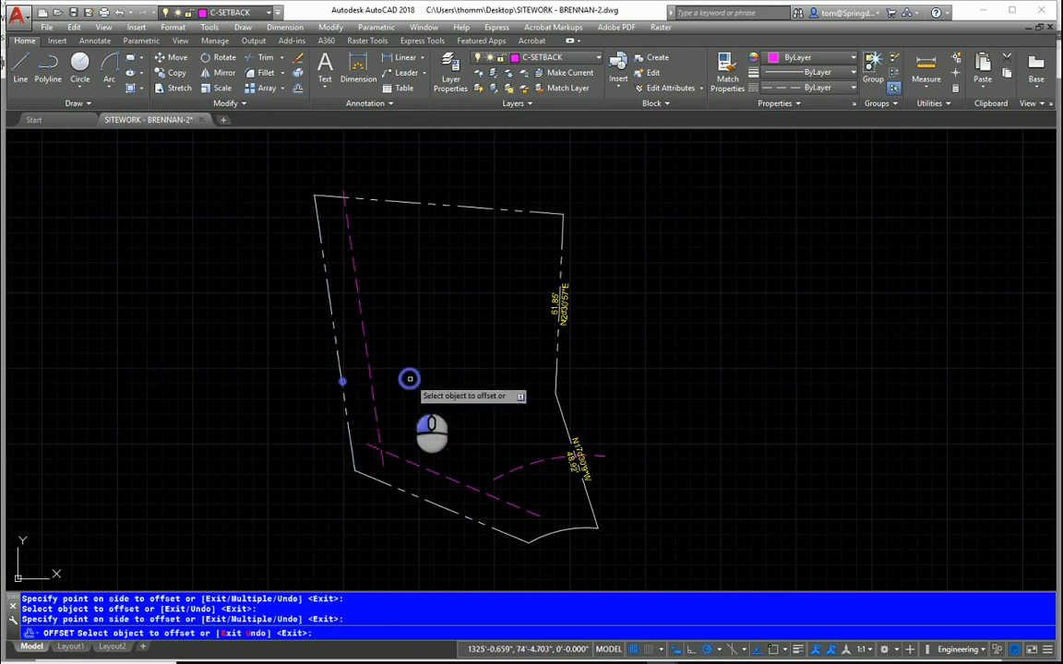
pyautogui.click(555, 369)
pyautogui.click(486, 373)
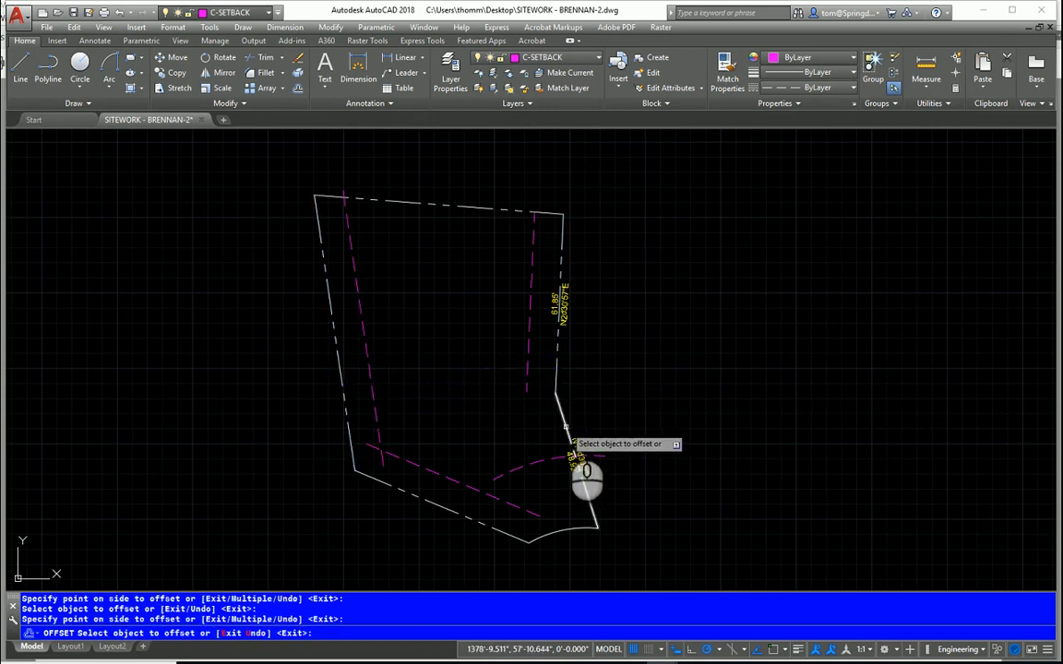
pyautogui.click(564, 428)
pyautogui.click(532, 434)
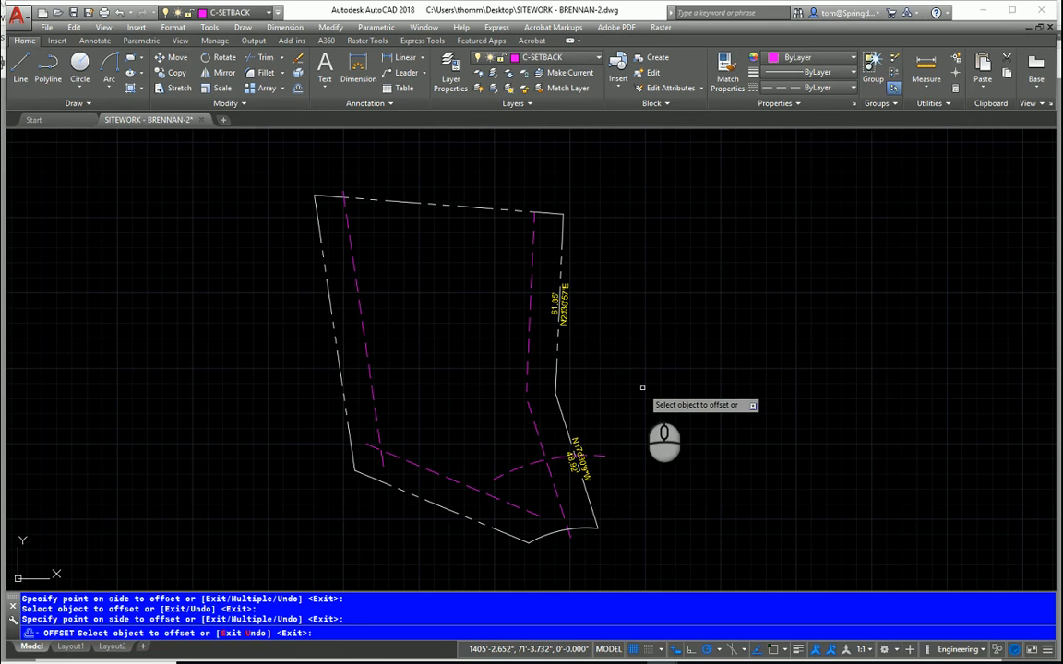
pyautogui.press('Escape')
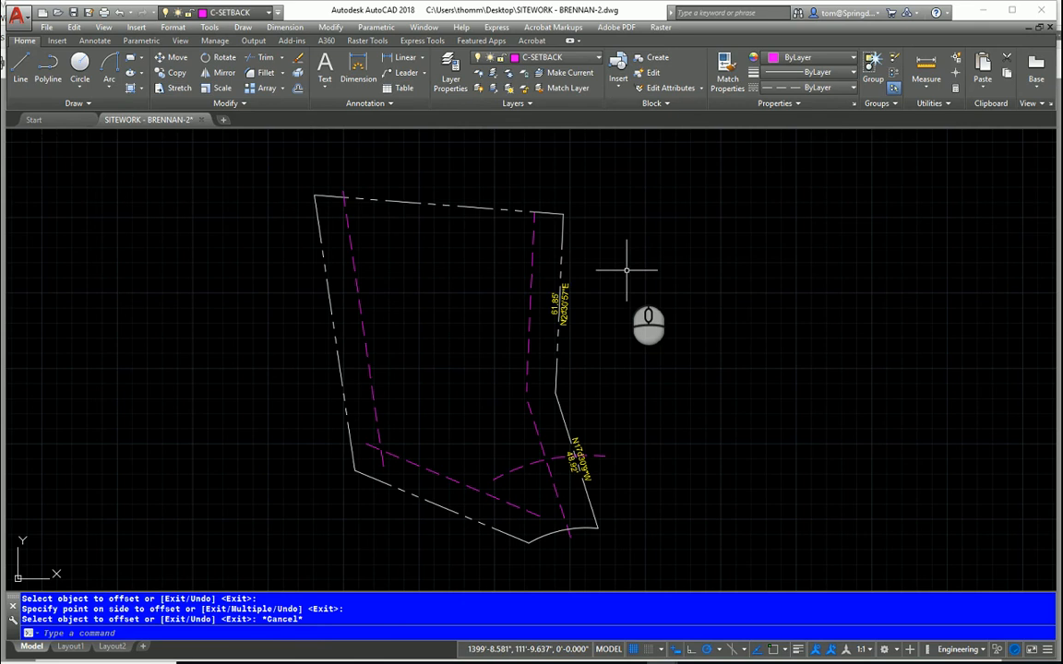
# Offset the north property line 15' into the lot as the rear setback.
pyautogui.write('o')
pyautogui.press('Return')
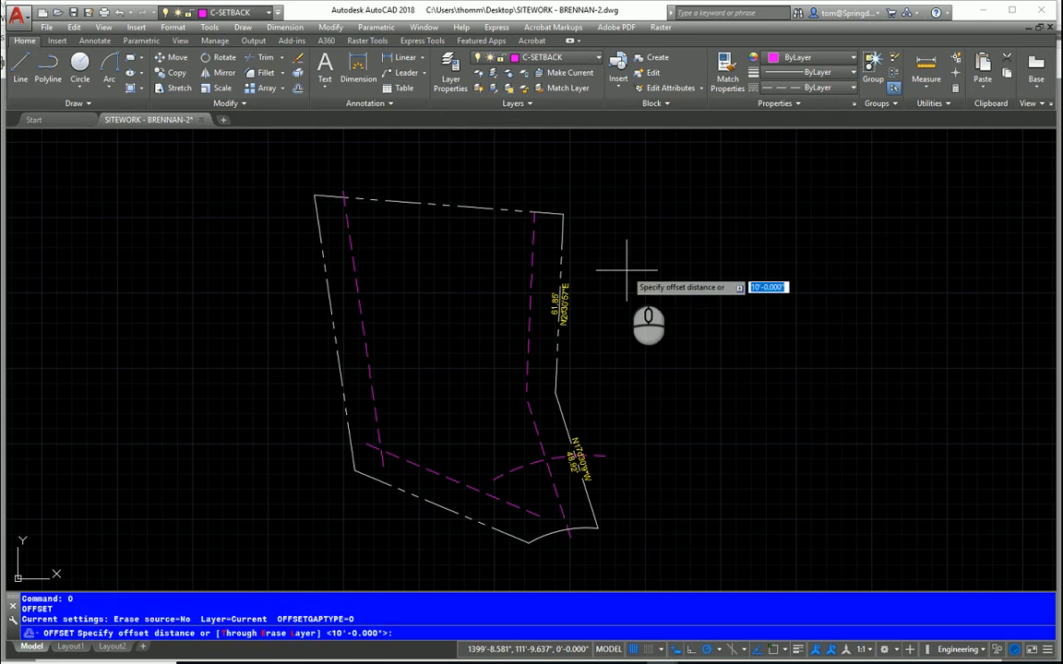
pyautogui.write("15'")
pyautogui.press('Return')
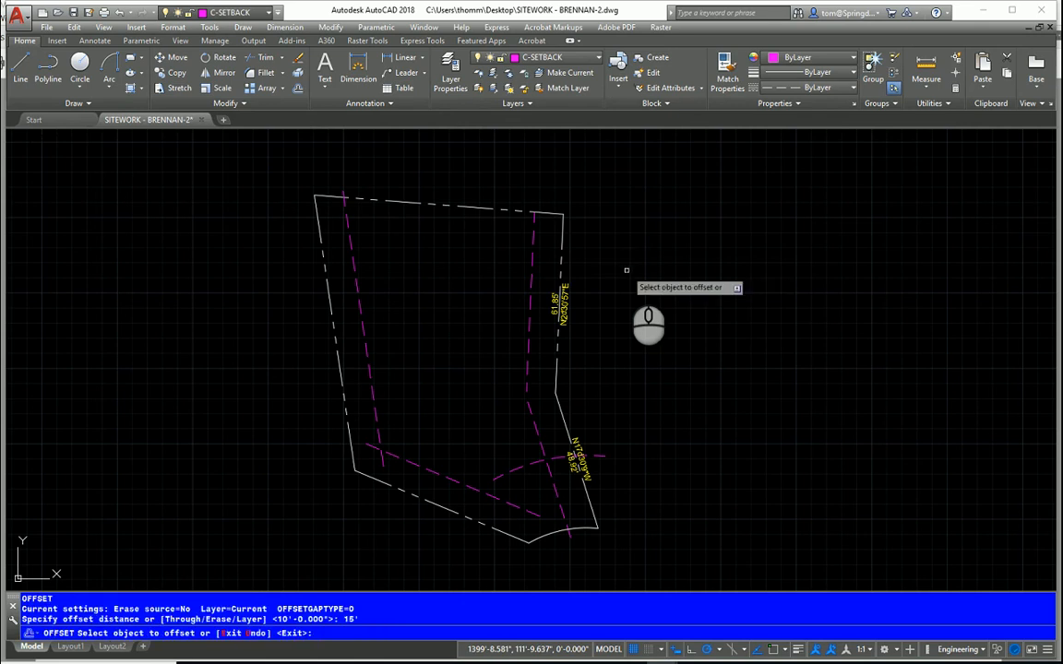
pyautogui.click(474, 209)
pyautogui.click(456, 248)
pyautogui.press('Escape')
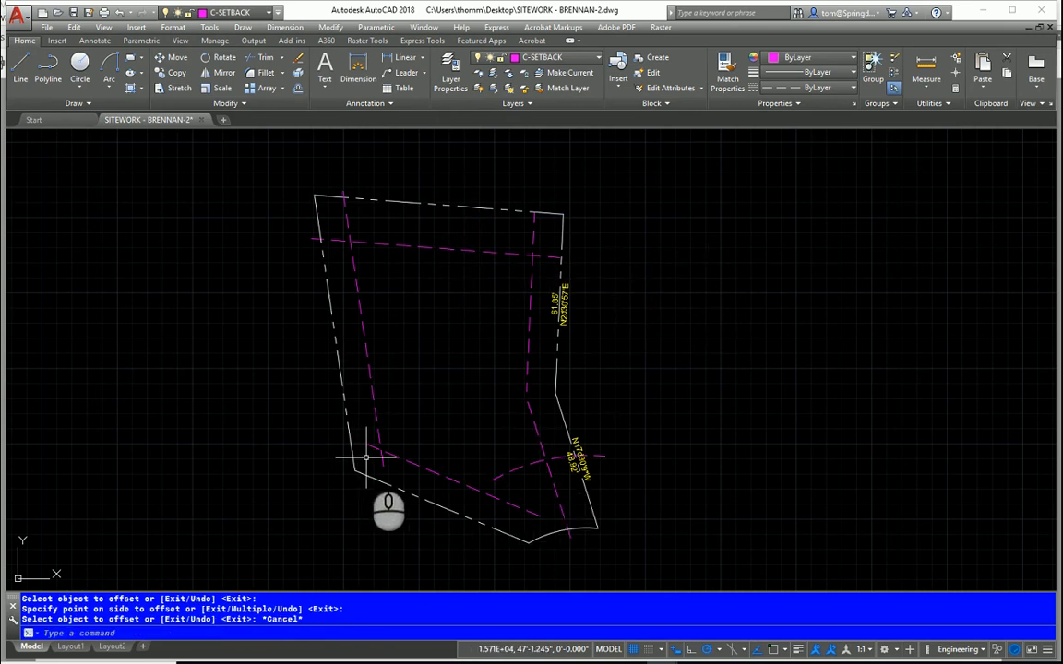
# Fillet the southwest and west setback lines with a zero radius into a clean corner.
pyautogui.scroll(2, 395, 433)
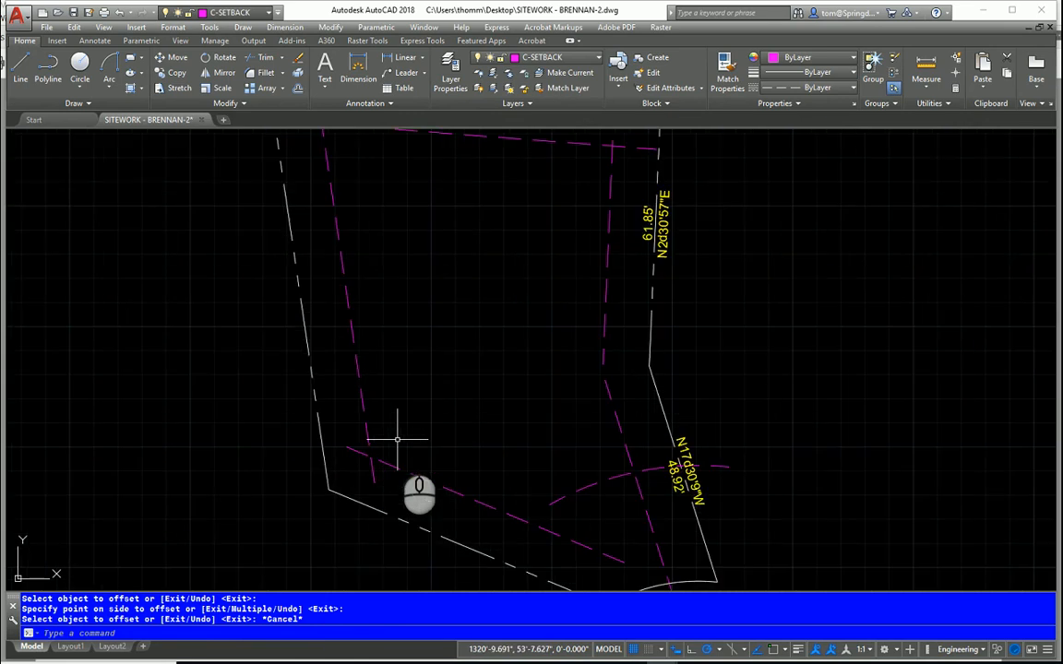
pyautogui.write('f')
pyautogui.press('Return')
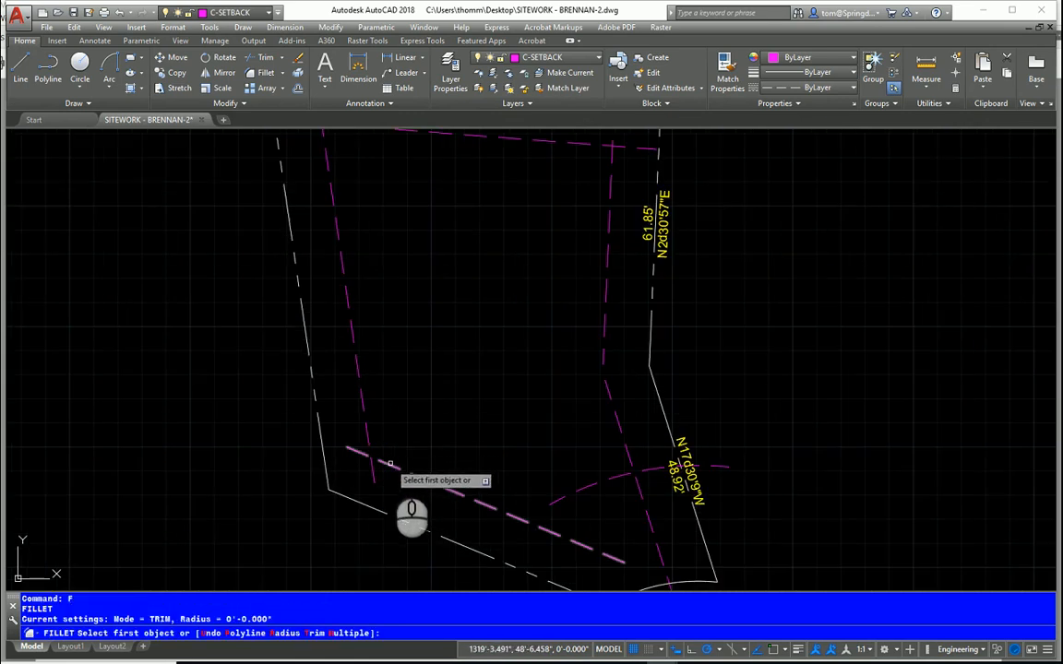
pyautogui.click(390, 464)
pyautogui.click(370, 445)
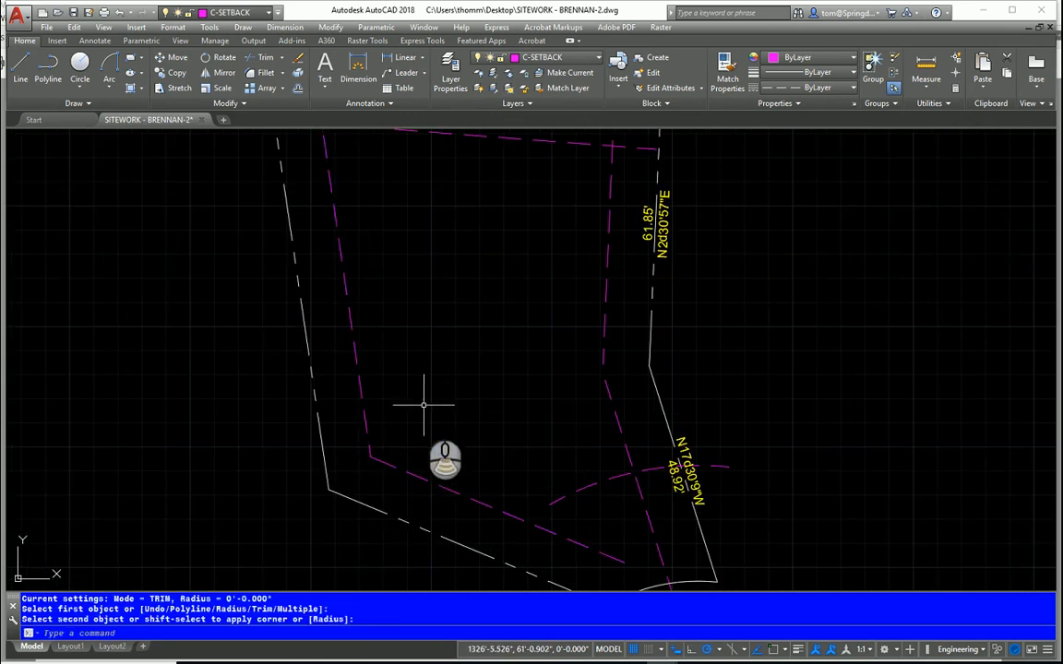
pyautogui.scroll(-2, 423, 404)
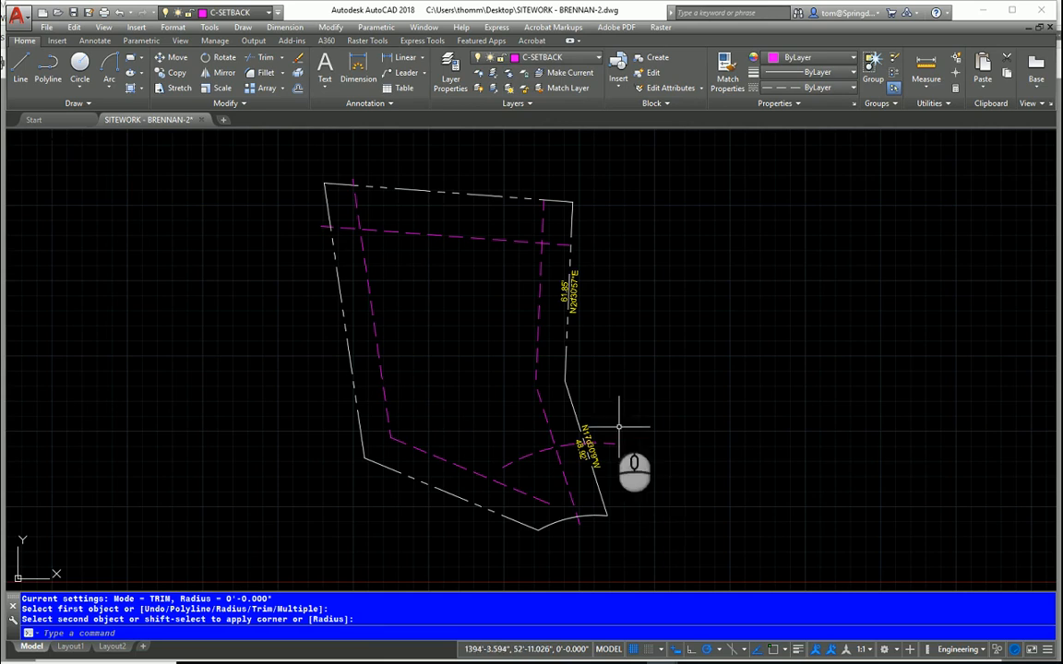
# Offset both east property lines 7'6 into the lot as a second set of setback lines.
pyautogui.scroll(2, 613, 383)
pyautogui.scroll(-2, 618, 378)
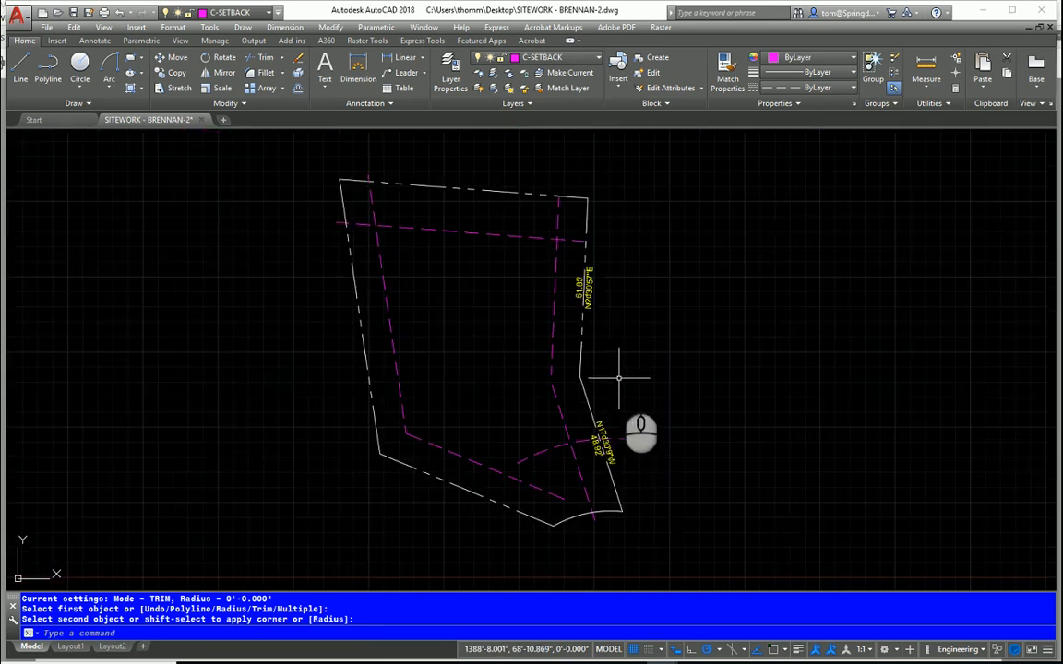
pyautogui.press('Escape')
pyautogui.write('o')
pyautogui.press('Return')
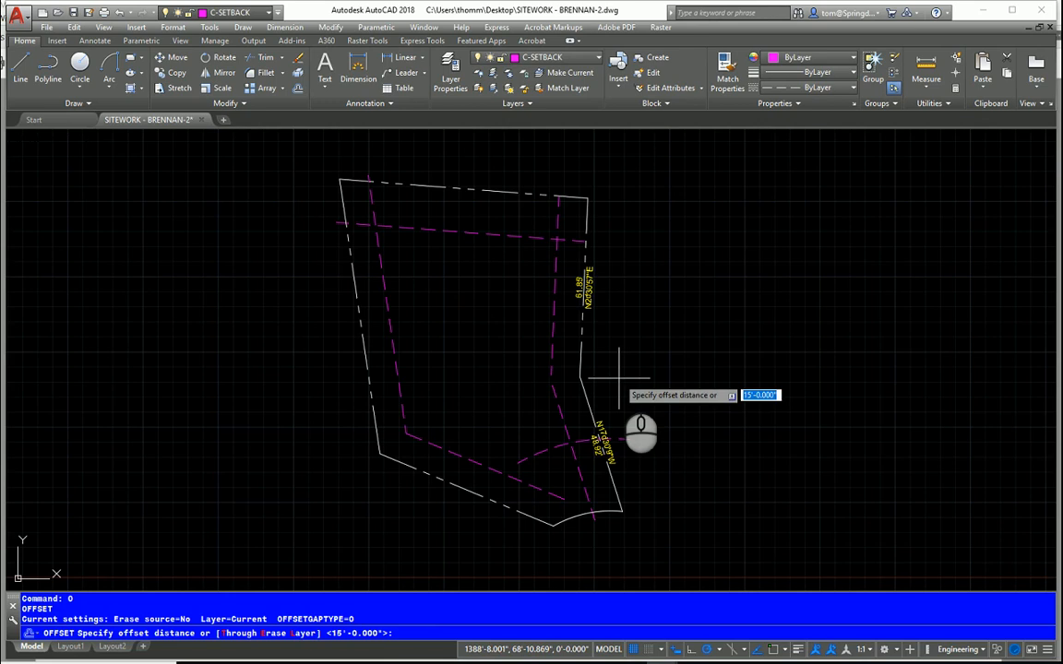
pyautogui.write("7'6")
pyautogui.press('Return')
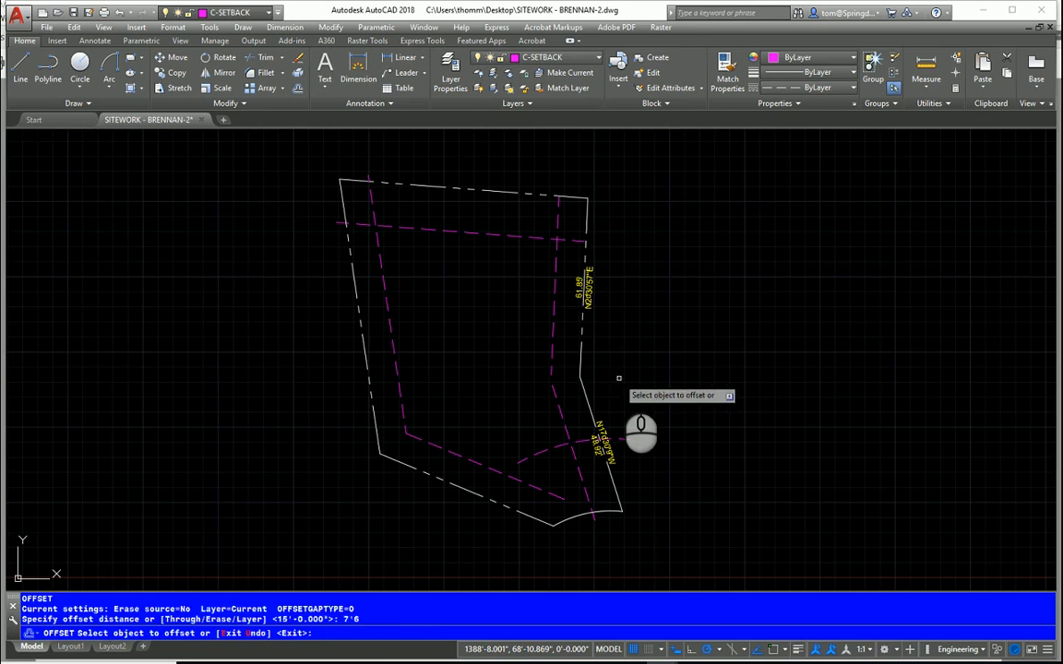
pyautogui.click(579, 352)
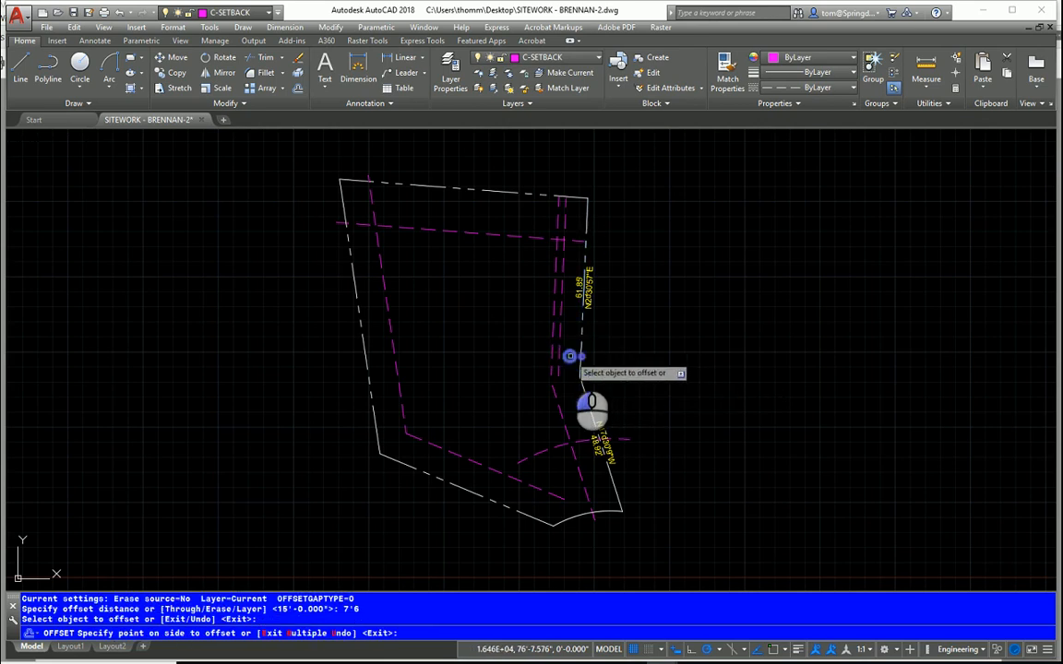
pyautogui.click(570, 356)
pyautogui.click(603, 441)
pyautogui.click(569, 391)
pyautogui.press('Escape')
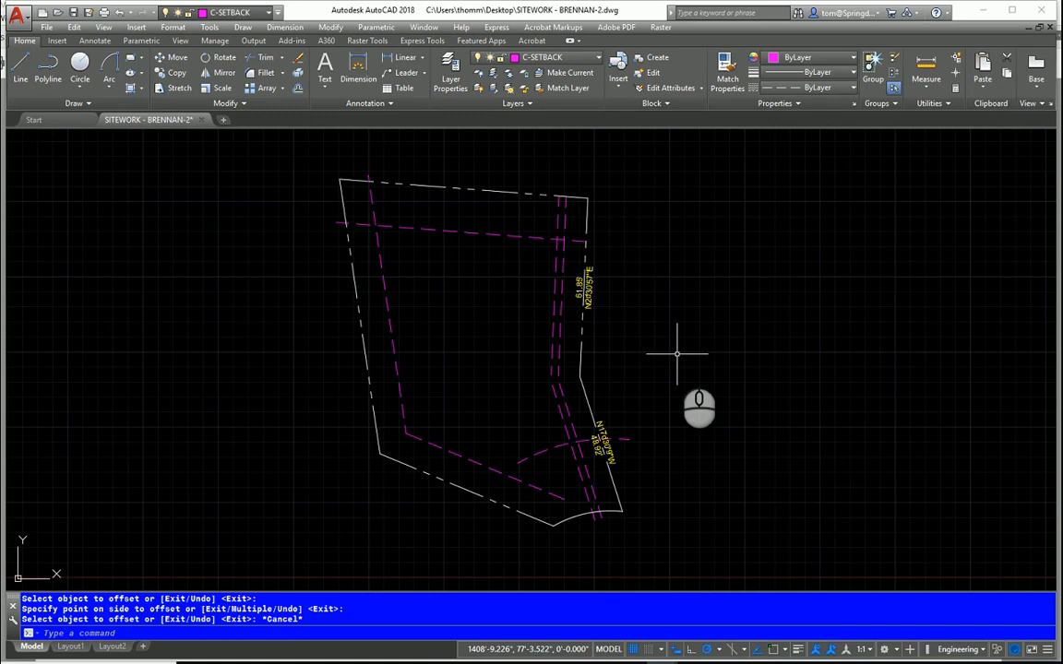
# Set the drawing's global linetype scale factor (LTSCALE) to 60.
pyautogui.write('LTSCA')
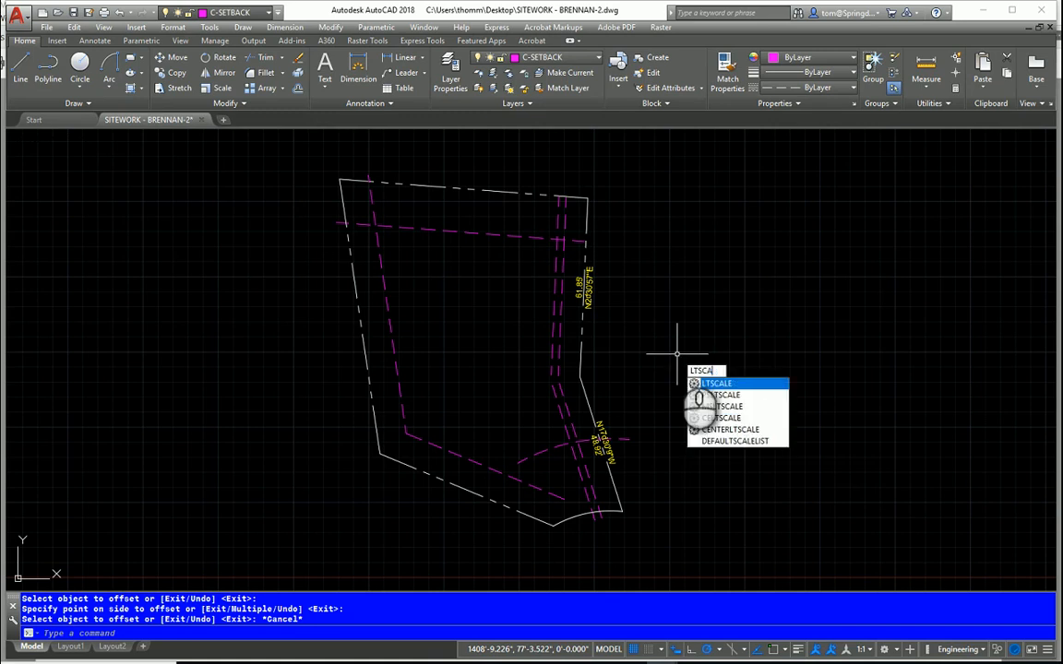
pyautogui.write('LE')
pyautogui.press('Return')
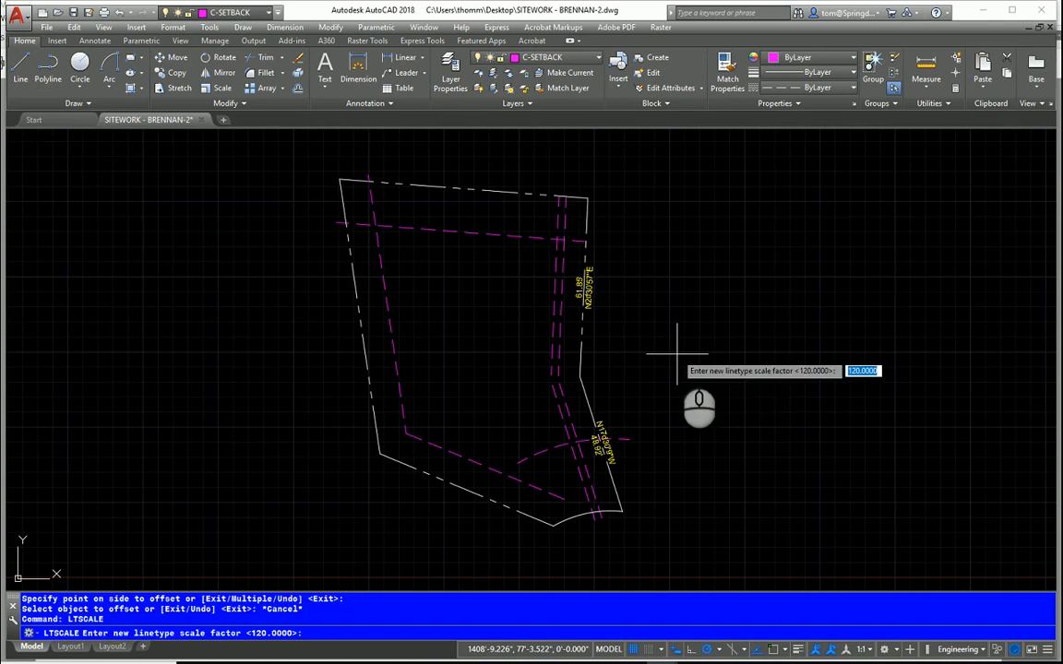
pyautogui.write('60')
pyautogui.press('Return')
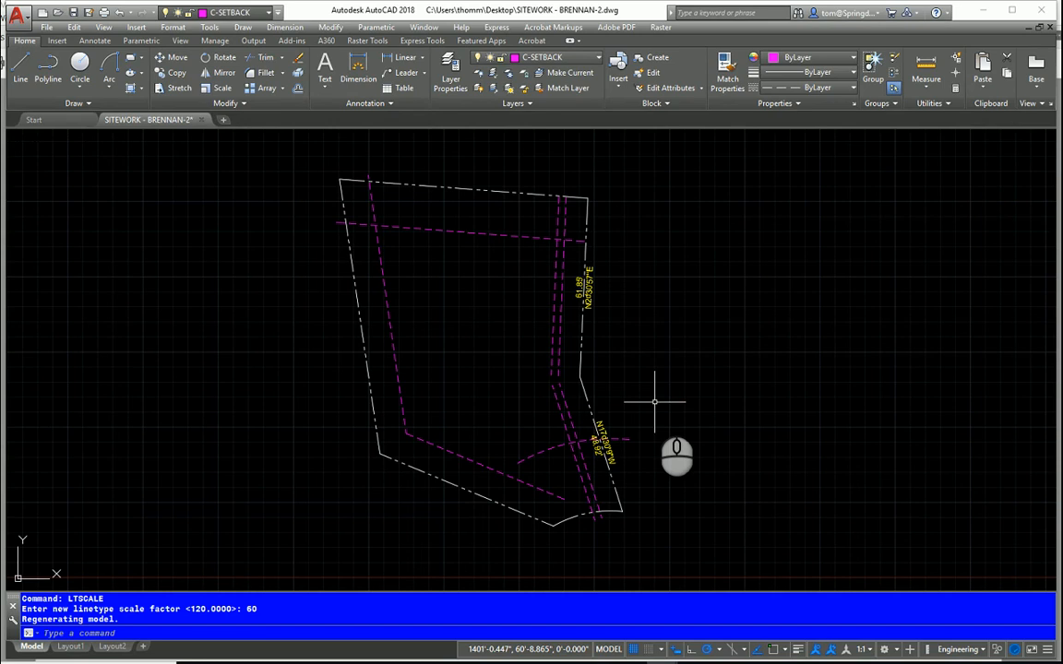
# Make C-EXIS-GRADE the current layer and draw a control-vertex spline contour across the lot's northeast corner, from the east to the north property line.
pyautogui.click(597, 57)
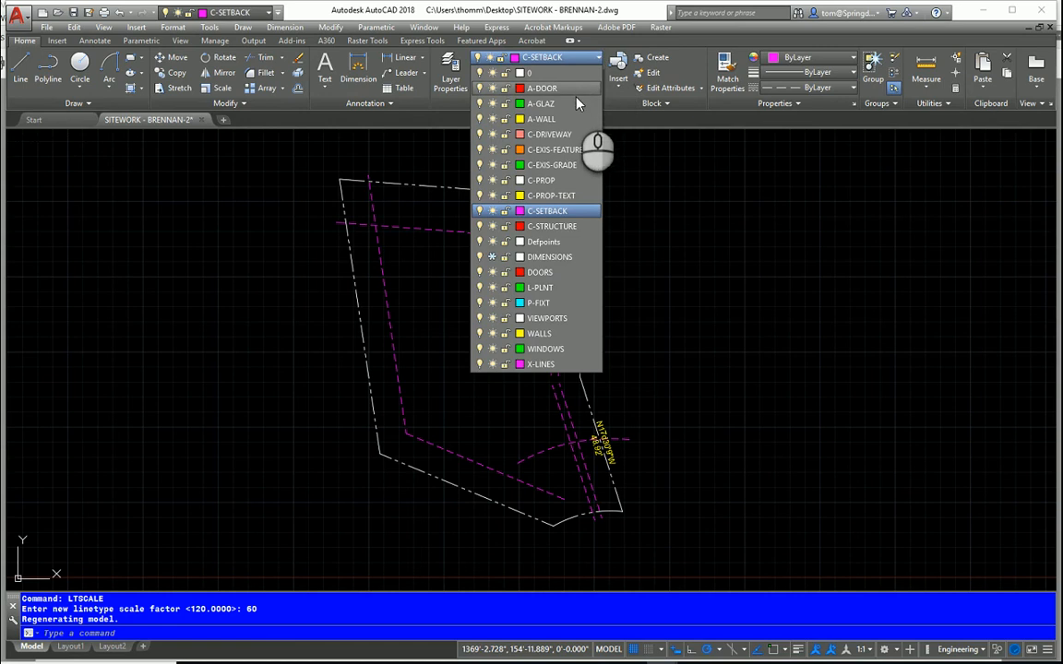
pyautogui.click(564, 165)
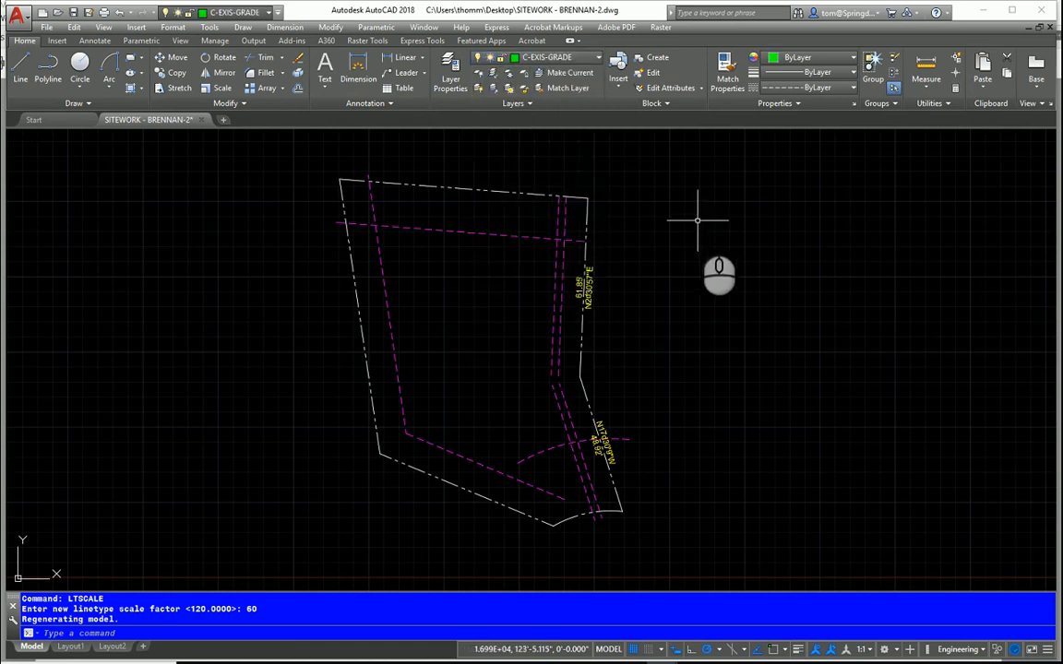
pyautogui.scroll(3, 698, 220)
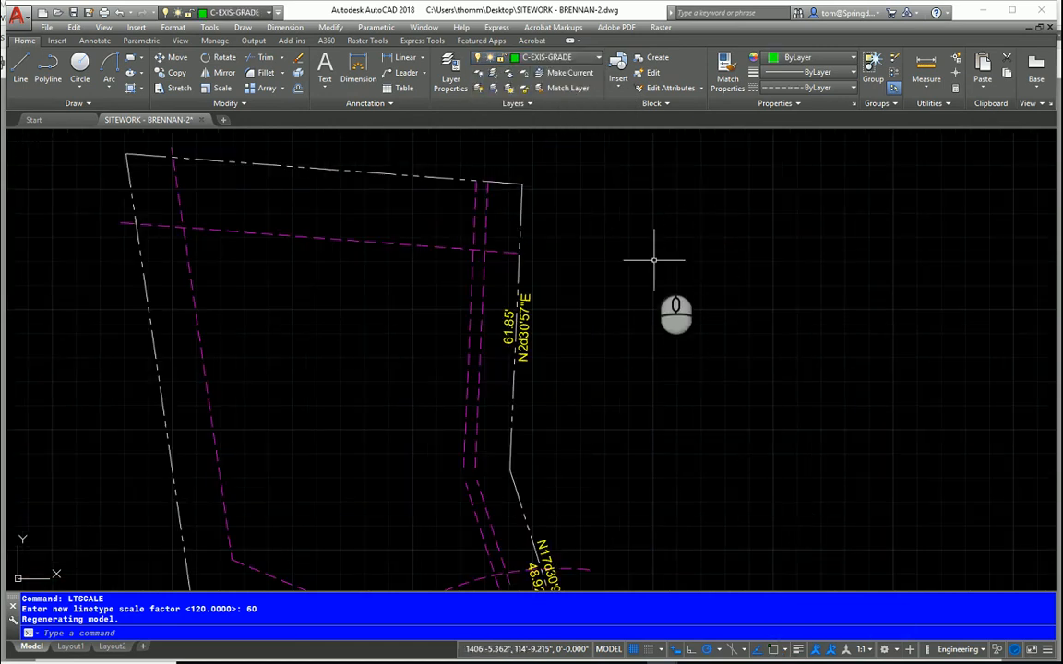
pyautogui.moveTo(653, 260); pyautogui.dragTo(740, 324, button='middle')
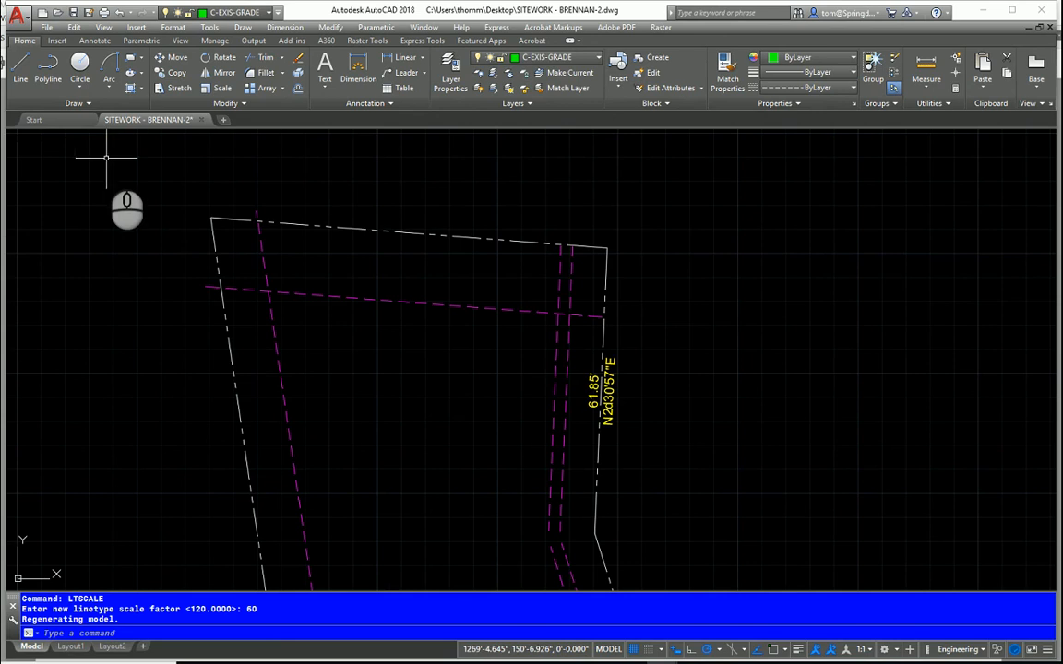
pyautogui.click(90, 103)
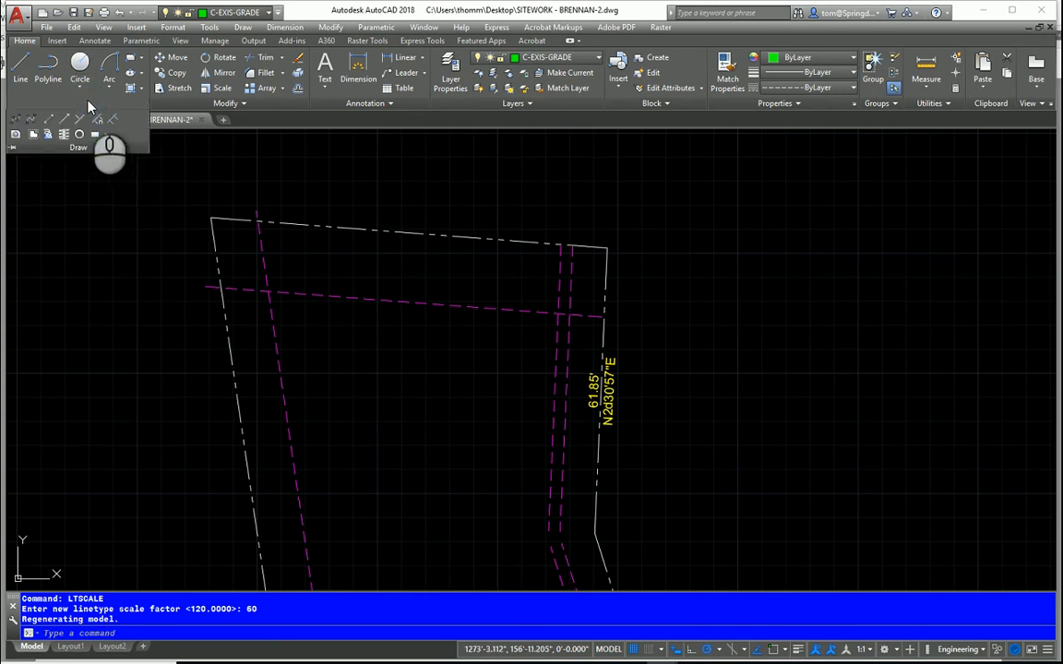
pyautogui.click(32, 122)
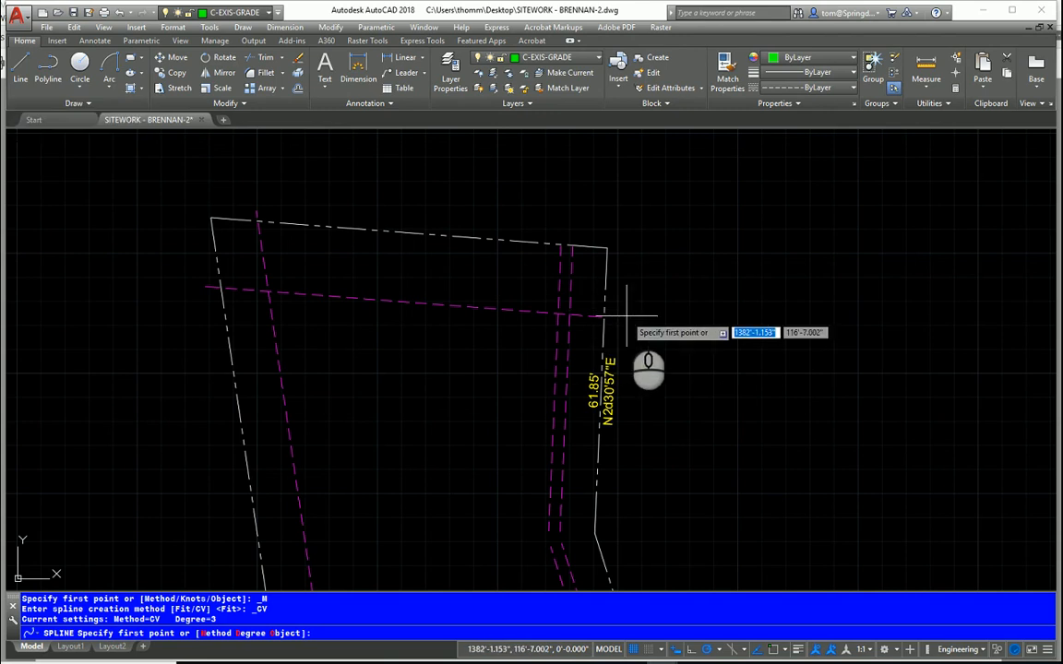
pyautogui.scroll(2, 626, 316)
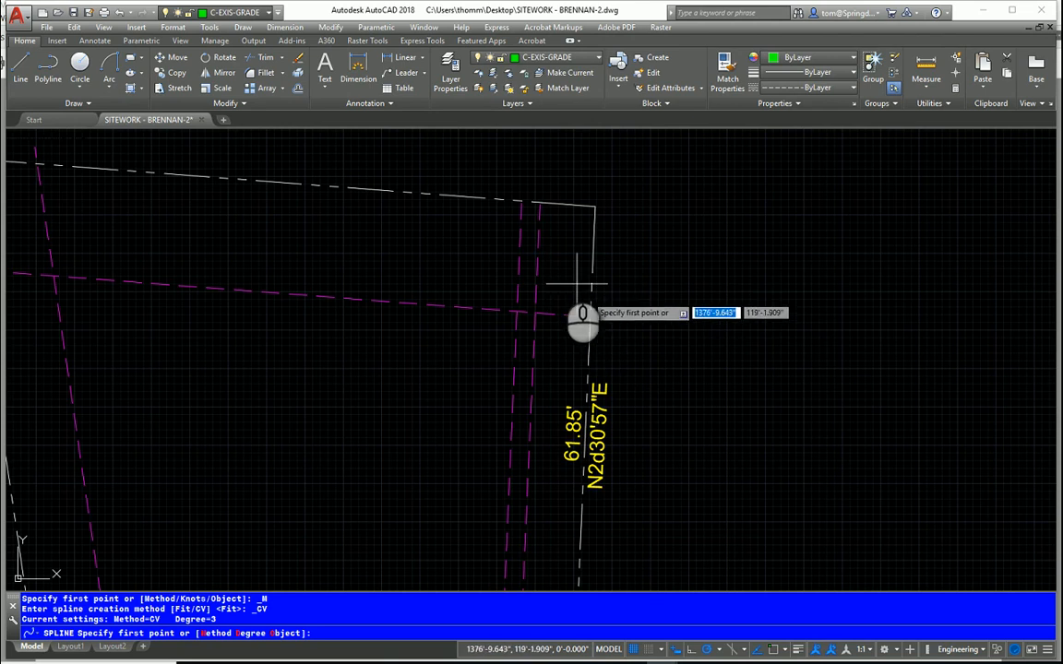
pyautogui.click(594, 220)
pyautogui.click(528, 230)
pyautogui.click(458, 219)
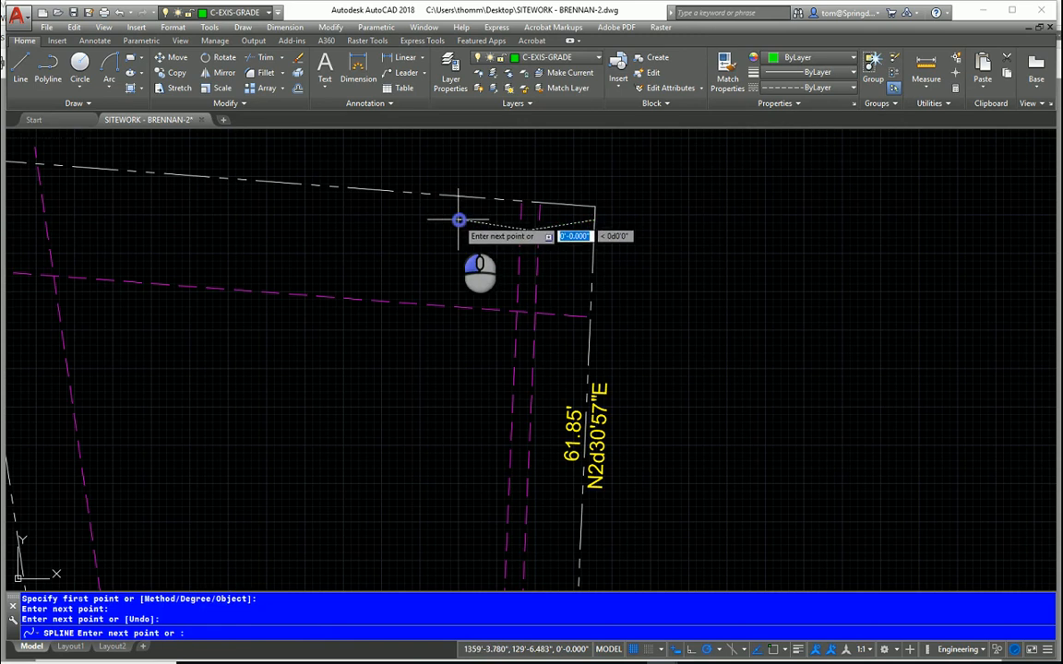
pyautogui.click(427, 200)
pyautogui.click(424, 192)
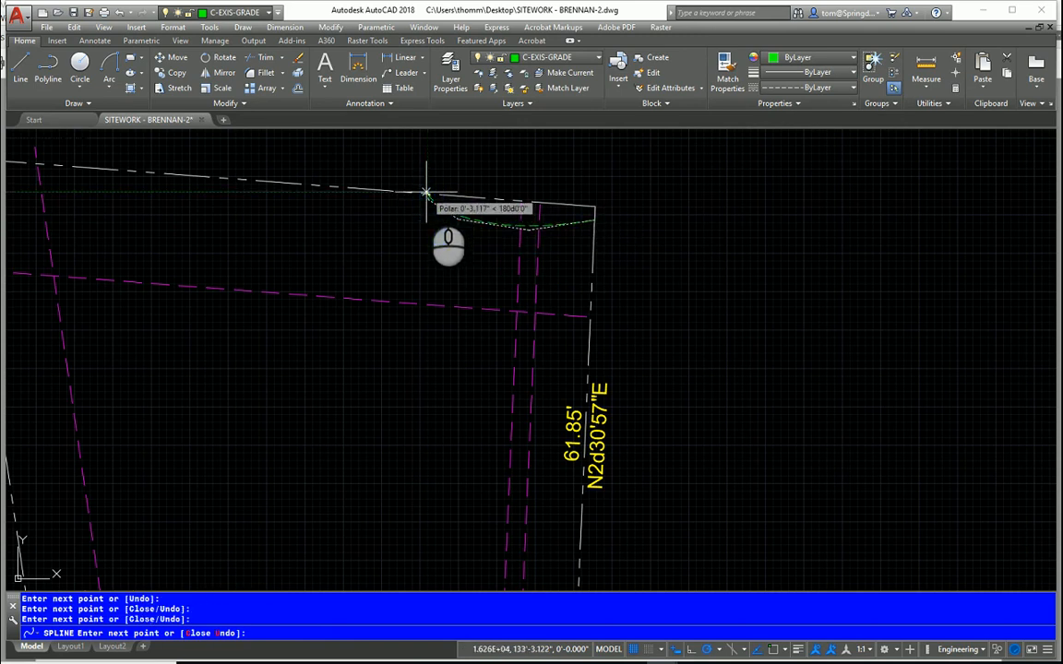
pyautogui.press('Return')
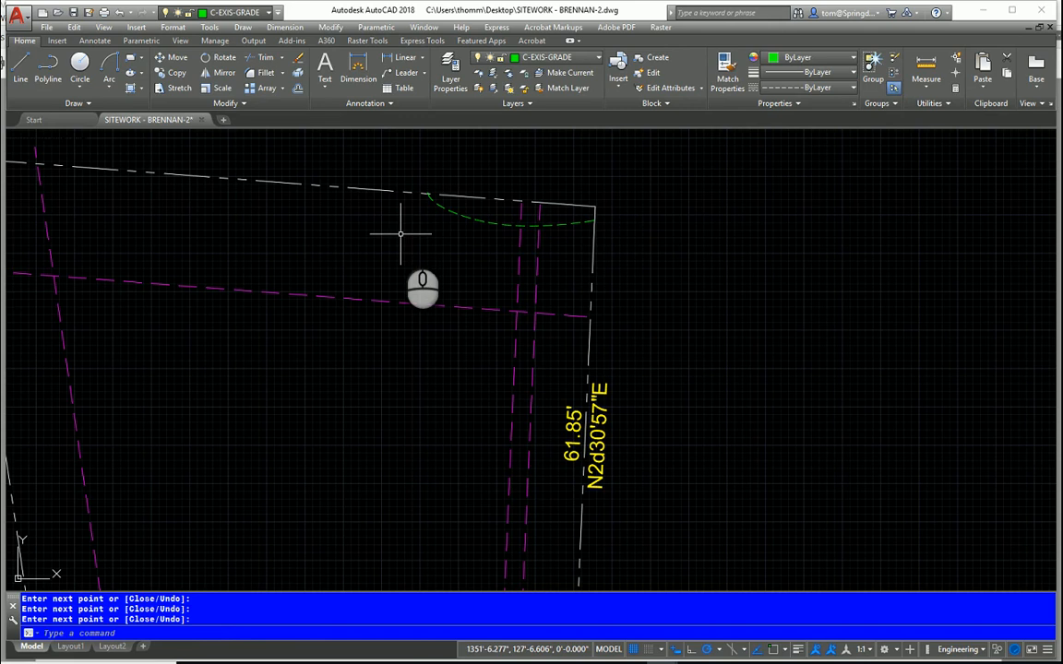
# Draw a second, larger spline contour around the first, from the east property line beside the rear setback to the north property line.
pyautogui.rightClick(399, 232)
pyautogui.click(410, 241)
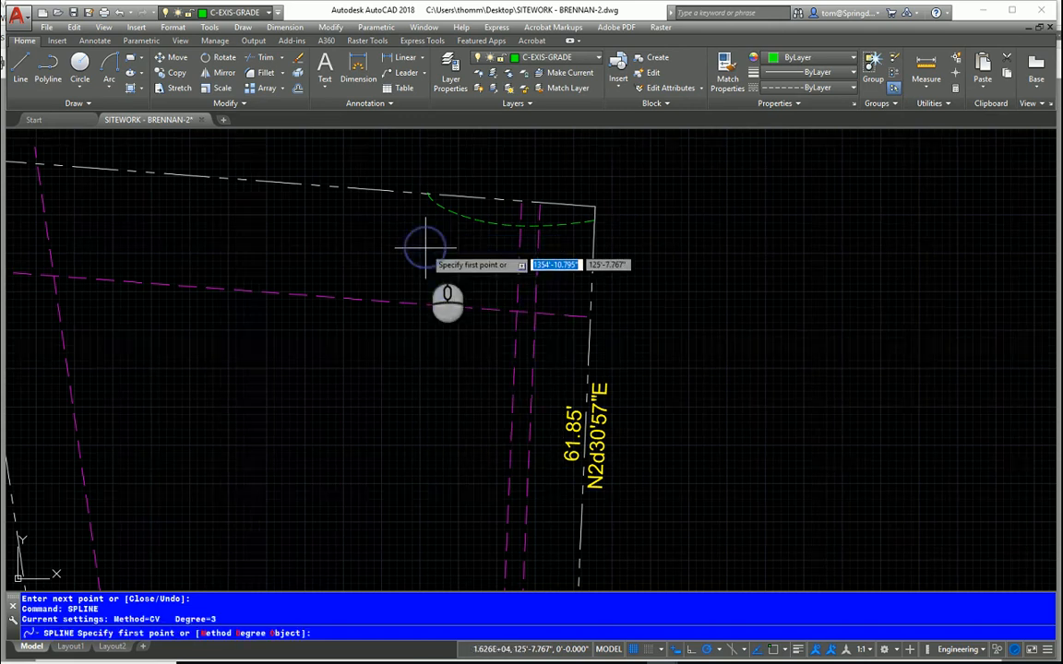
pyautogui.click(589, 334)
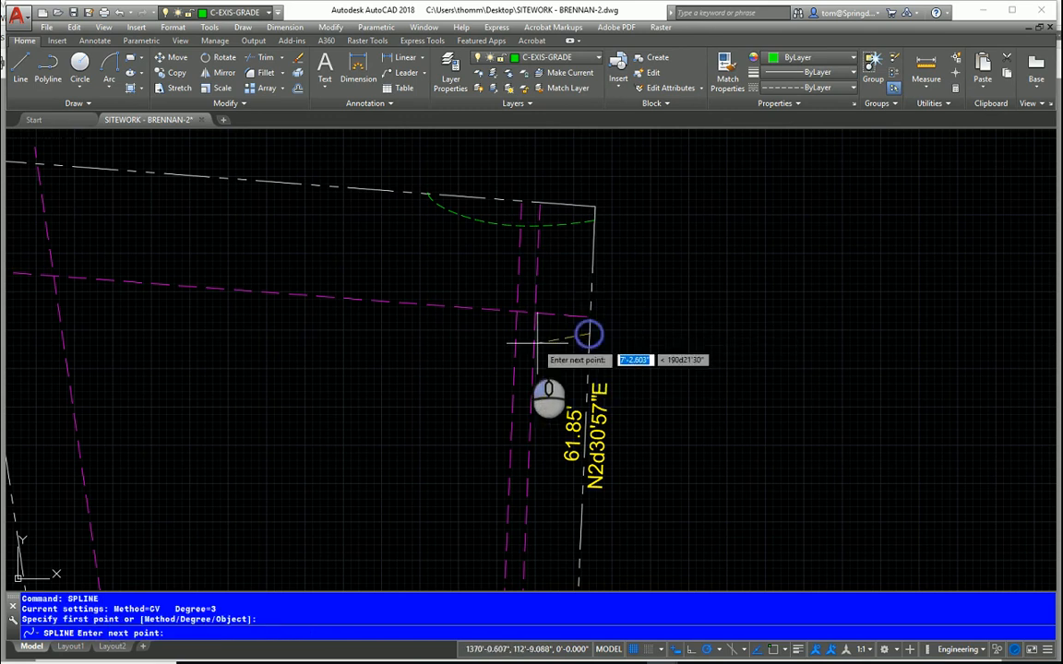
pyautogui.click(517, 348)
pyautogui.click(406, 344)
pyautogui.click(351, 317)
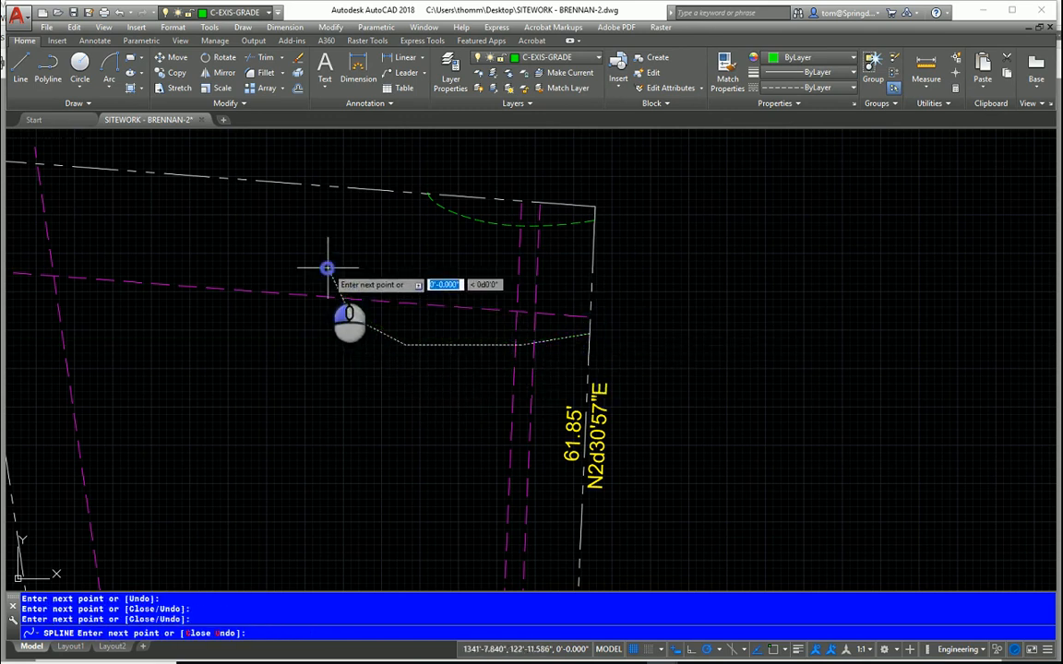
pyautogui.click(323, 242)
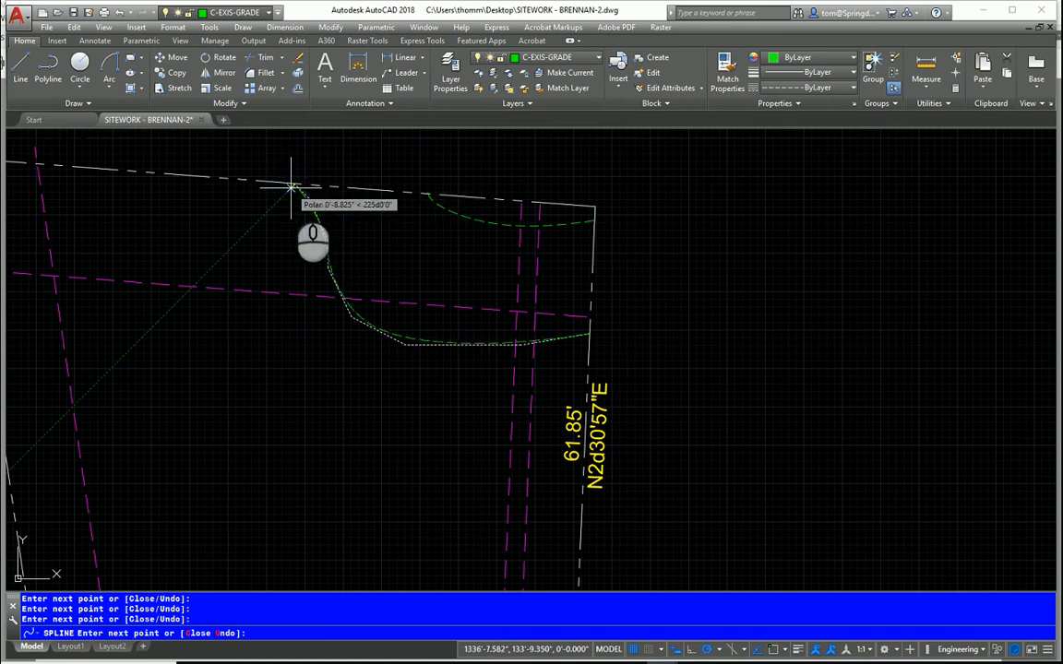
pyautogui.click(291, 185)
pyautogui.press('Return')
# Draw a third spline contour from the east property line at the 61.85' label across the lot to the west property line, just below the northwest corner.
pyautogui.scroll(-2, 288, 353)
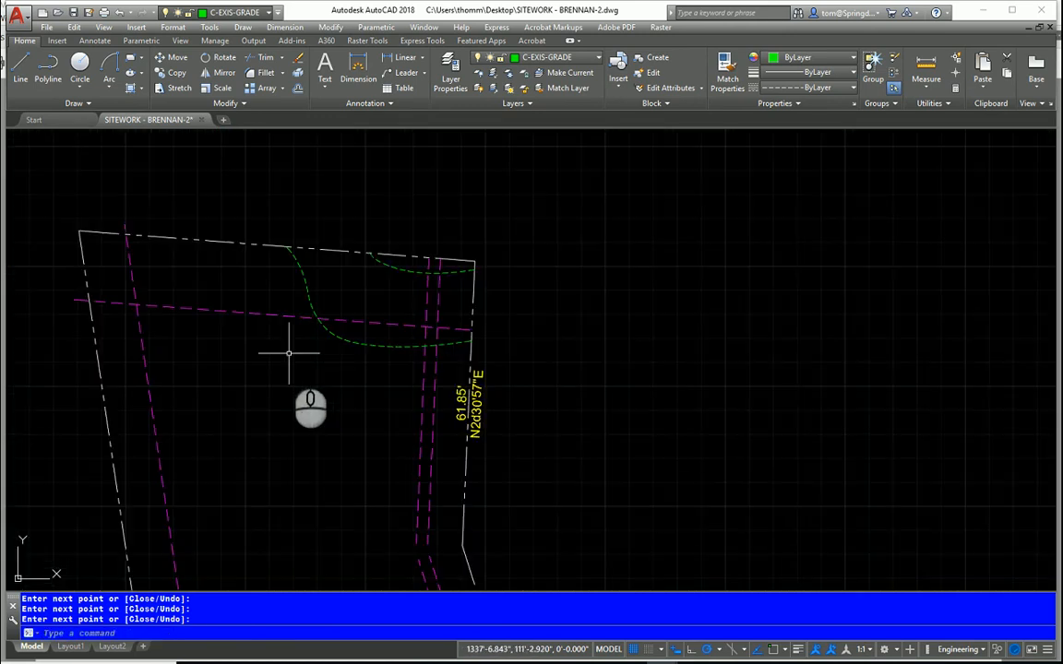
pyautogui.moveTo(289, 353); pyautogui.dragTo(296, 287, button='middle')
pyautogui.rightClick(290, 286)
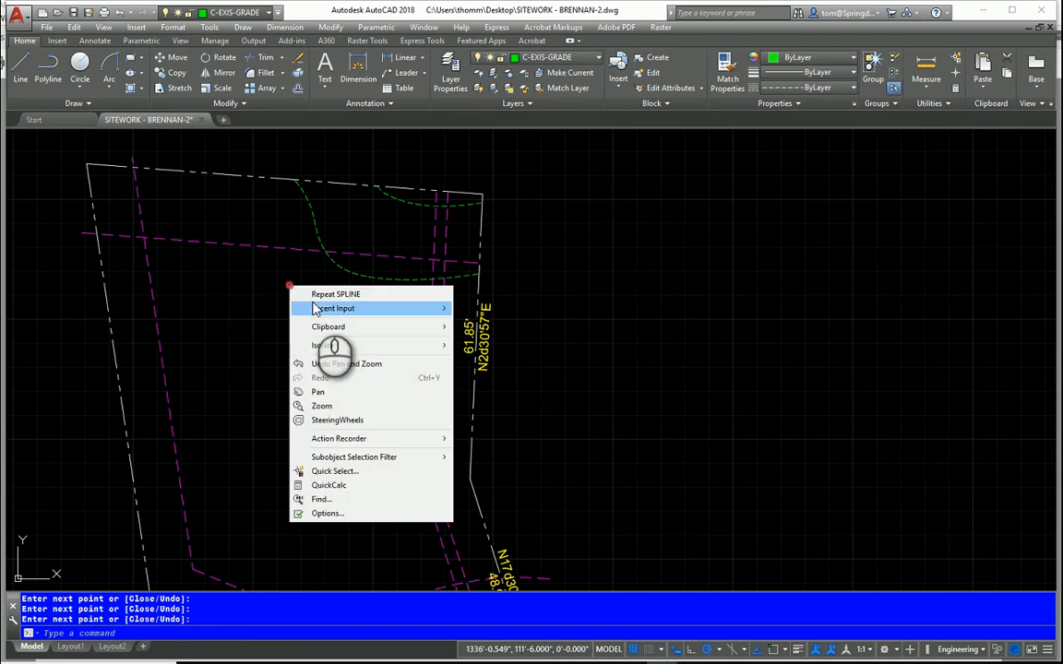
pyautogui.click(318, 295)
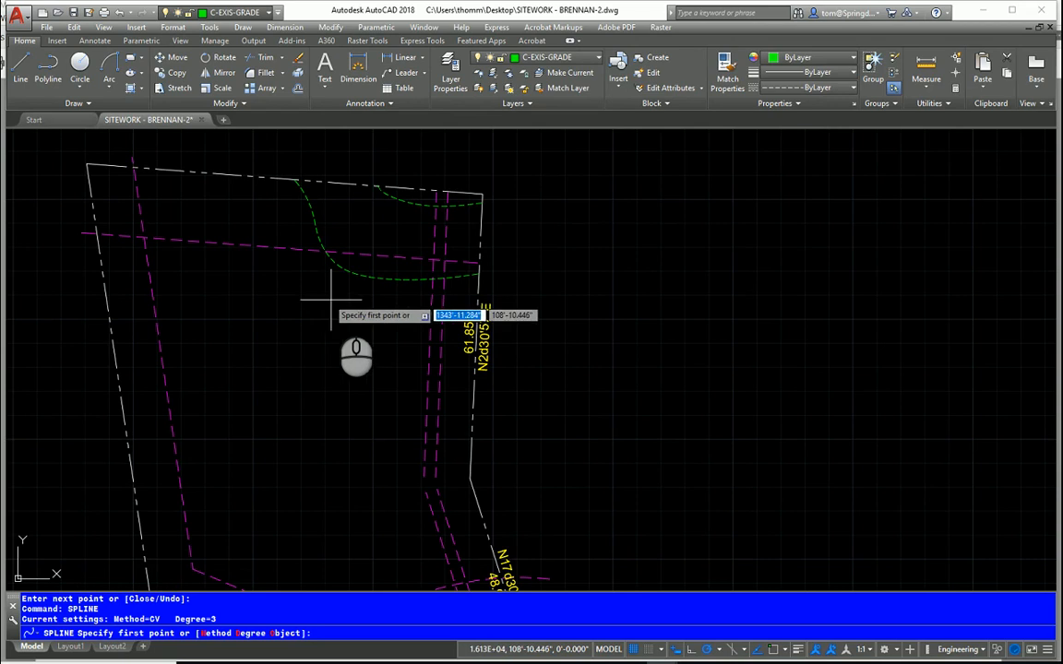
pyautogui.click(477, 327)
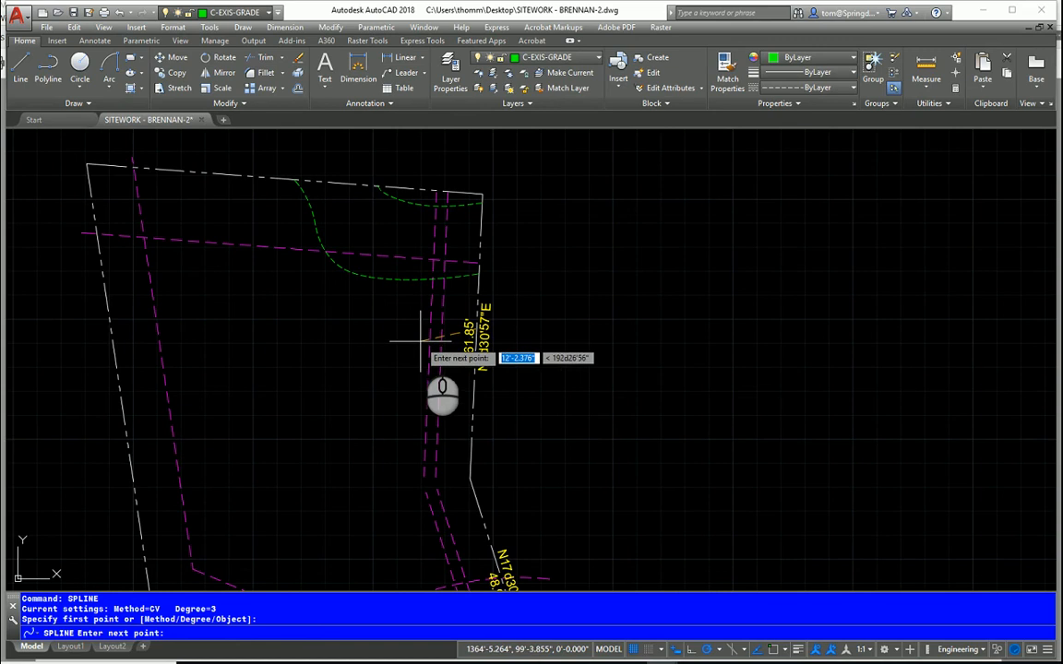
pyautogui.click(415, 339)
pyautogui.click(340, 317)
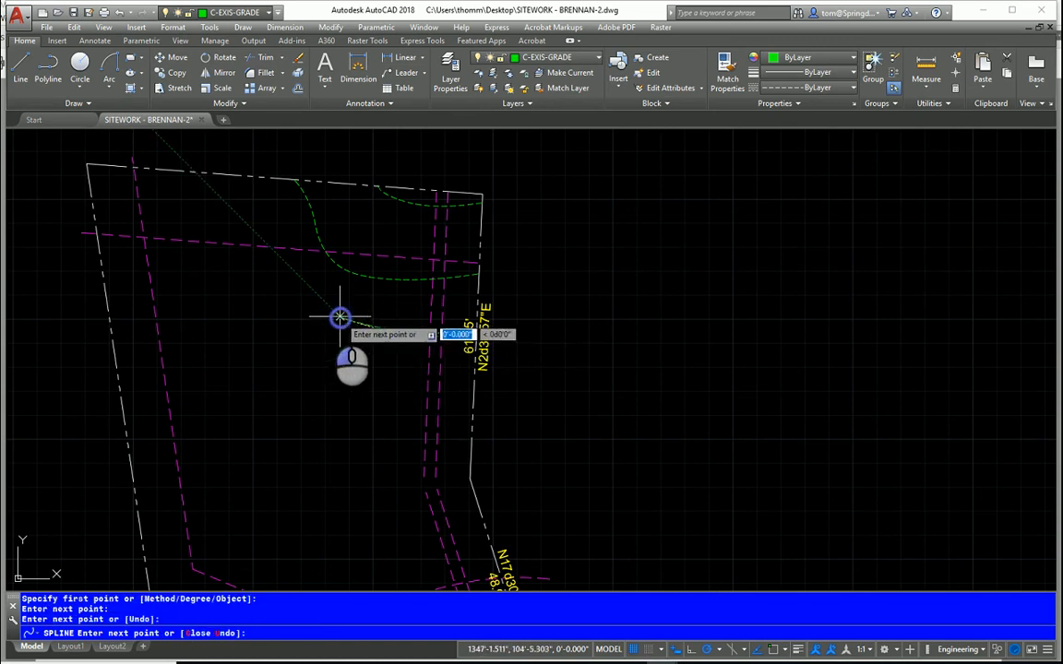
pyautogui.click(292, 300)
pyautogui.click(245, 297)
pyautogui.click(205, 259)
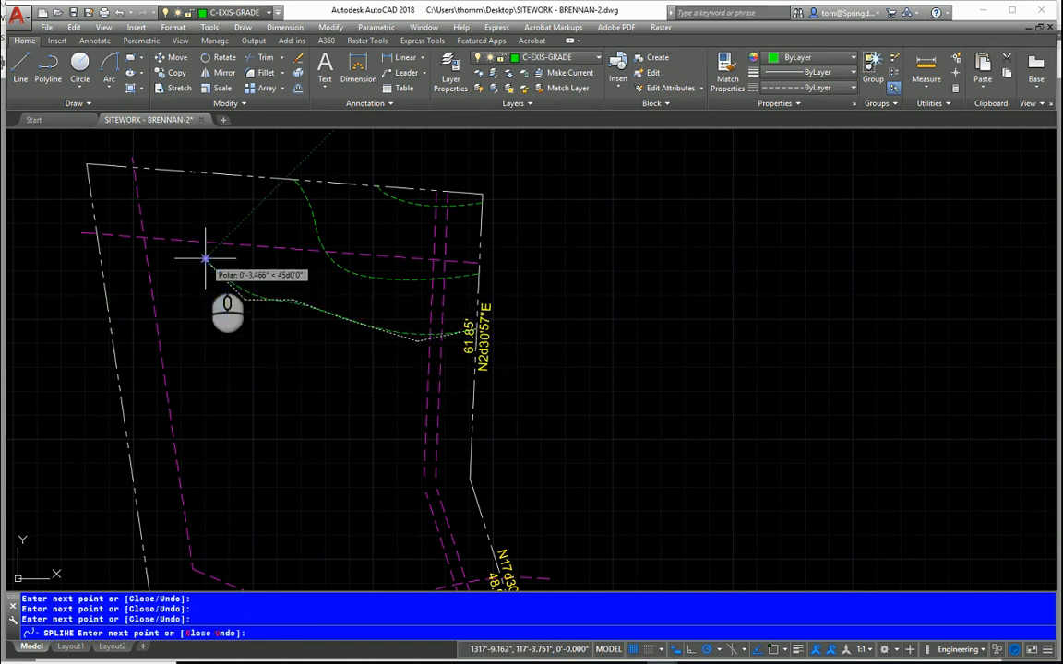
pyautogui.click(143, 210)
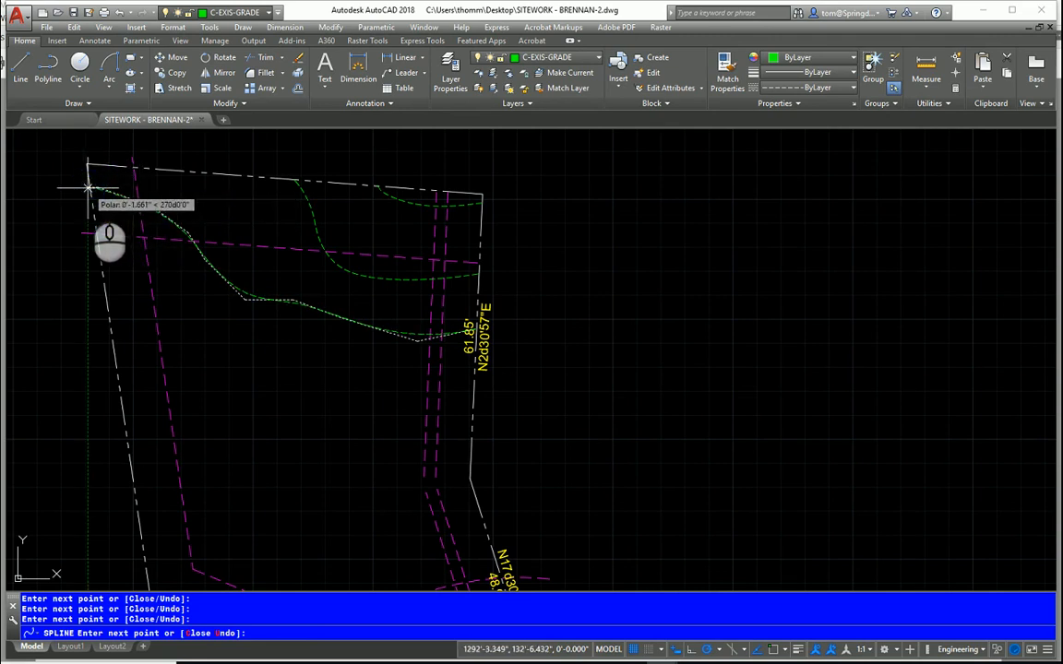
pyautogui.press('Return')
# Draw a fourth spline contour below the third, from the east property line south of its bearing label to the west property line.
pyautogui.press('Return')
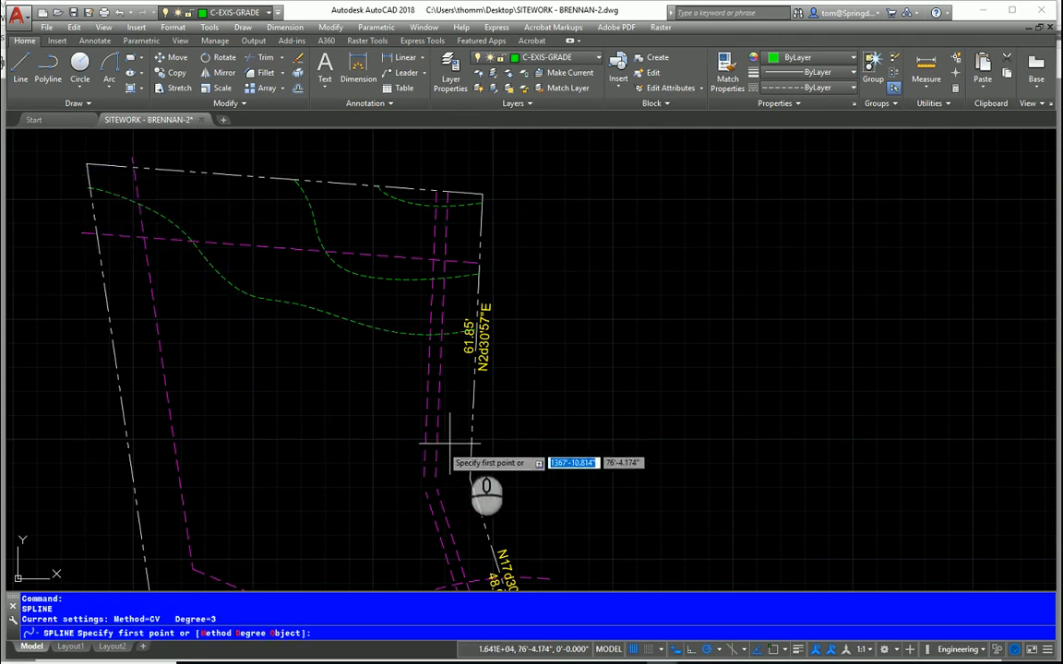
pyautogui.click(473, 400)
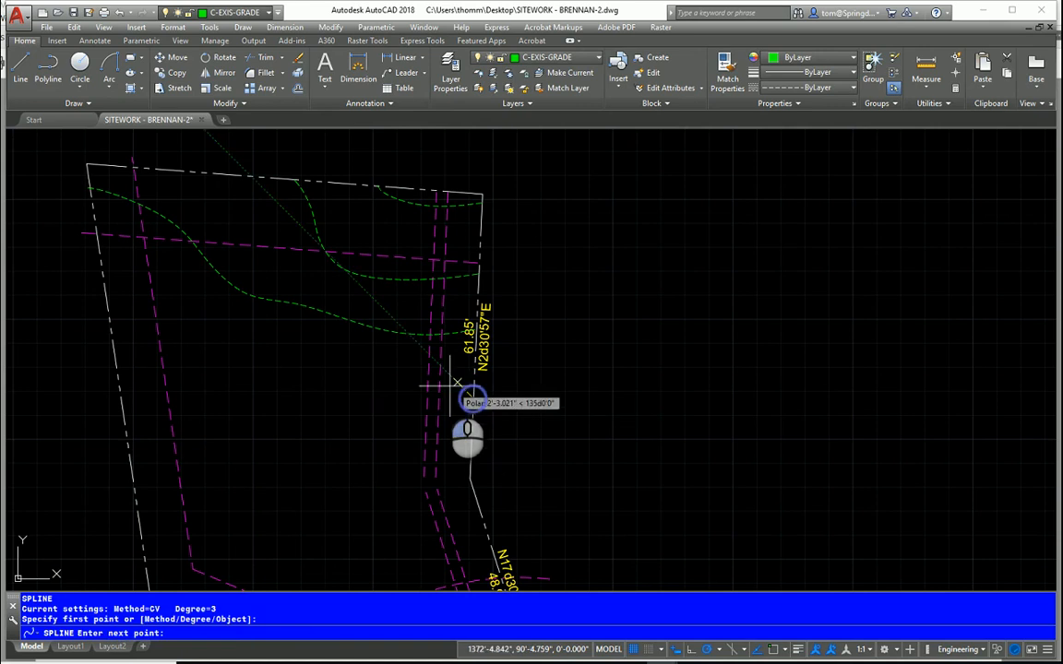
pyautogui.click(358, 376)
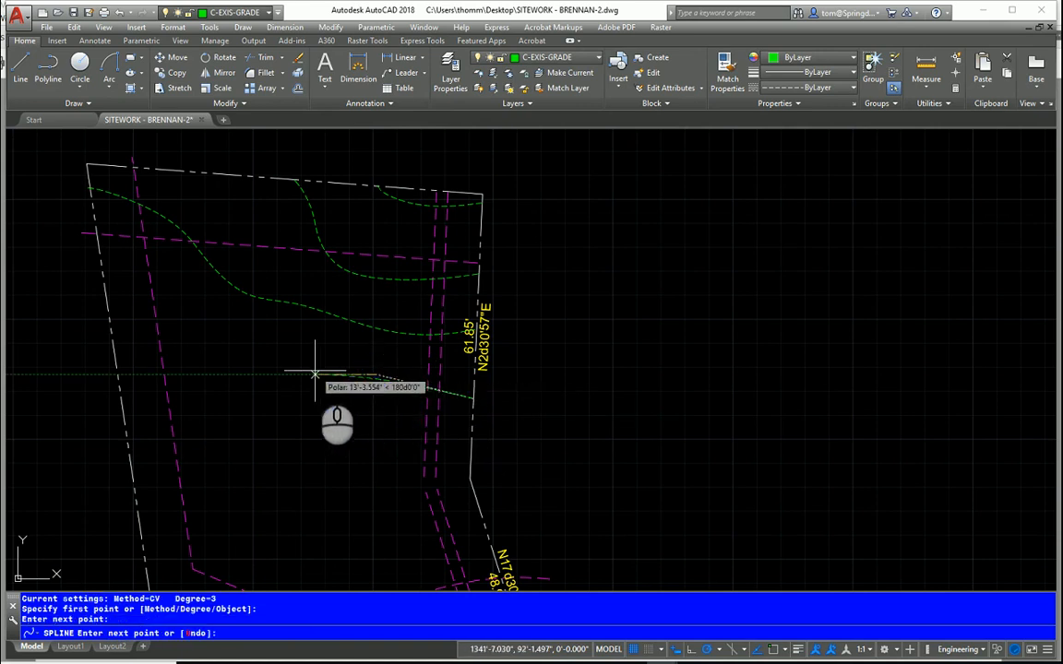
pyautogui.click(268, 373)
pyautogui.click(229, 367)
pyautogui.click(214, 360)
pyautogui.click(211, 349)
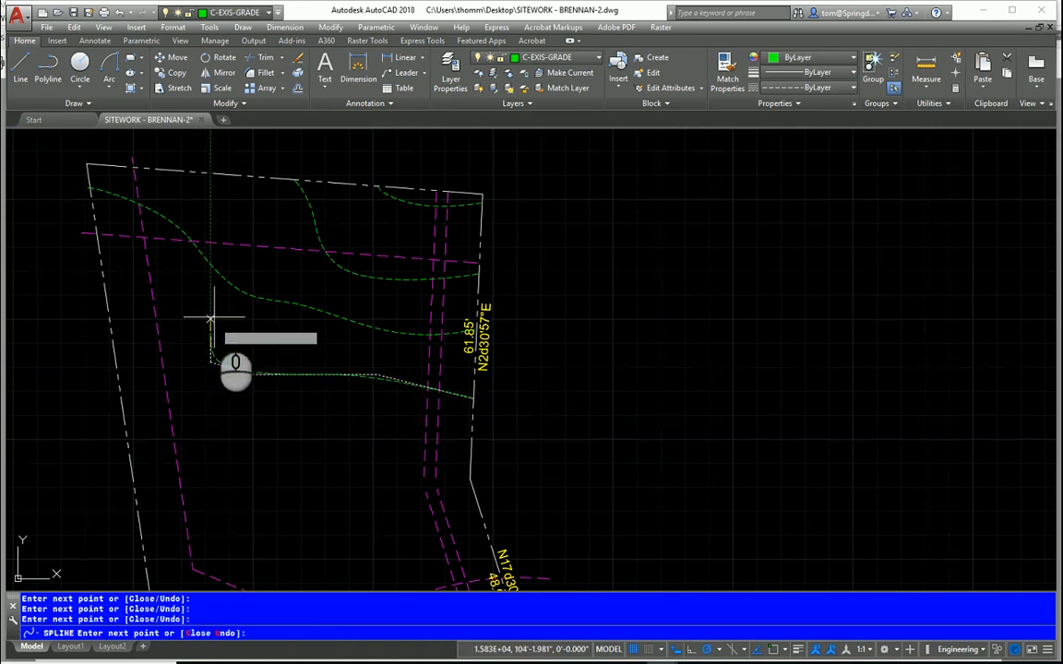
pyautogui.click(189, 316)
pyautogui.click(128, 299)
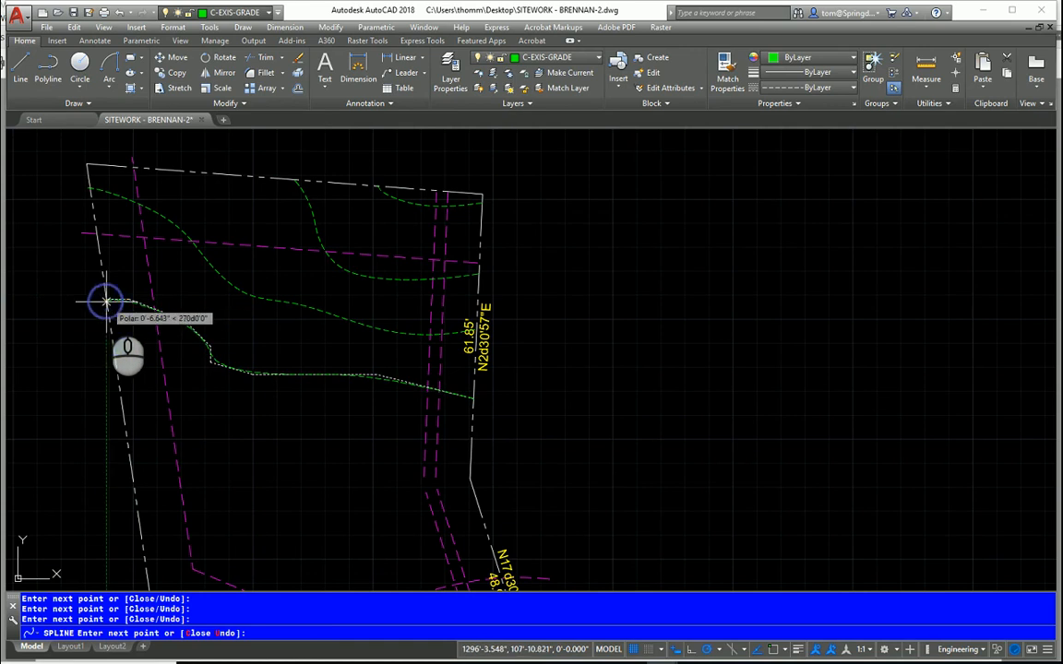
pyautogui.press('Return')
# Draw a fifth spline contour from the bend between the two east property lines to about the middle of the west property line.
pyautogui.scroll(-2, 369, 410)
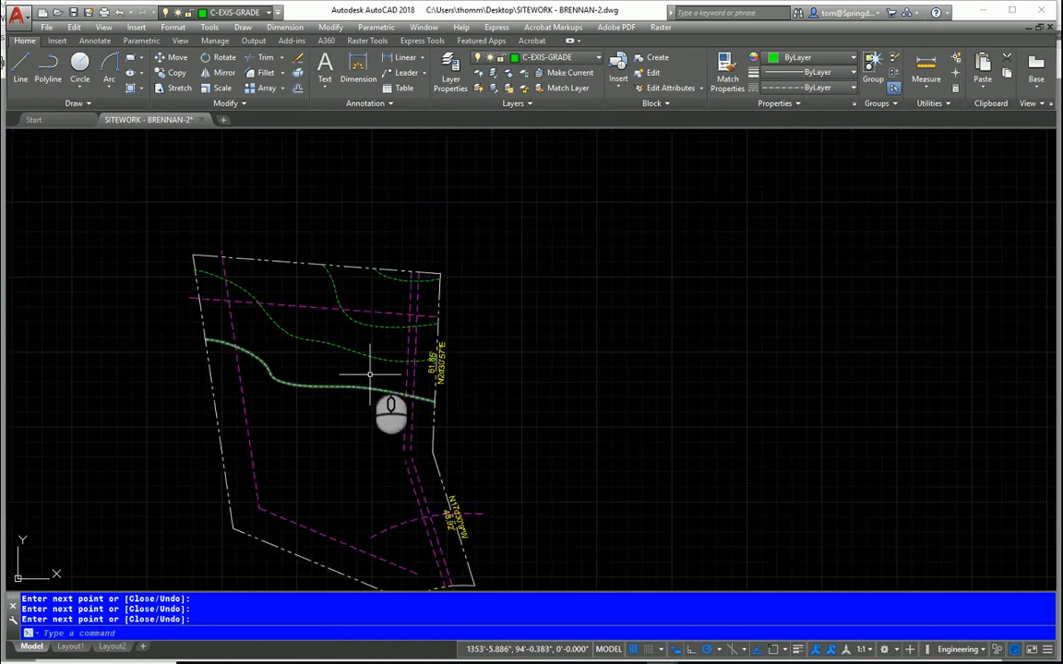
pyautogui.moveTo(327, 320); pyautogui.dragTo(342, 288, button='middle')
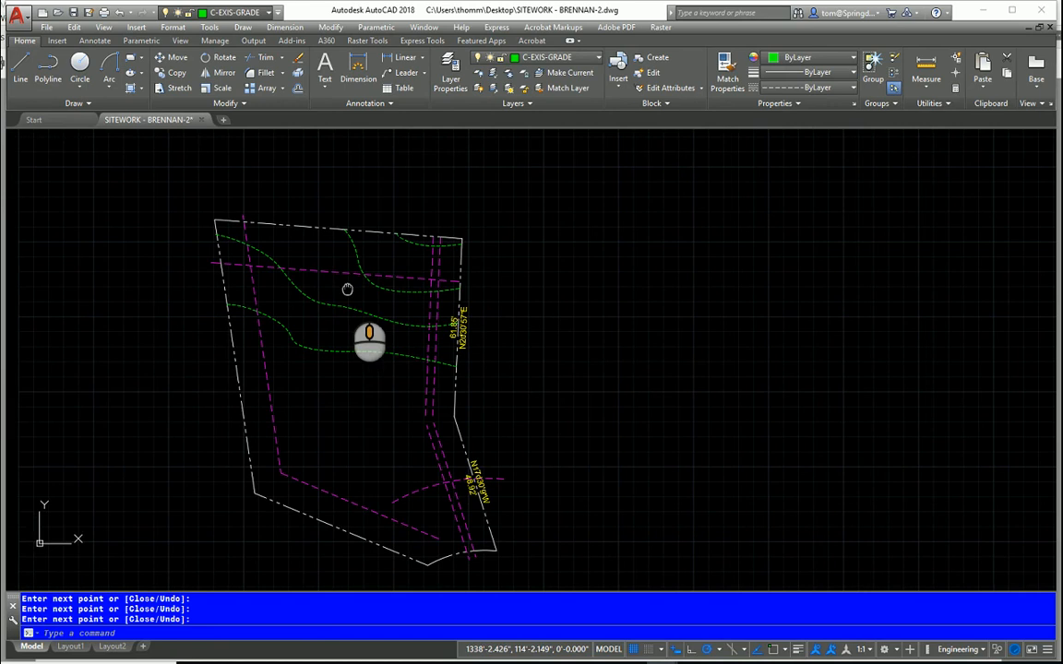
pyautogui.rightClick(526, 335)
pyautogui.click(537, 345)
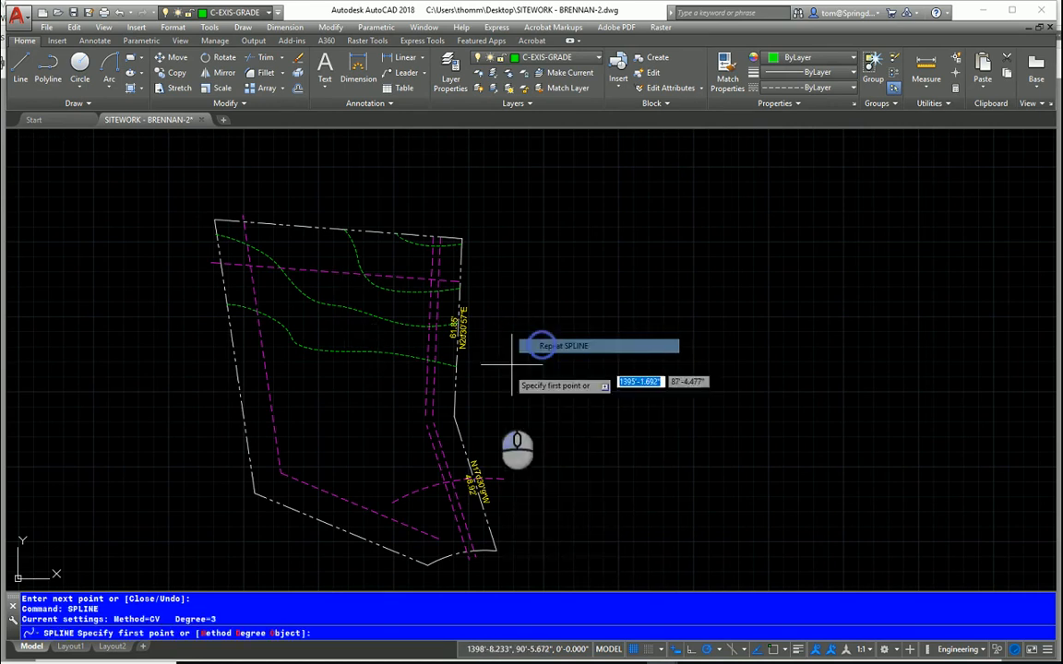
pyautogui.click(453, 421)
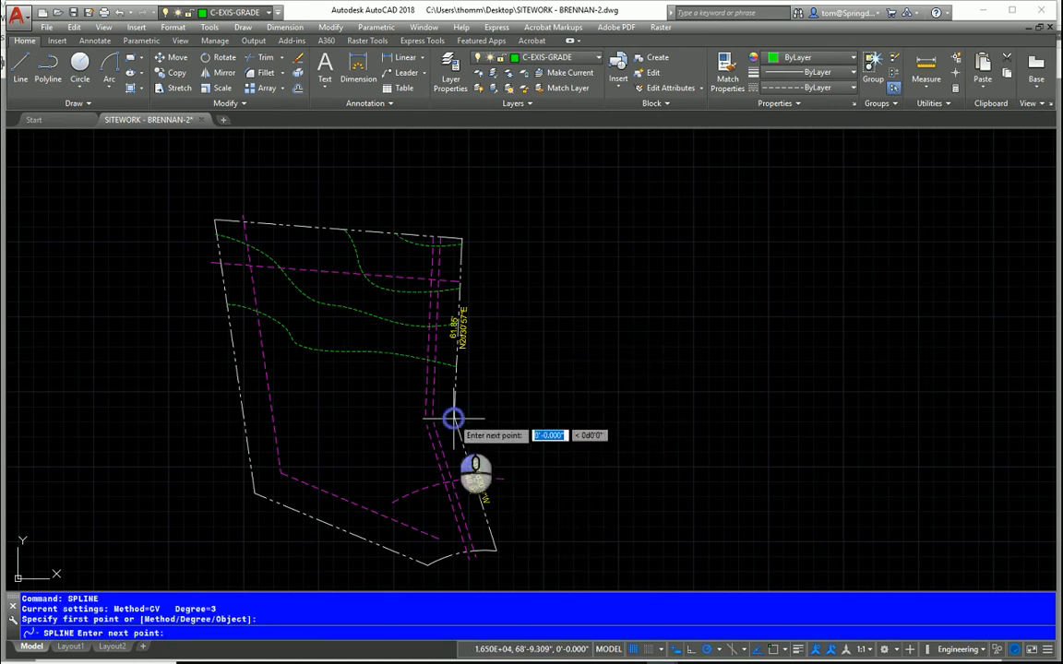
pyautogui.click(406, 417)
pyautogui.click(380, 406)
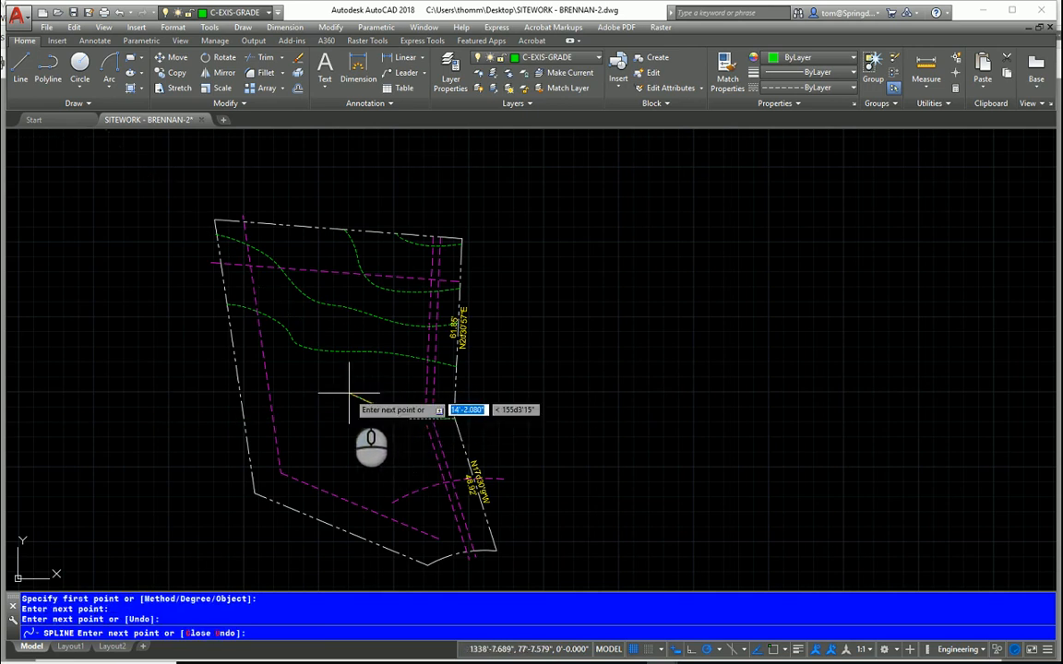
pyautogui.click(334, 393)
pyautogui.click(295, 384)
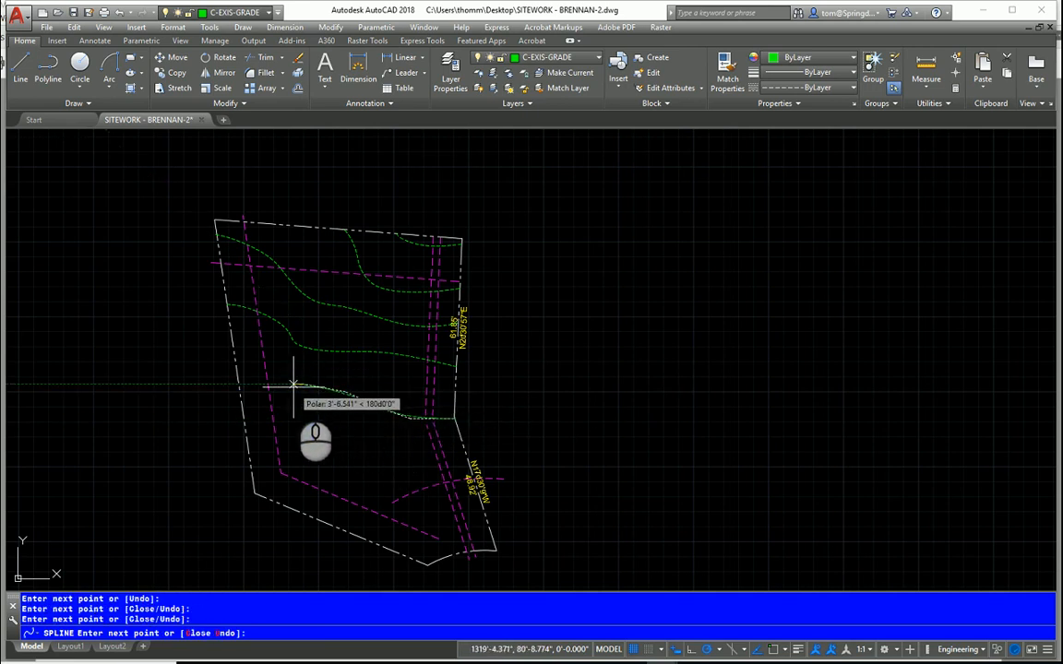
pyautogui.click(285, 385)
pyautogui.click(266, 378)
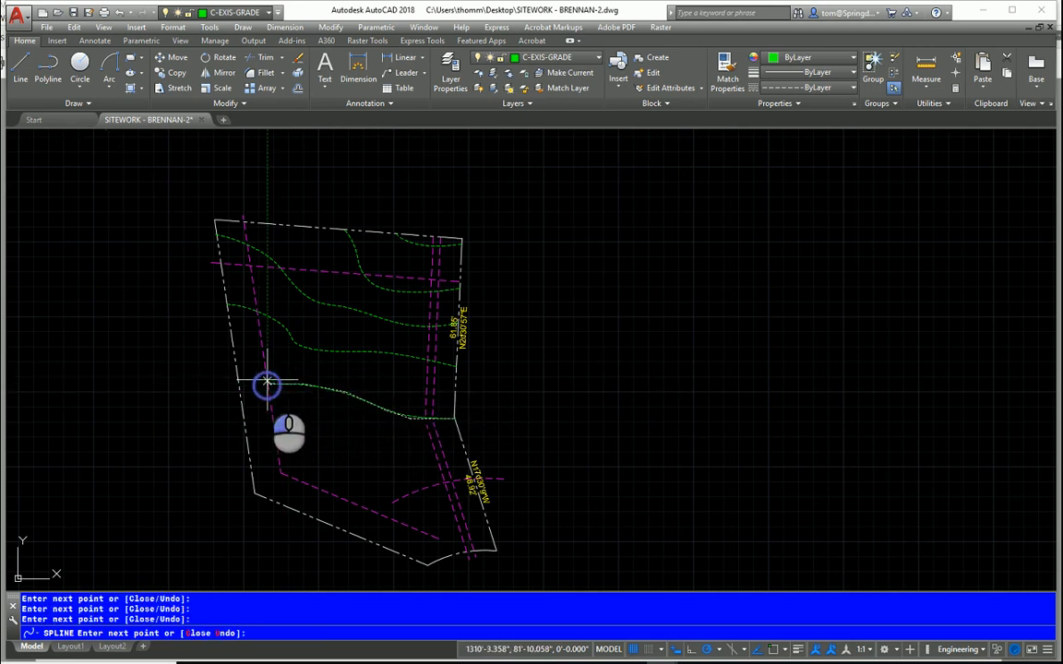
pyautogui.click(257, 366)
pyautogui.click(237, 361)
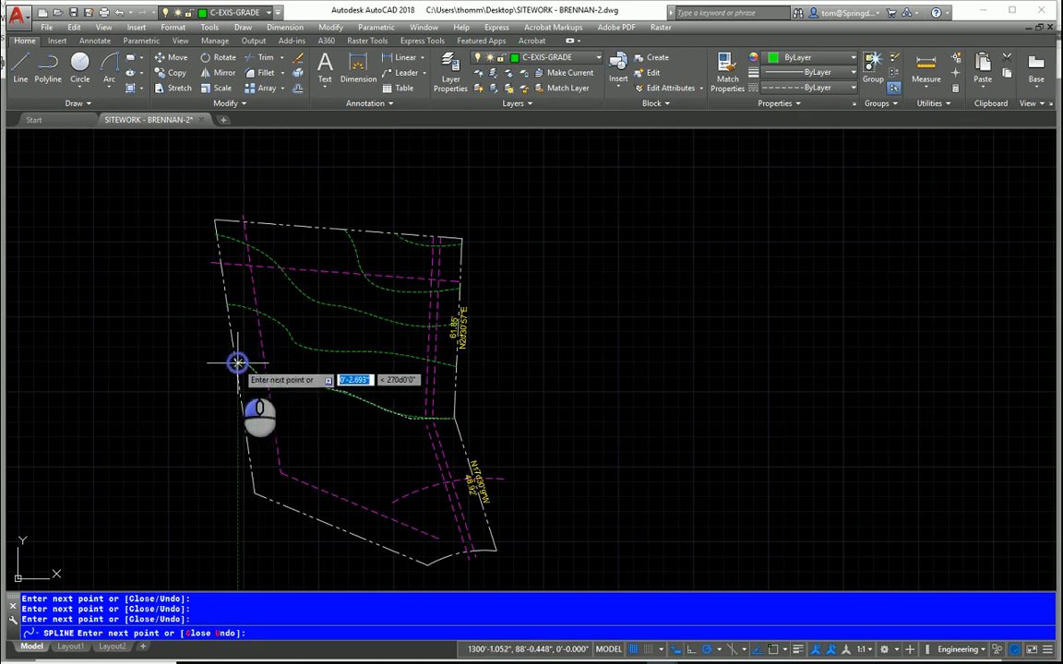
pyautogui.press('Return')
# Draw a sixth spline contour from the N17d30'9"W property line beside its label, arching to the west property line above the southwest corner.
pyautogui.press('Return')
pyautogui.scroll(-2, 237, 362)
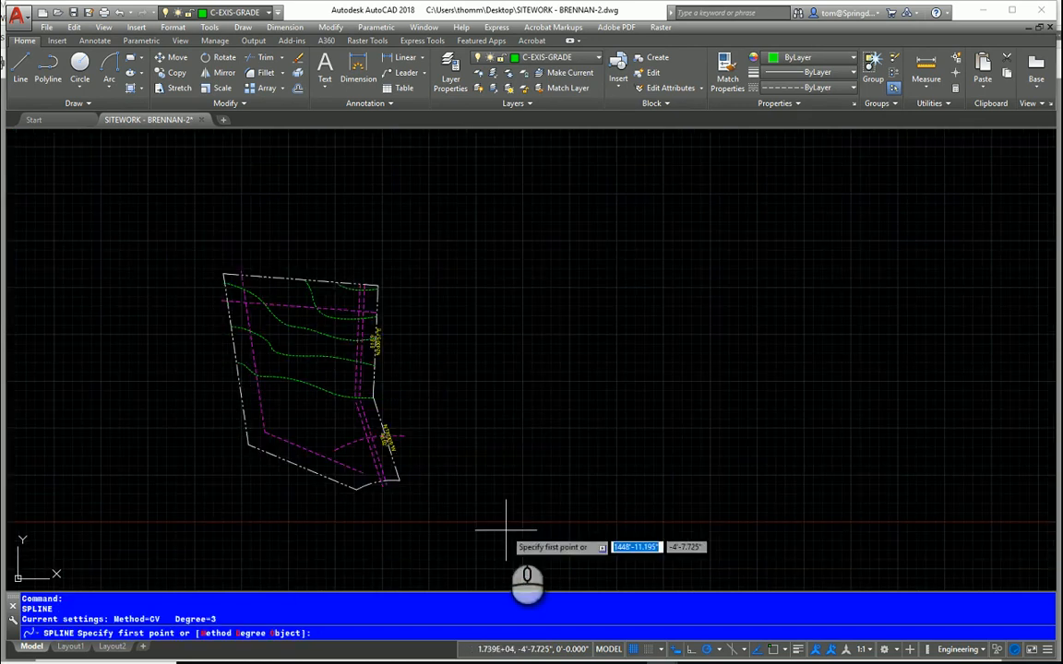
pyautogui.scroll(2, 414, 431)
pyautogui.moveTo(379, 419); pyautogui.dragTo(518, 372, button='middle')
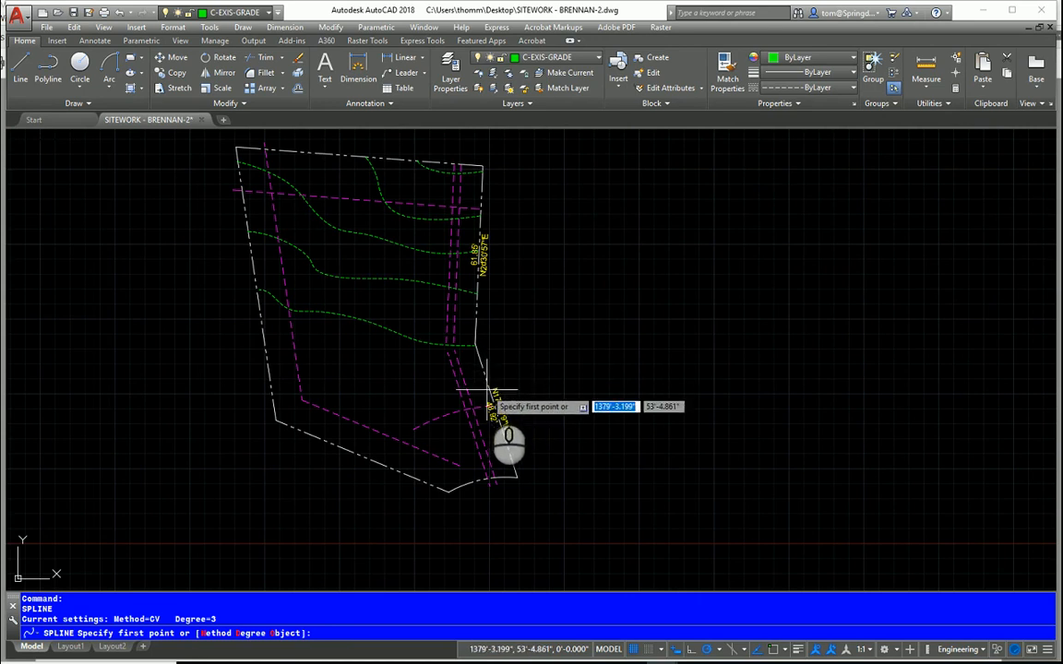
pyautogui.click(487, 391)
pyautogui.click(403, 380)
pyautogui.click(383, 369)
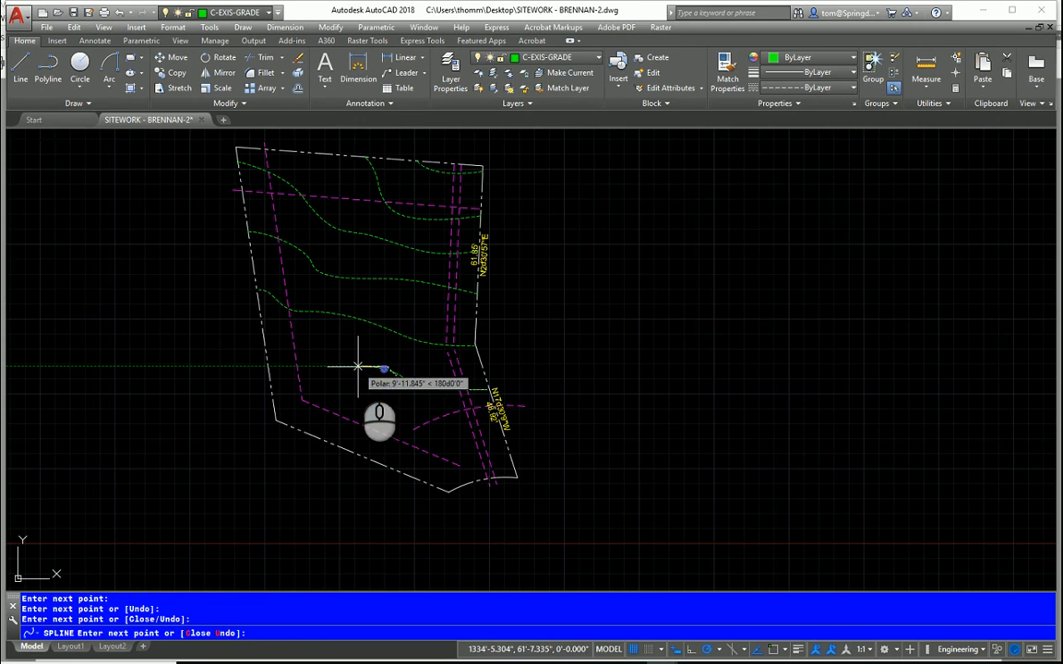
pyautogui.click(358, 364)
pyautogui.click(323, 354)
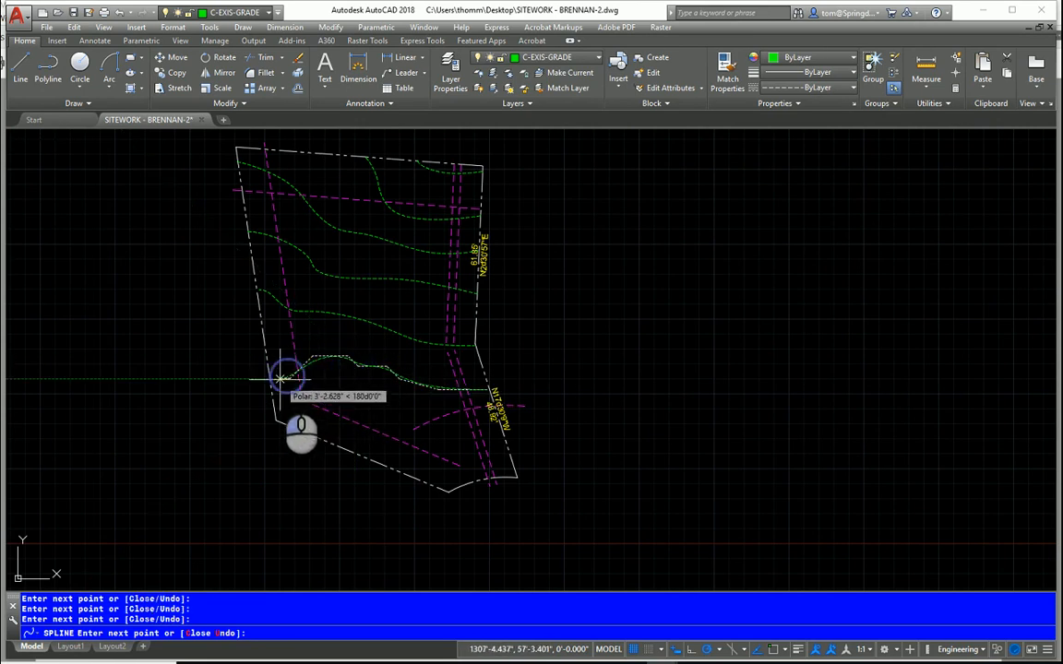
pyautogui.click(271, 378)
pyautogui.press('Return')
# Draw a seventh spline contour from the middle of the N17d30'9"W property line to the southwest property line, near its west corner.
pyautogui.press('Return')
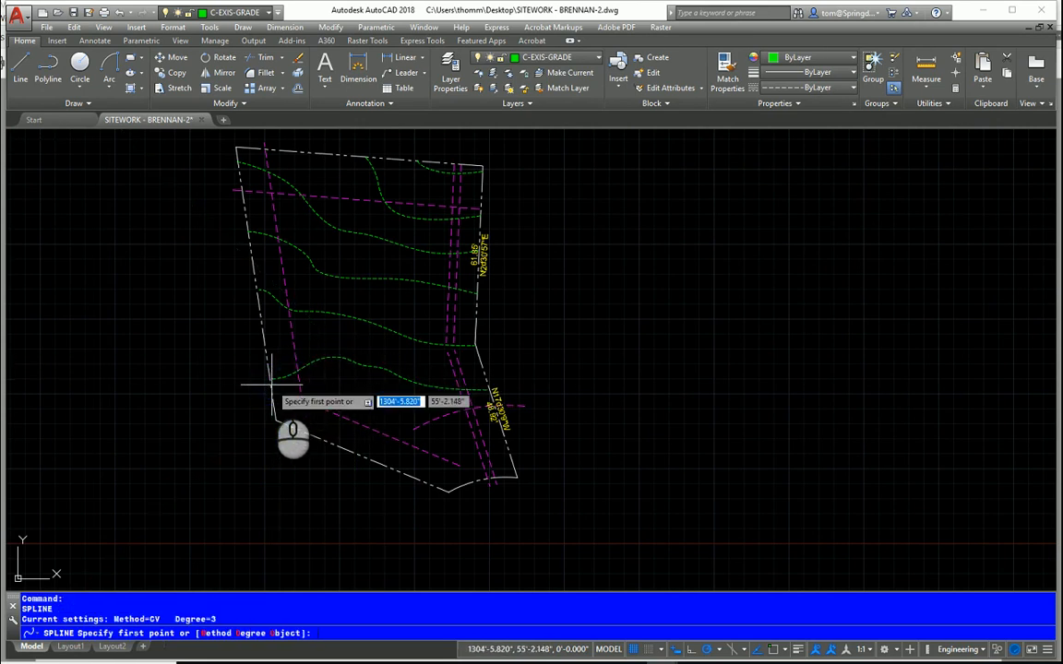
pyautogui.rightClick(593, 363)
pyautogui.click(608, 369)
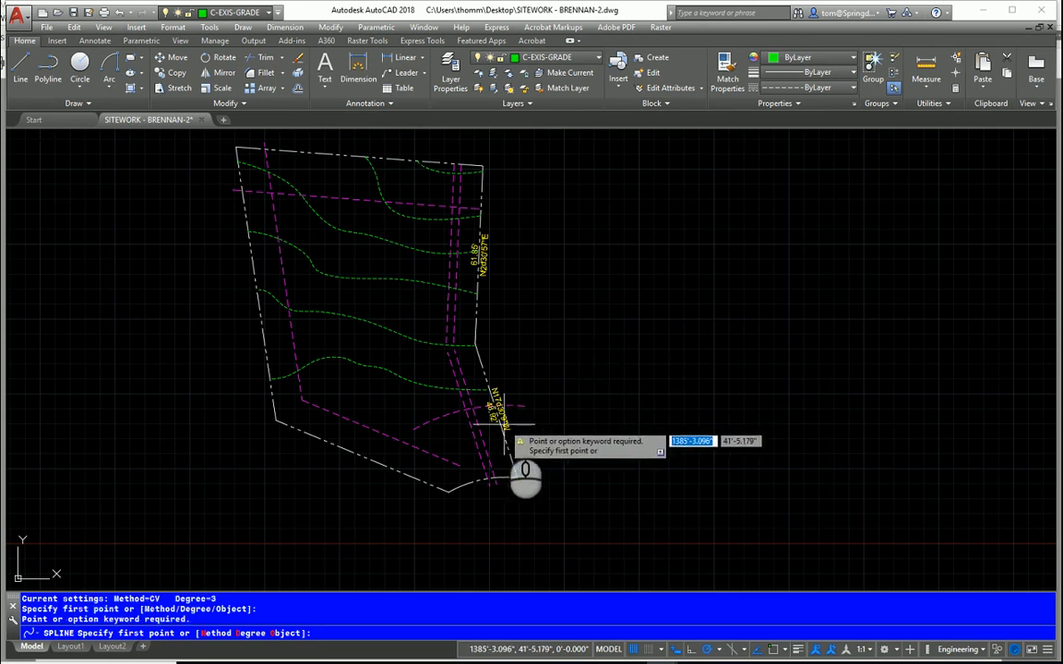
pyautogui.click(504, 425)
pyautogui.click(450, 422)
pyautogui.click(430, 407)
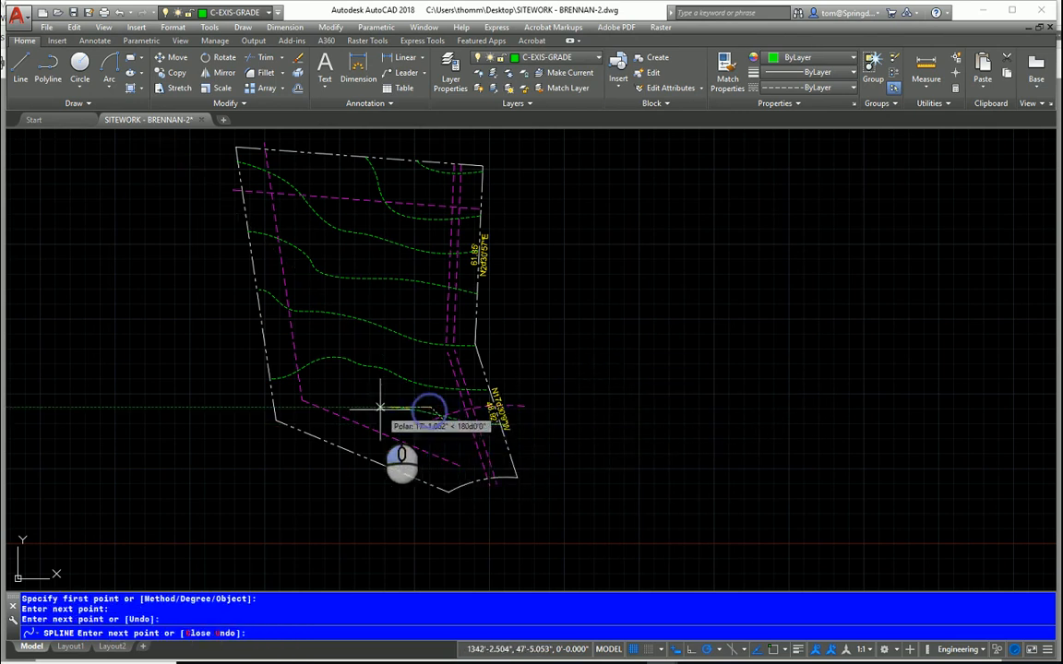
pyautogui.click(380, 408)
pyautogui.click(338, 399)
pyautogui.click(302, 407)
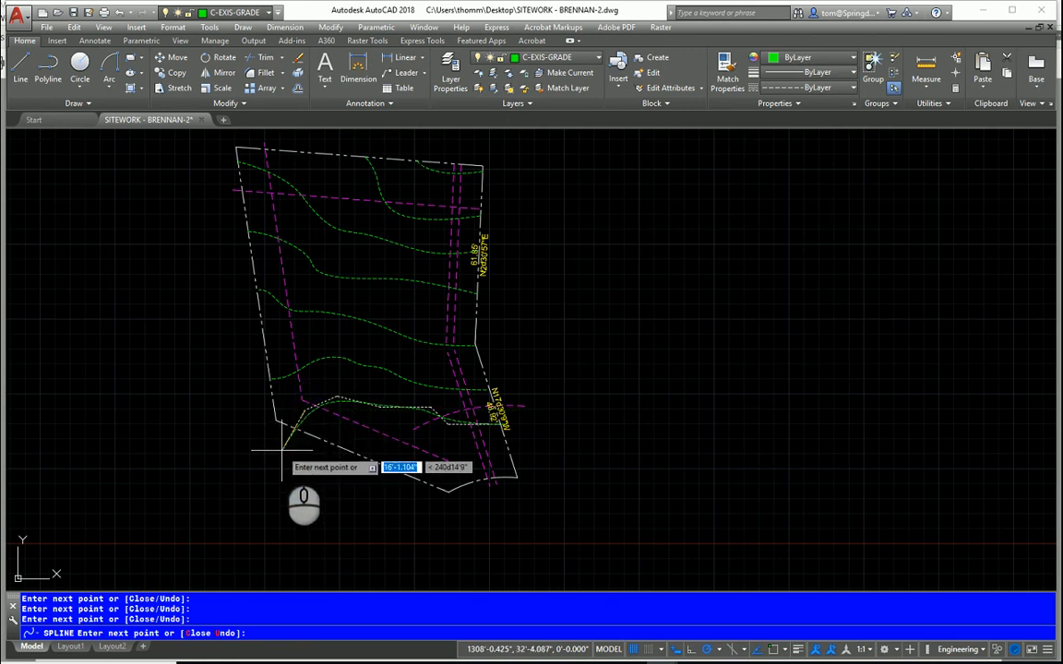
pyautogui.press('Return')
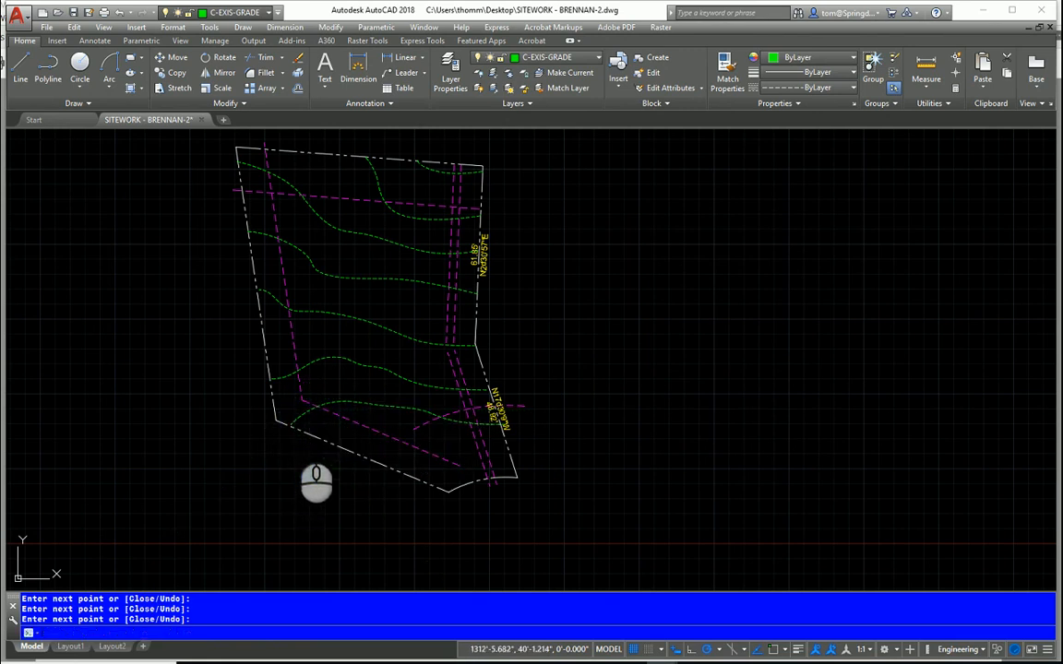
# Draw an eighth spline contour from the lower part of the N17d30'9"W property line to the southwest property line, below the seventh contour.
pyautogui.press('Return')
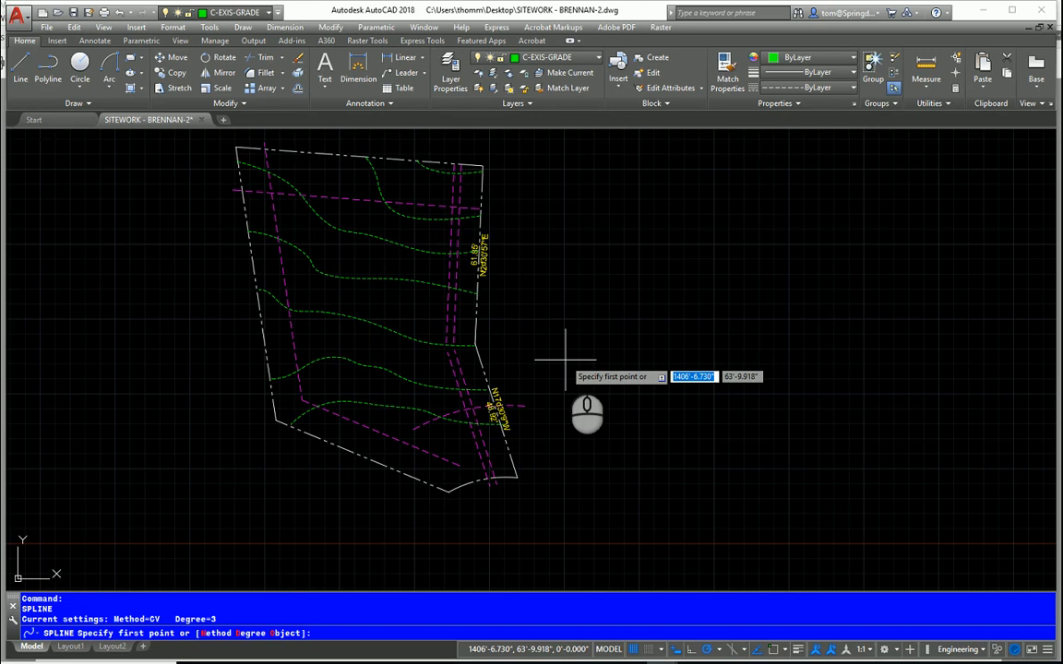
pyautogui.click(498, 441)
pyautogui.click(484, 433)
pyautogui.click(467, 437)
pyautogui.click(448, 442)
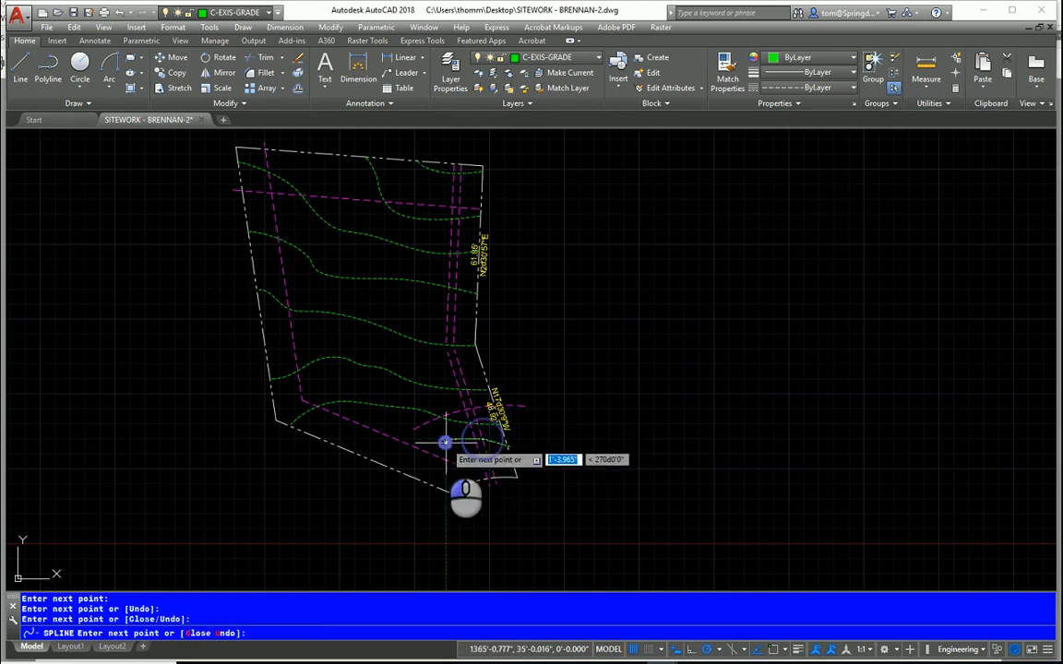
pyautogui.click(422, 441)
pyautogui.click(367, 439)
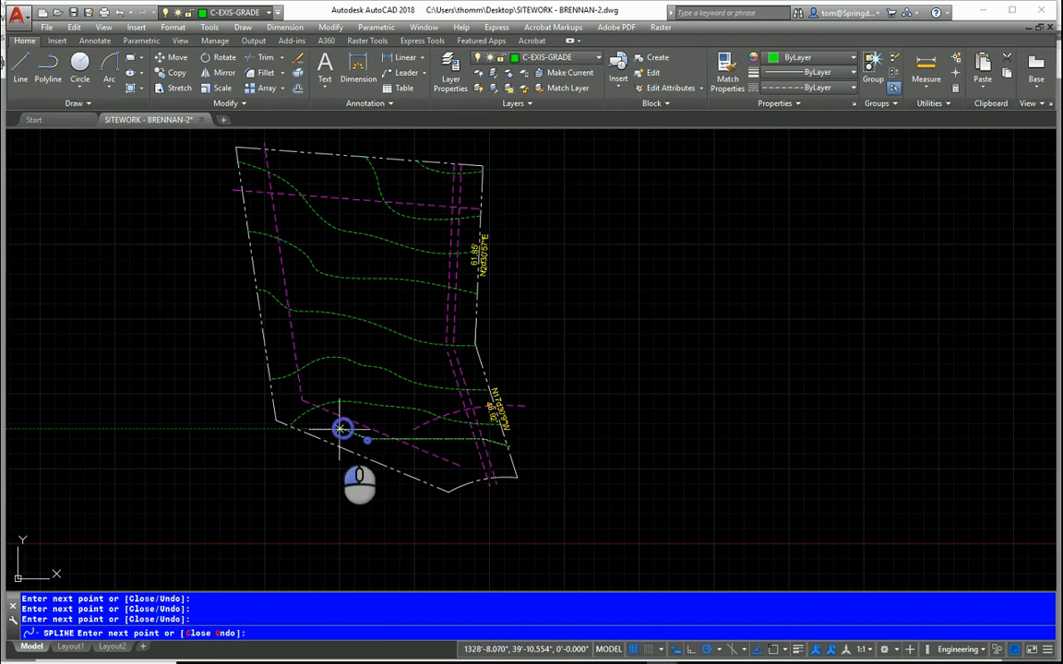
pyautogui.click(336, 429)
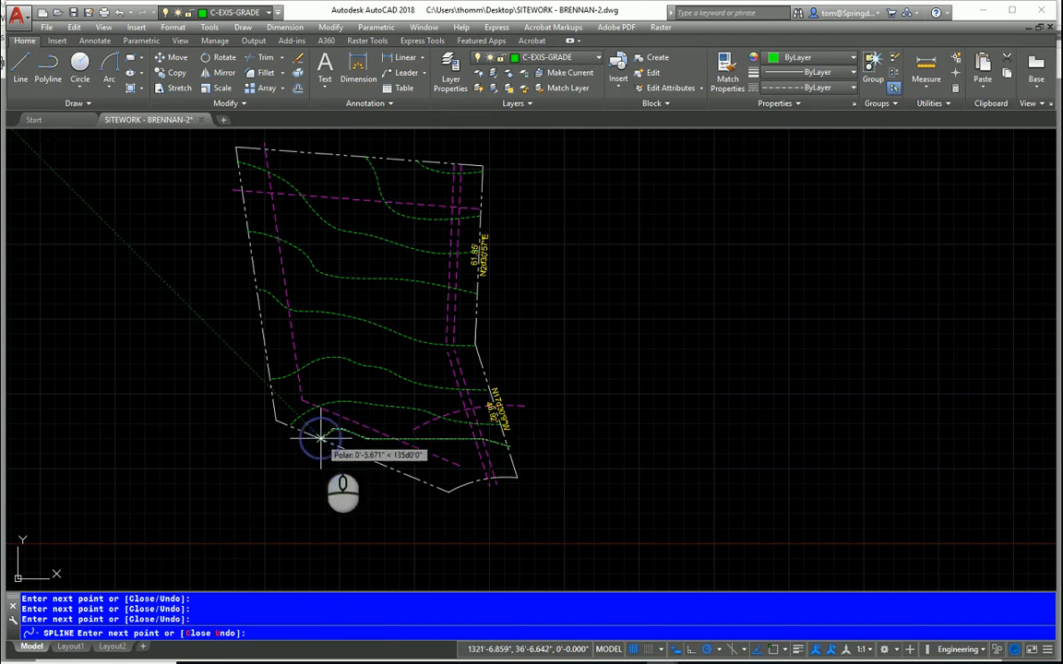
pyautogui.press('Return')
# Draw a ninth spline contour from the lot's southeast corner, arching to the southwest property line just above its south end.
pyautogui.press('Return')
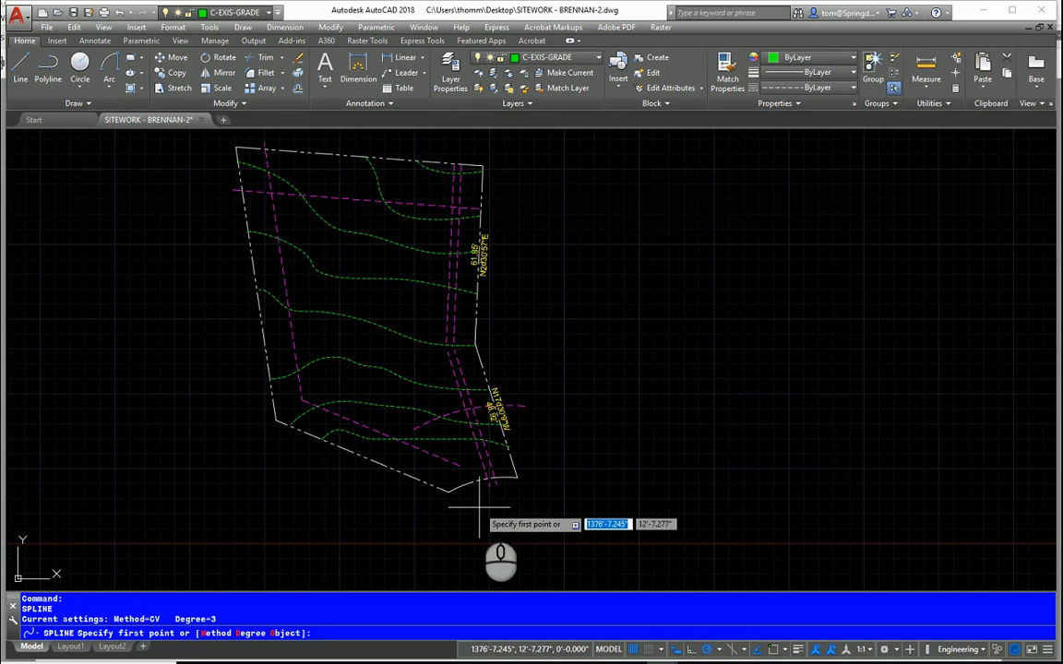
pyautogui.scroll(5, 461, 498)
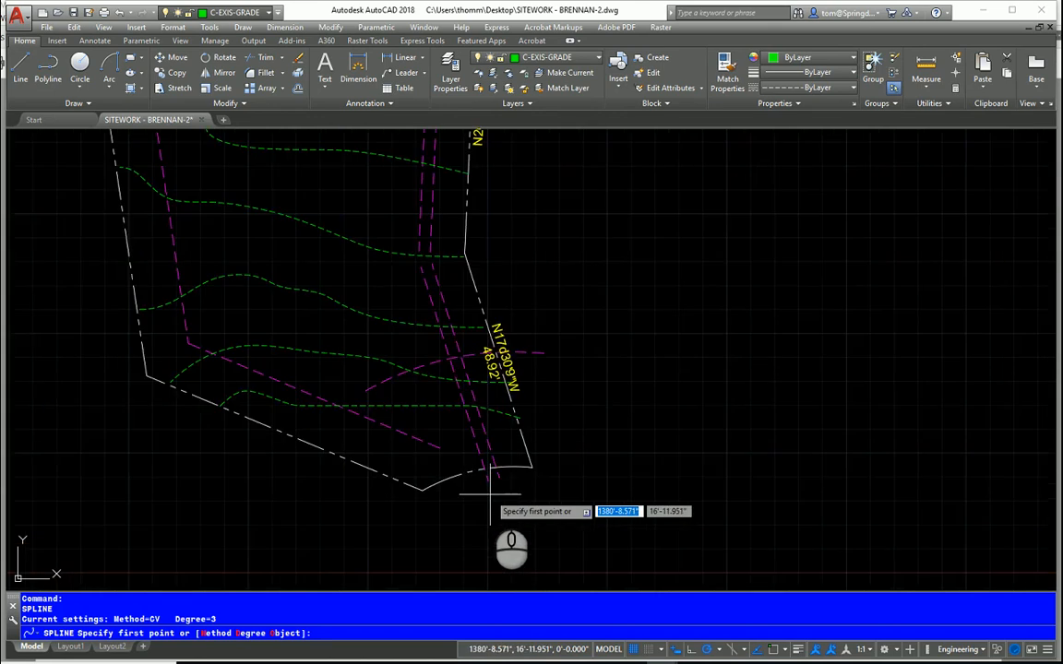
pyautogui.click(592, 423)
pyautogui.click(414, 375)
pyautogui.click(349, 373)
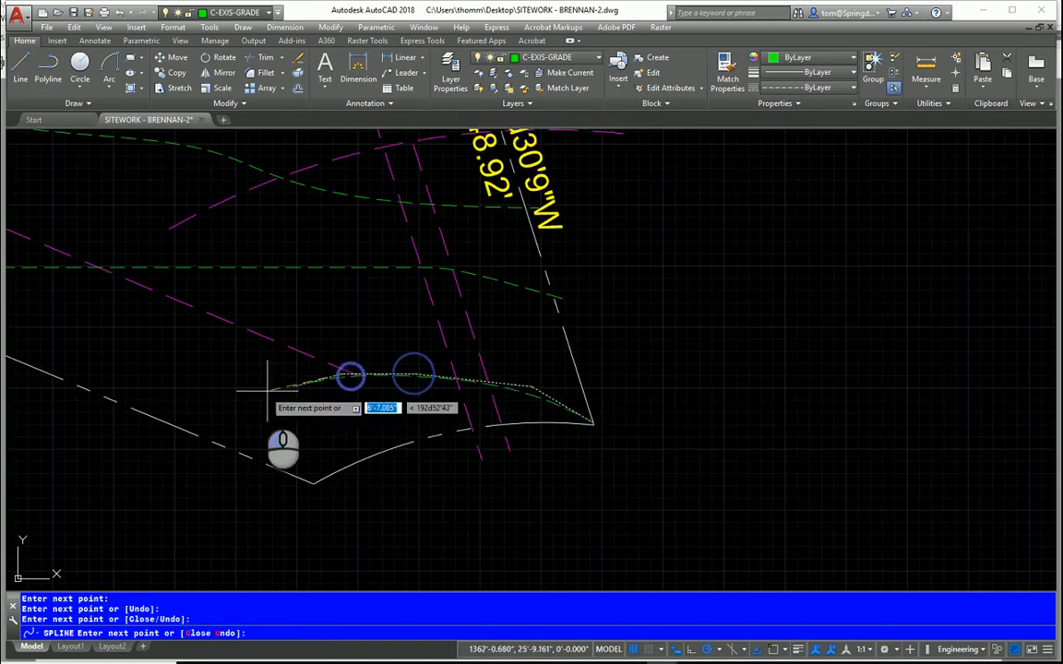
pyautogui.click(260, 394)
pyautogui.click(210, 446)
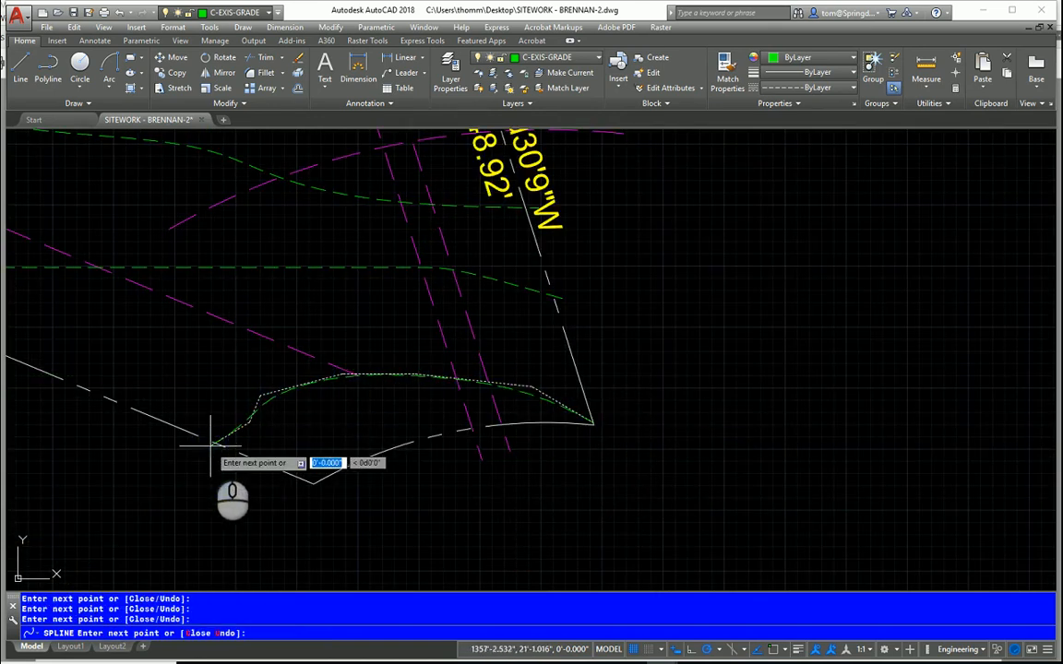
pyautogui.press('Return')
pyautogui.press('Return')
pyautogui.press('Escape')
pyautogui.scroll(-3, 662, 441)
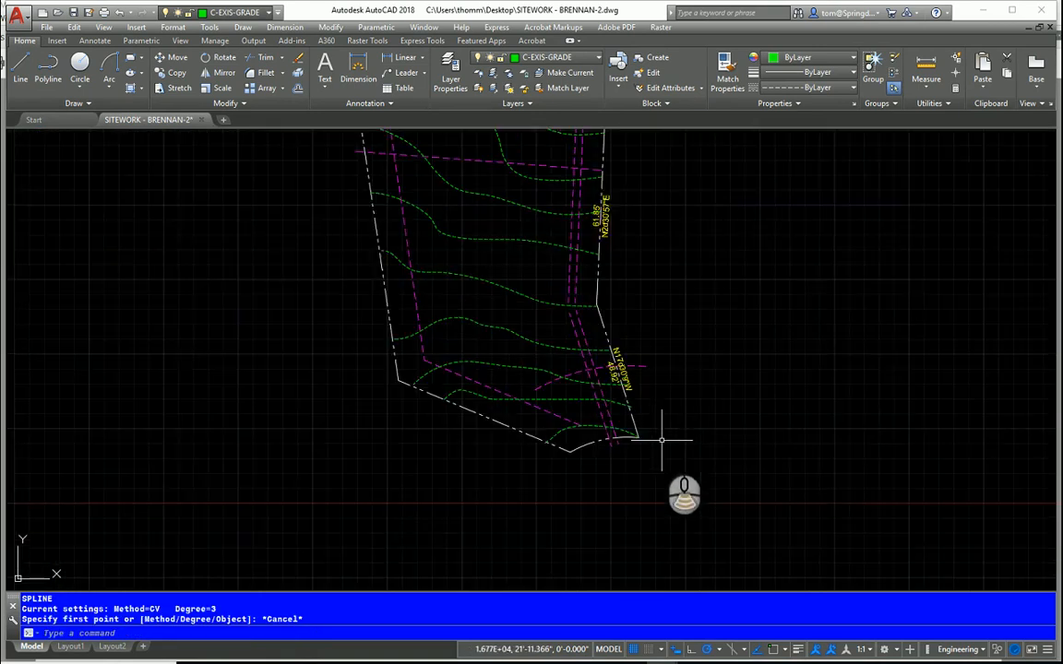
# Make C-PROP-TEXT the current layer.
pyautogui.scroll(-2, 662, 441)
pyautogui.moveTo(671, 443); pyautogui.dragTo(551, 458, button='middle')
pyautogui.scroll(2, 558, 413)
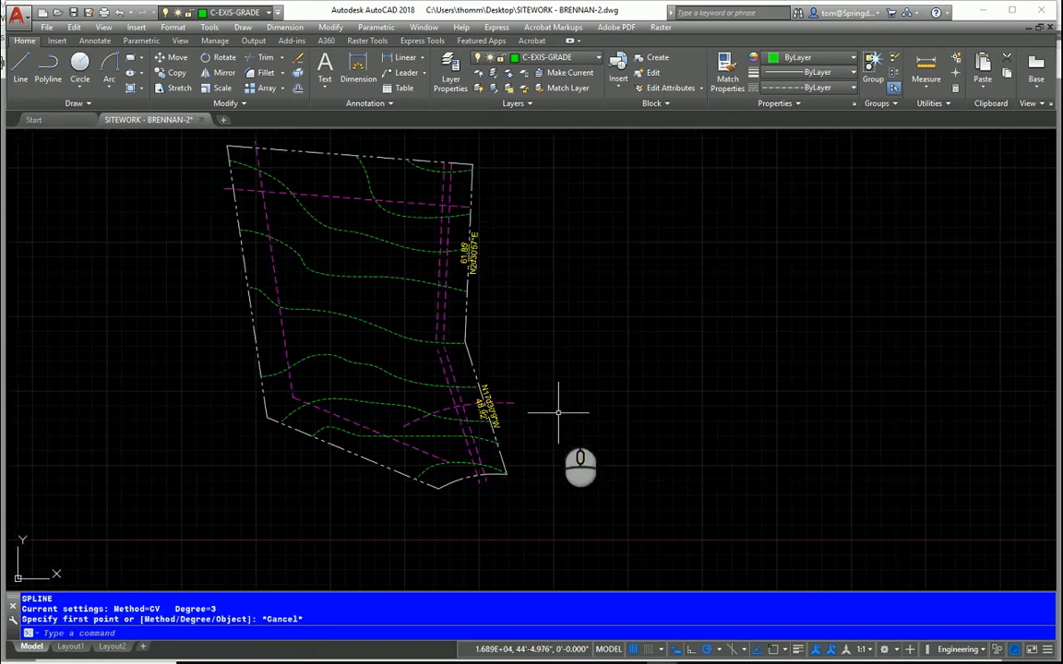
pyautogui.moveTo(558, 413)
pyautogui.mouseDown(button='middle')
pyautogui.moveTo(647, 435)
pyautogui.moveTo(657, 457)
pyautogui.mouseUp(button='middle')
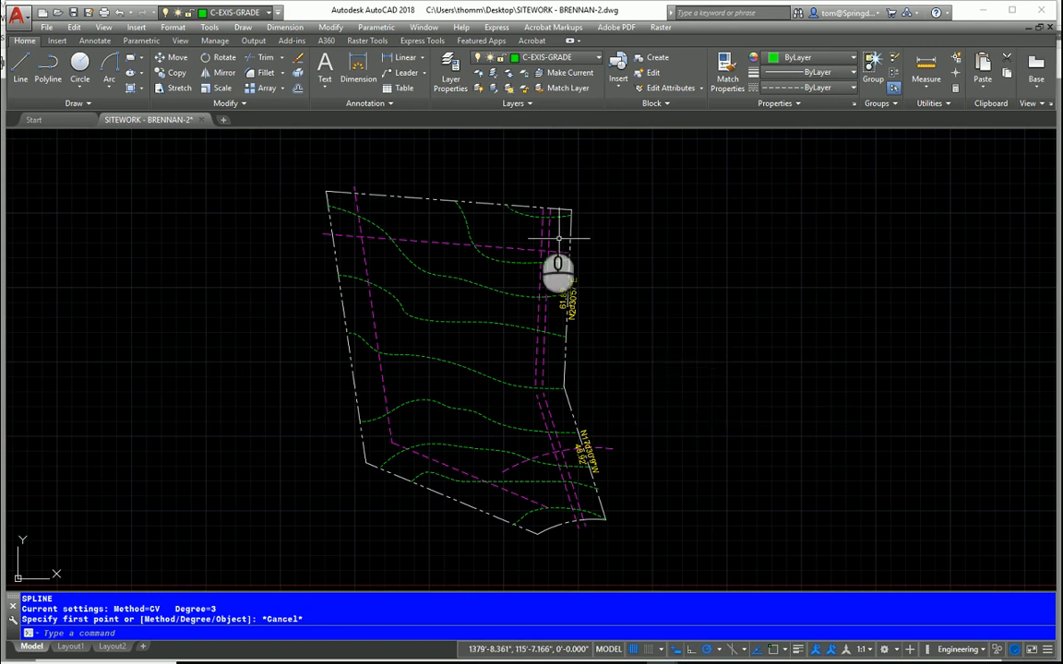
pyautogui.click(597, 58)
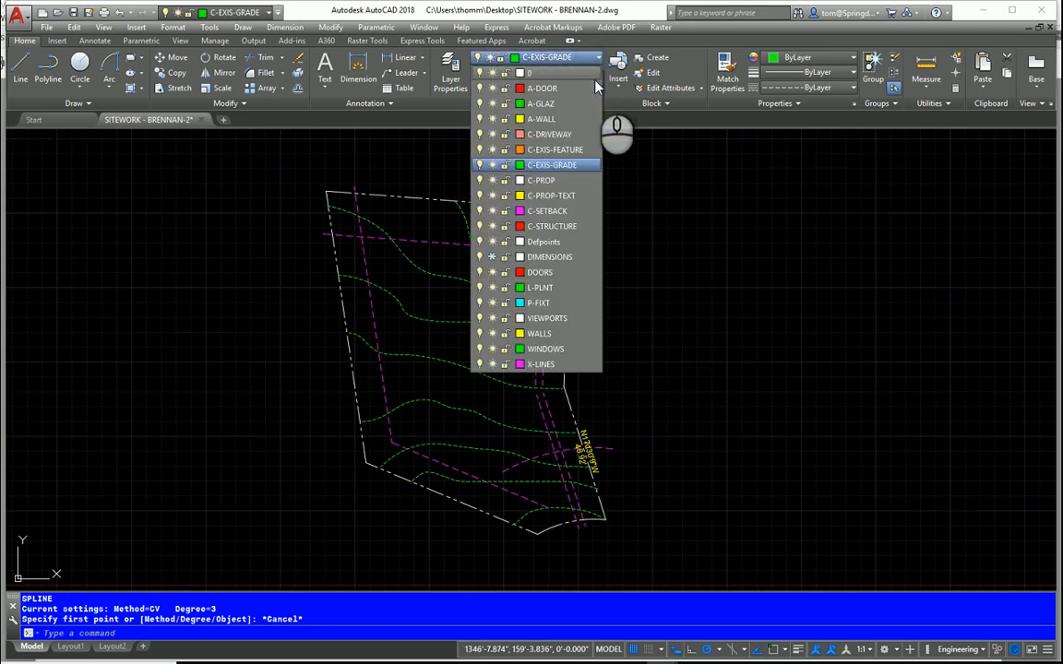
pyautogui.click(566, 195)
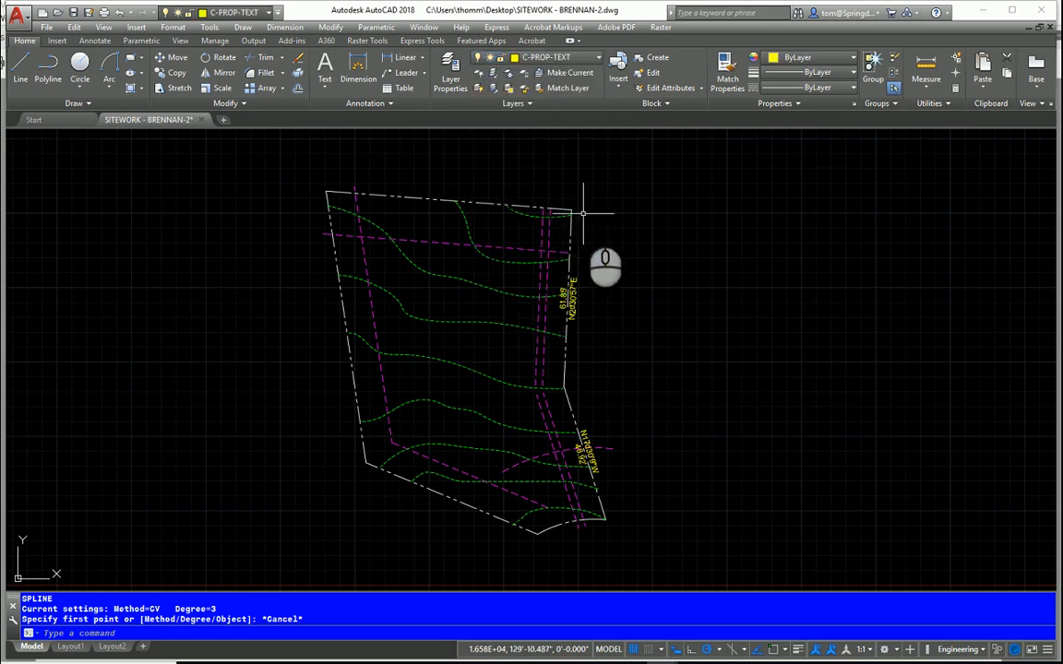
# Set up the Donut command with an inside diameter of 0 and an outside diameter of 2'.
pyautogui.click(90, 104)
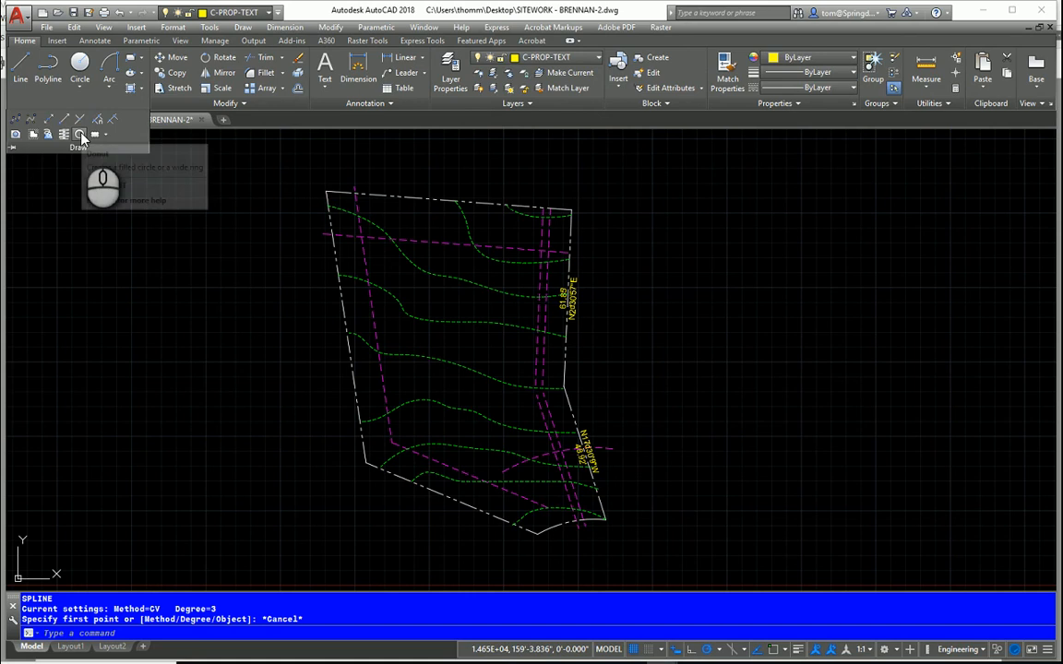
pyautogui.click(80, 135)
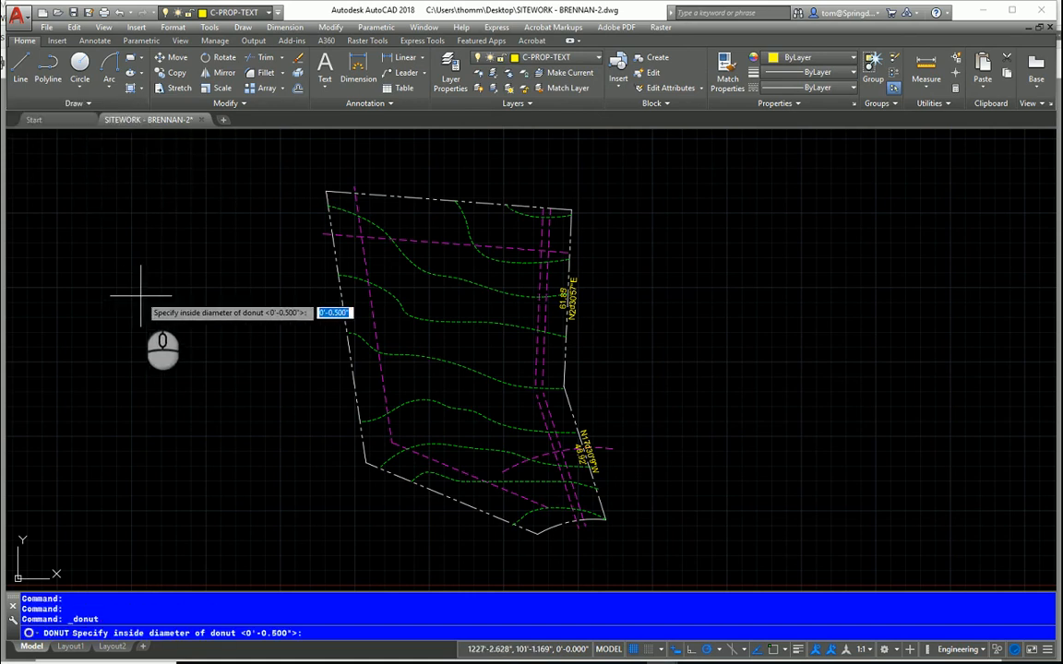
pyautogui.write('0')
pyautogui.press('Return')
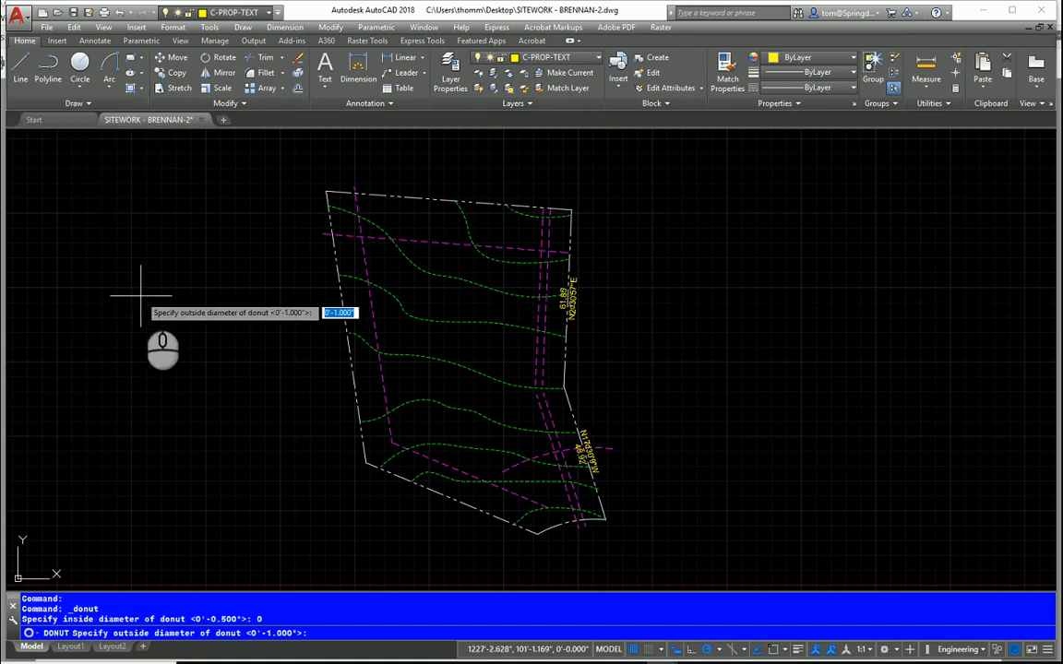
pyautogui.write("2'")
pyautogui.press('Return')
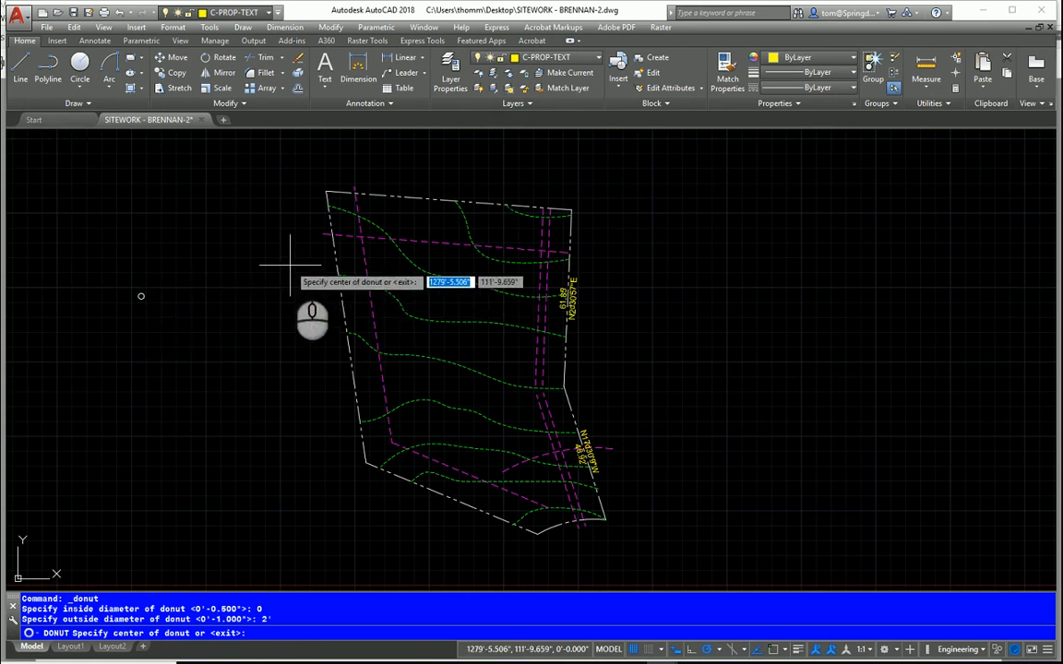
pyautogui.click(597, 201)
pyautogui.press('Return')
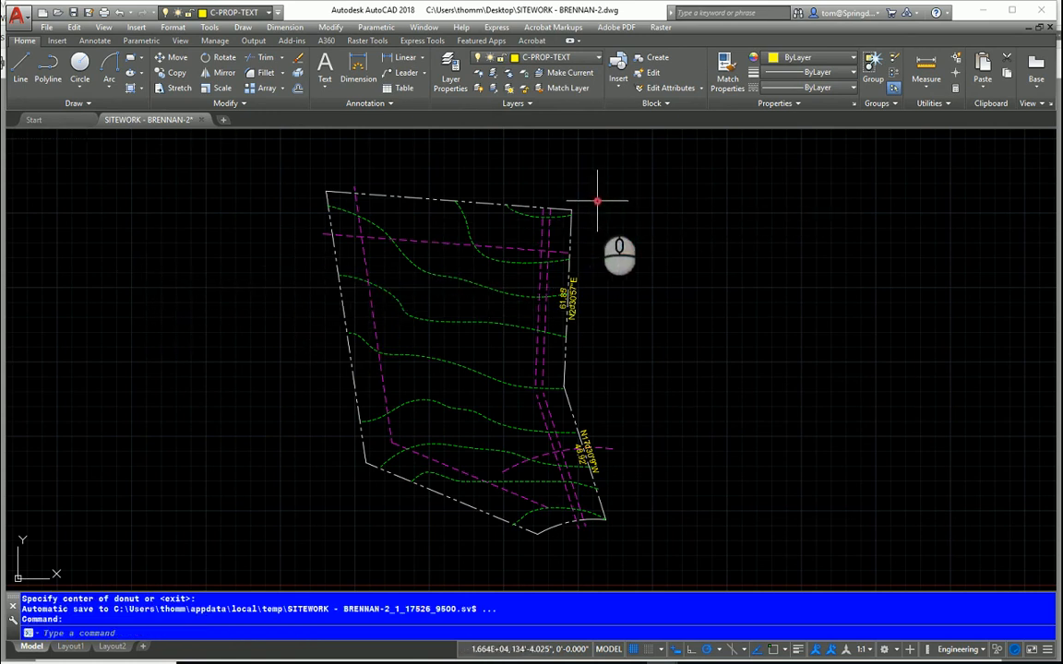
# Repeat Donut with the same diameters, turn on object snap, and place a donut on the lot's northeast corner.
pyautogui.rightClick(597, 201)
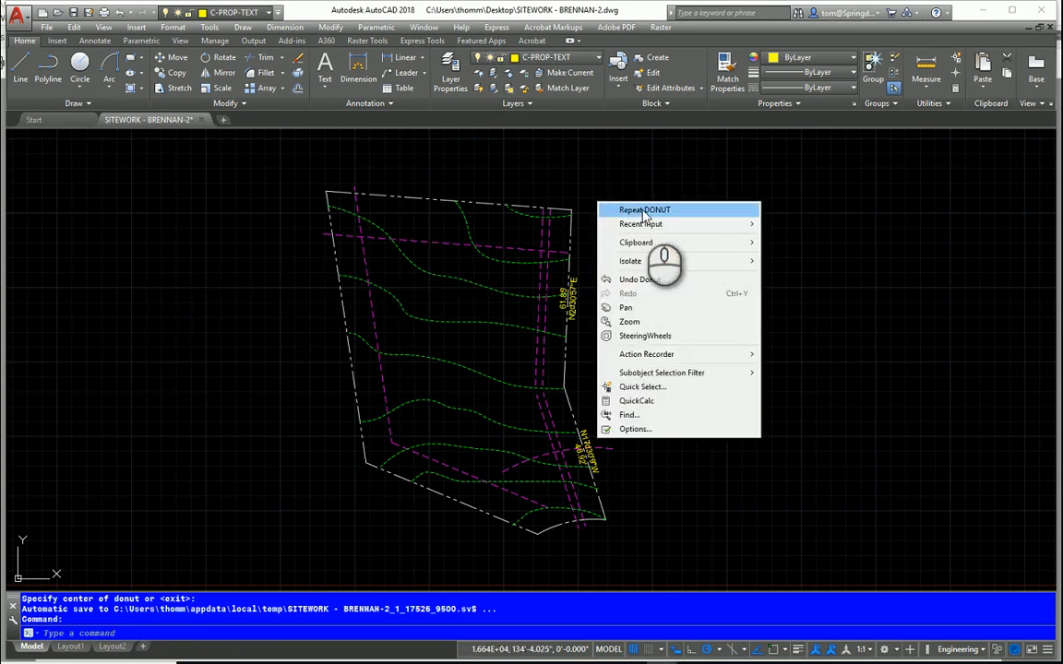
pyautogui.click(635, 209)
pyautogui.press('Return')
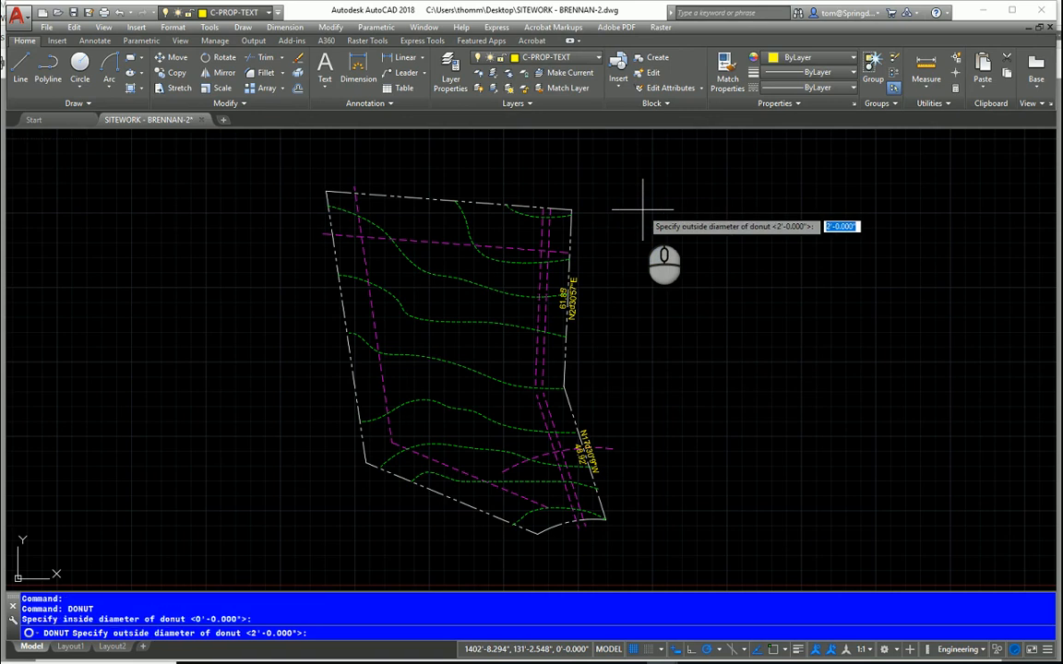
pyautogui.press('Return')
pyautogui.click(643, 209)
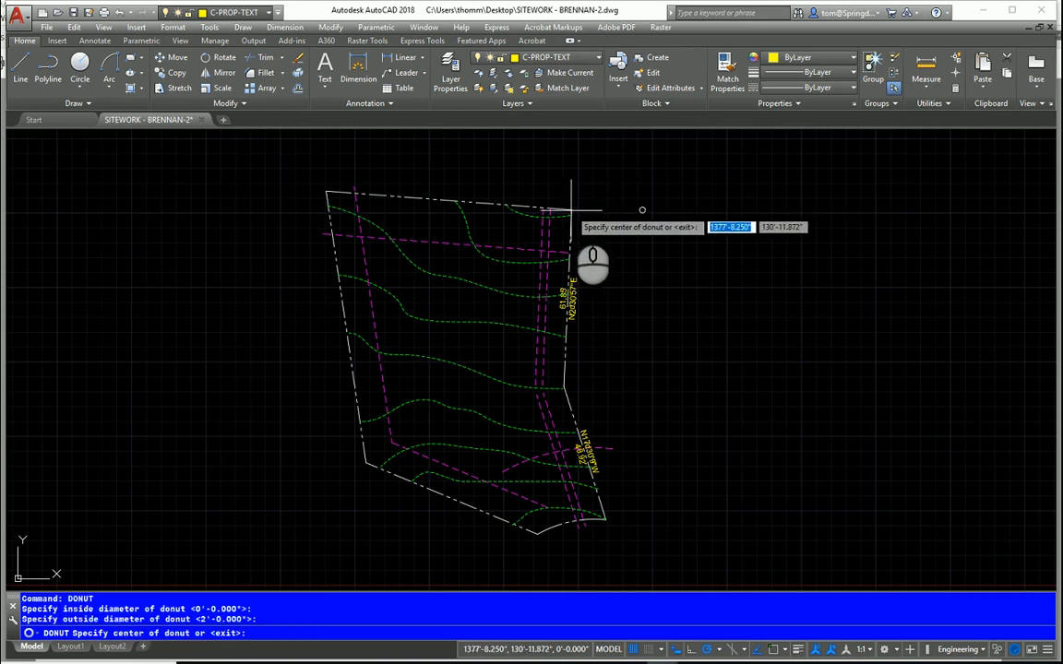
pyautogui.click(777, 649)
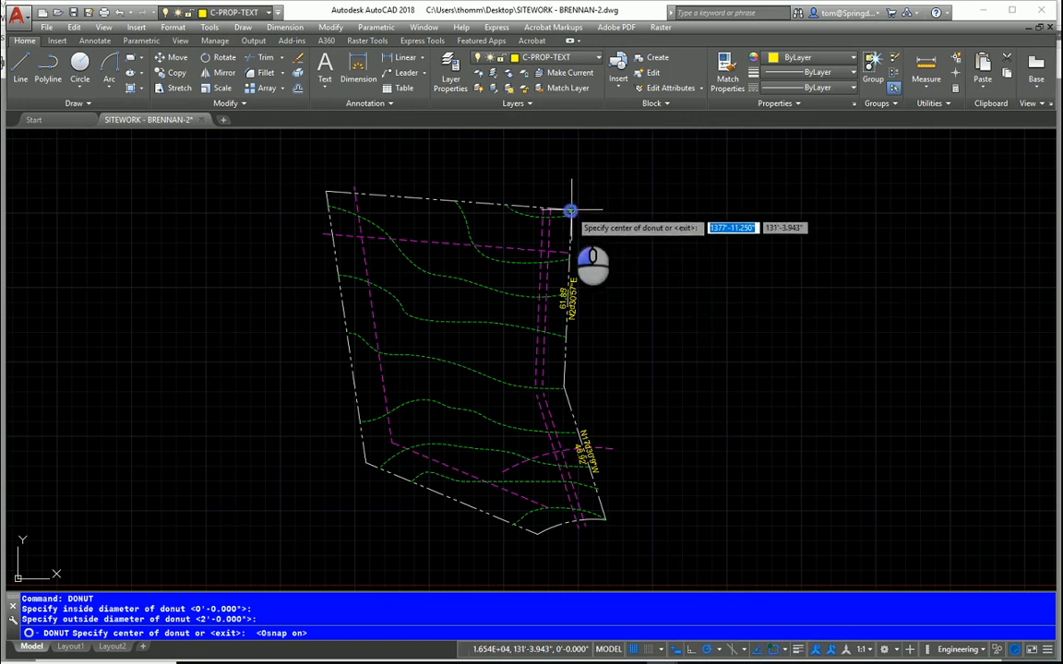
# Place donuts on the northwest, southwest, south and southeast property corners and on the bend between the two east property lines.
pyautogui.click(326, 191)
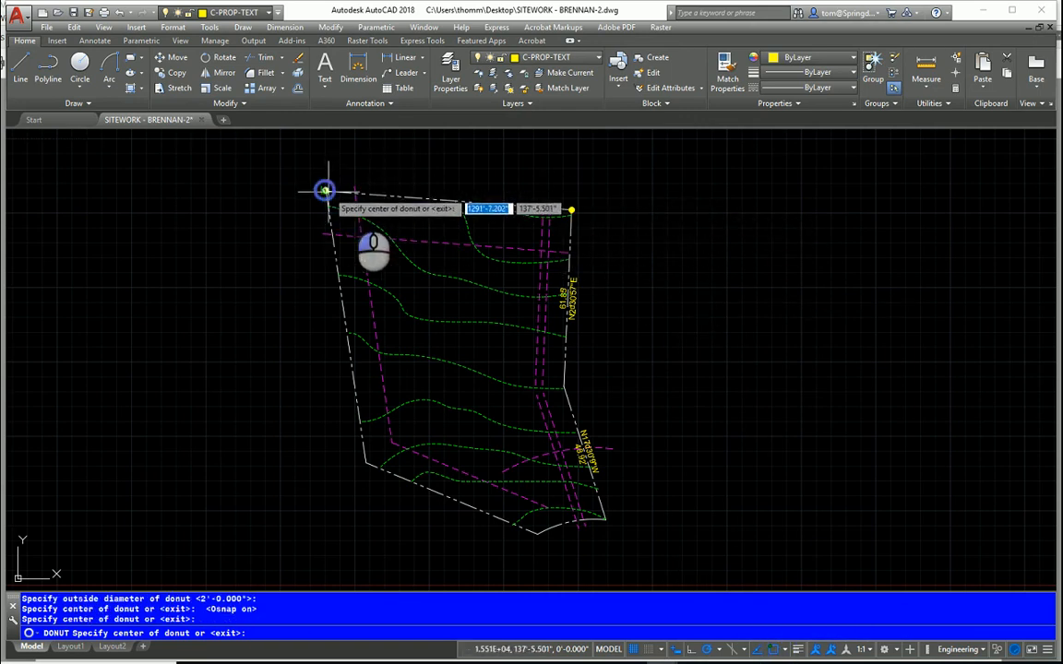
pyautogui.click(365, 463)
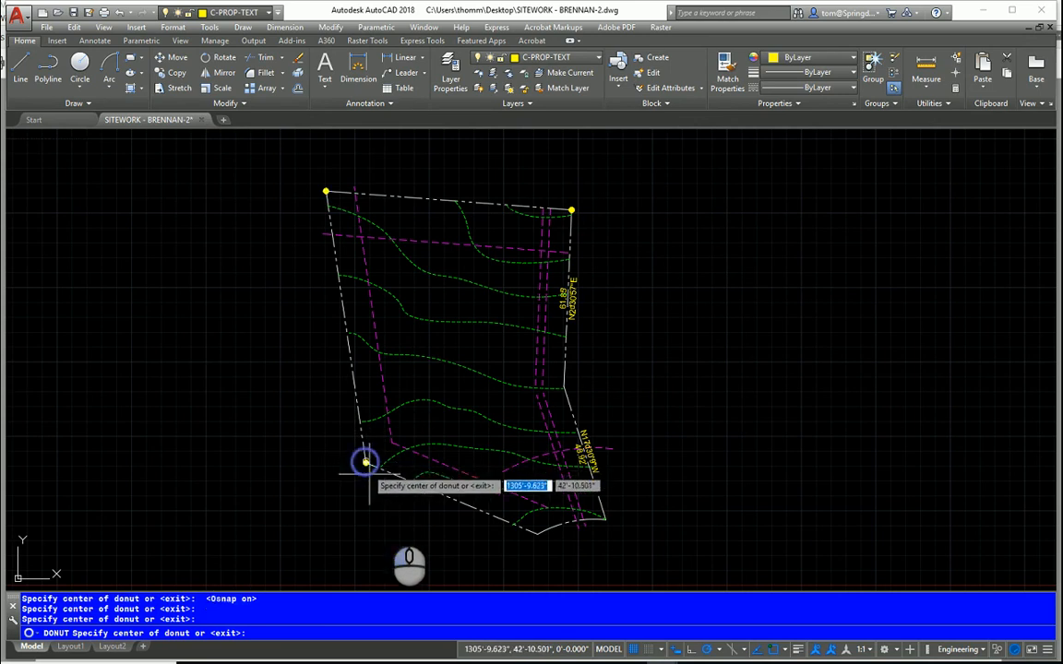
pyautogui.click(537, 533)
pyautogui.click(603, 518)
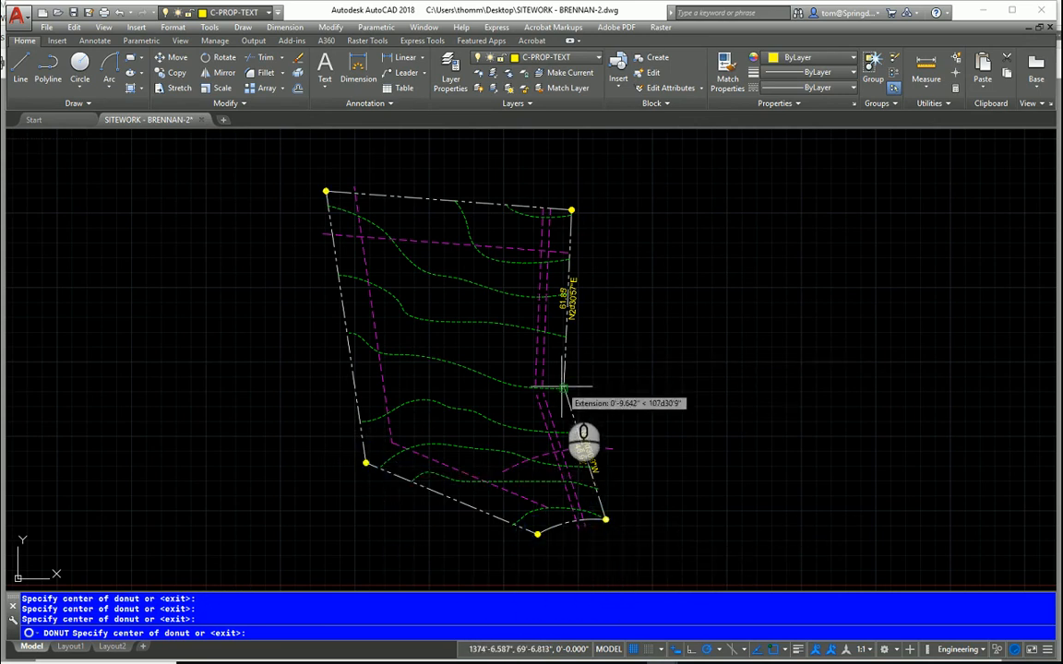
pyautogui.scroll(5, 563, 387)
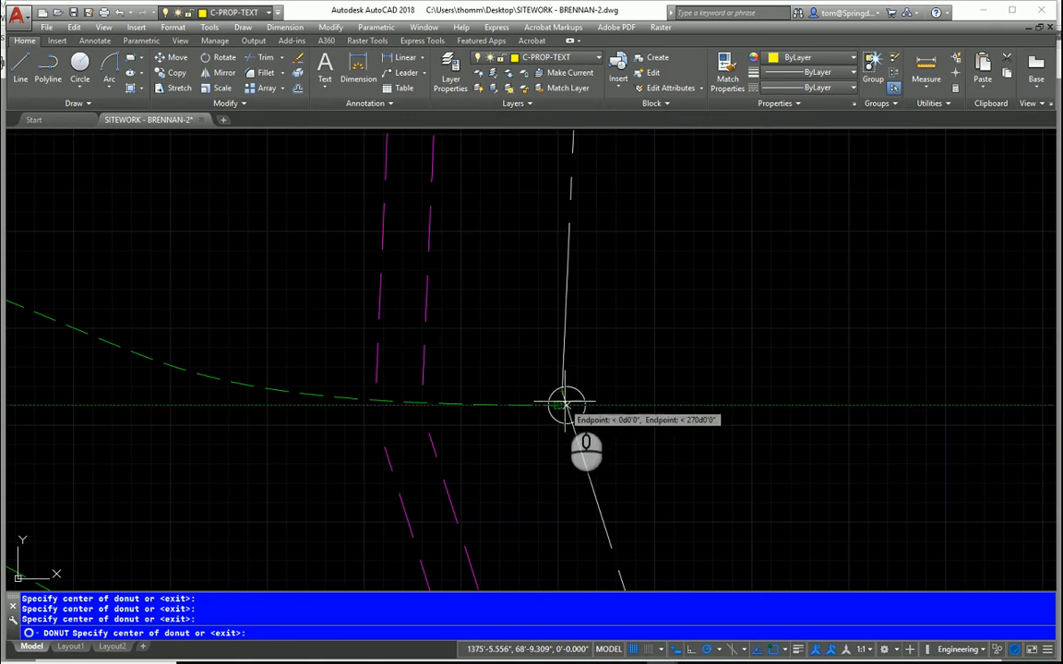
pyautogui.click(562, 392)
pyautogui.press('Escape')
pyautogui.scroll(-5, 735, 392)
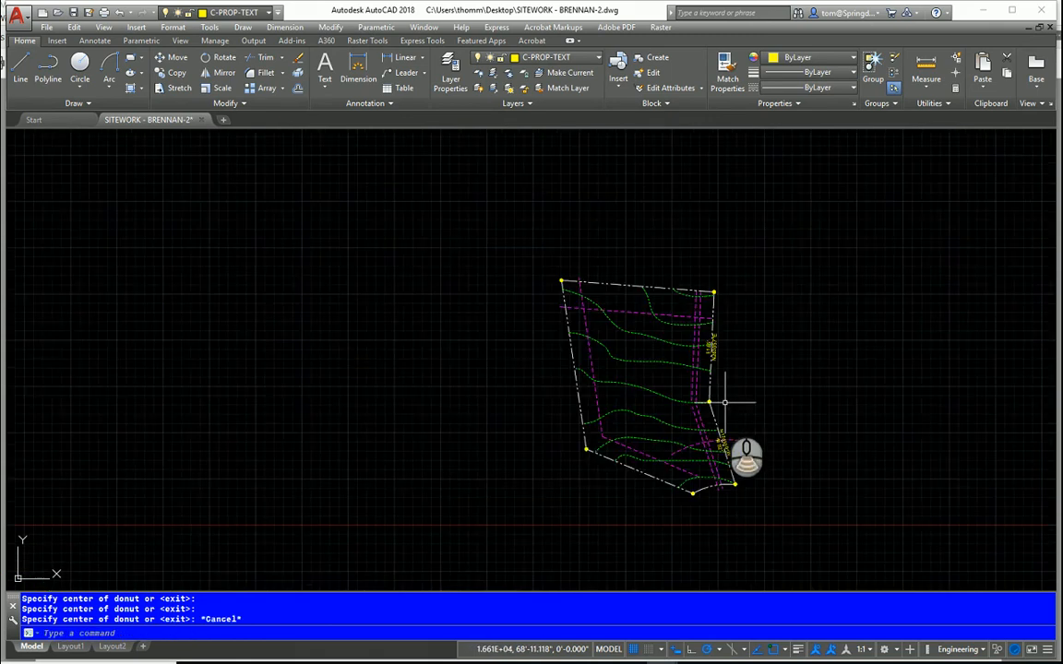
pyautogui.scroll(4, 733, 403)
pyautogui.scroll(-3, 735, 400)
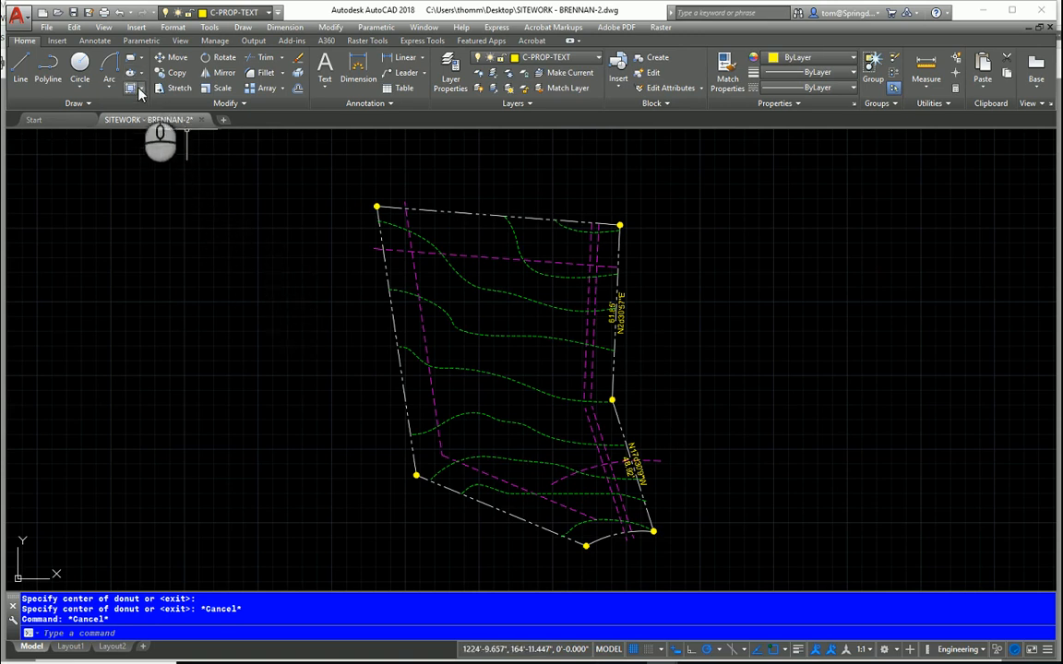
# Start inserting a block and look through the Desktop for a drawing file to insert.
pyautogui.click(132, 28)
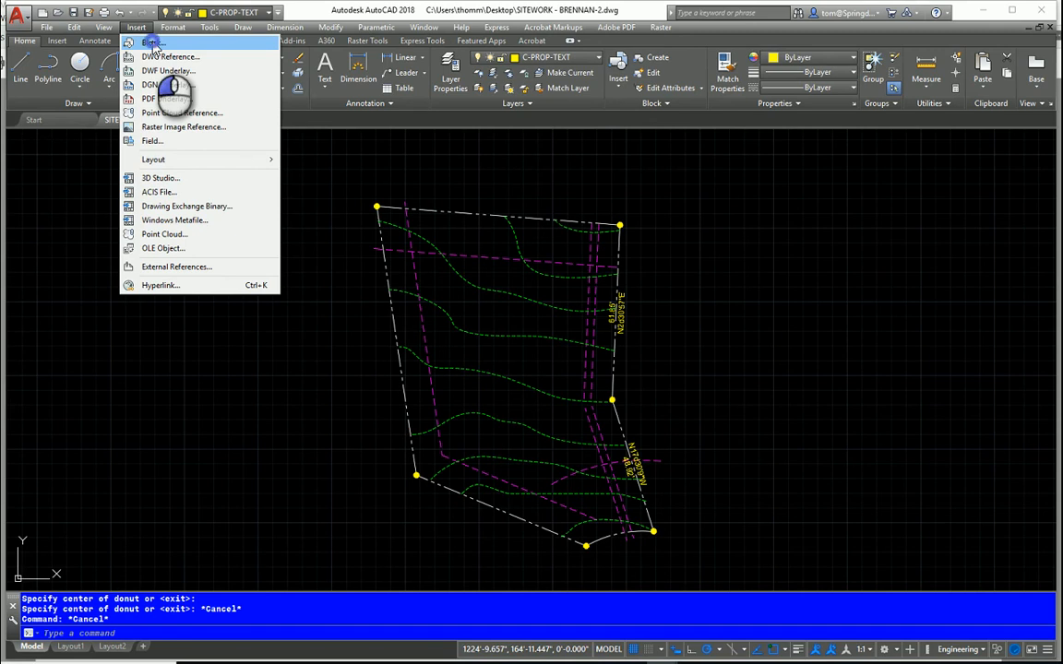
pyautogui.click(152, 43)
pyautogui.click(657, 258)
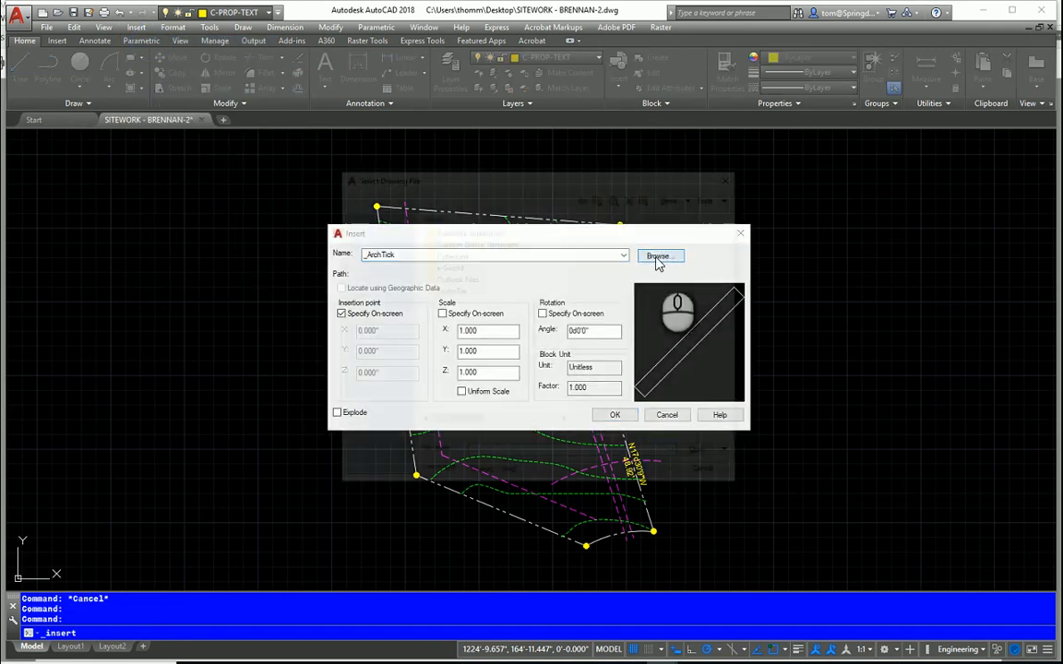
pyautogui.click(372, 416)
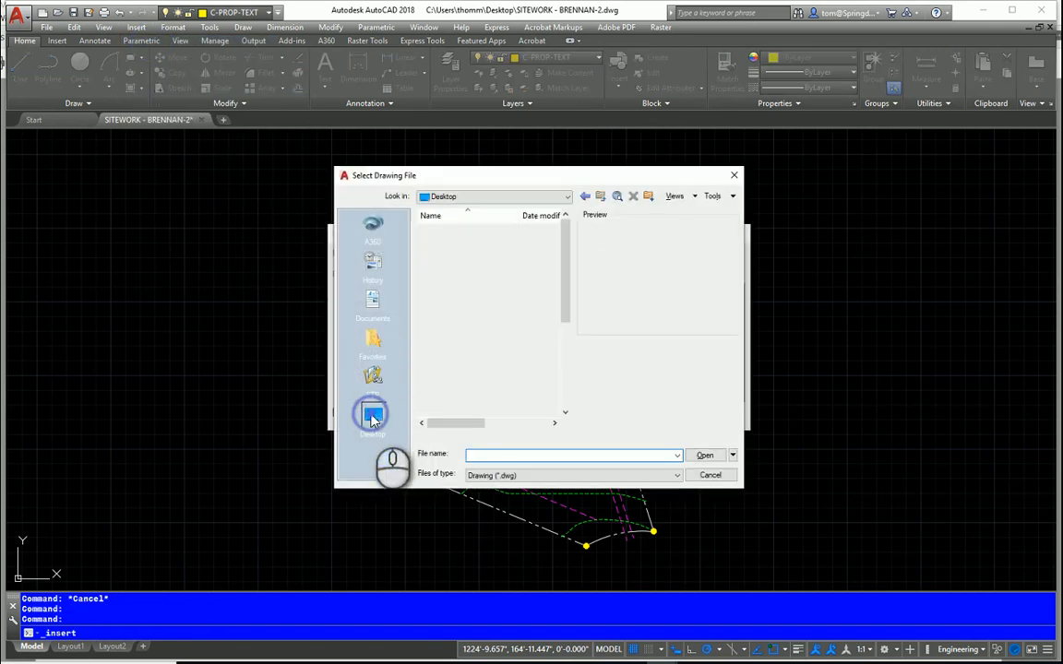
pyautogui.moveTo(569, 279); pyautogui.dragTo(566, 392)
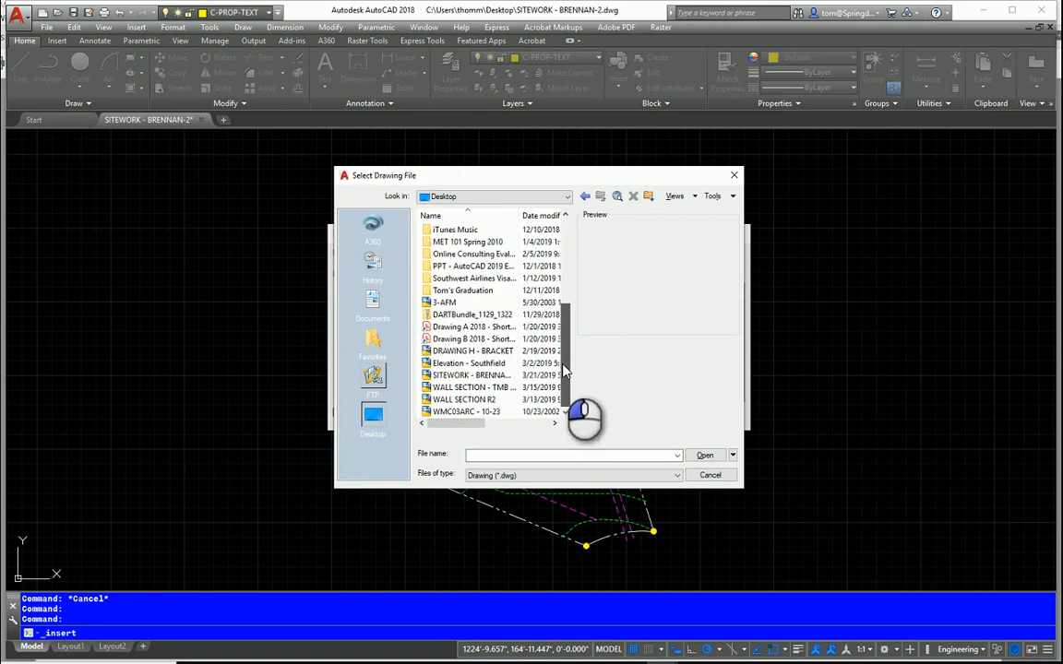
pyautogui.moveTo(566, 369)
pyautogui.mouseDown()
pyautogui.moveTo(565, 355)
pyautogui.moveTo(557, 369)
pyautogui.mouseUp()
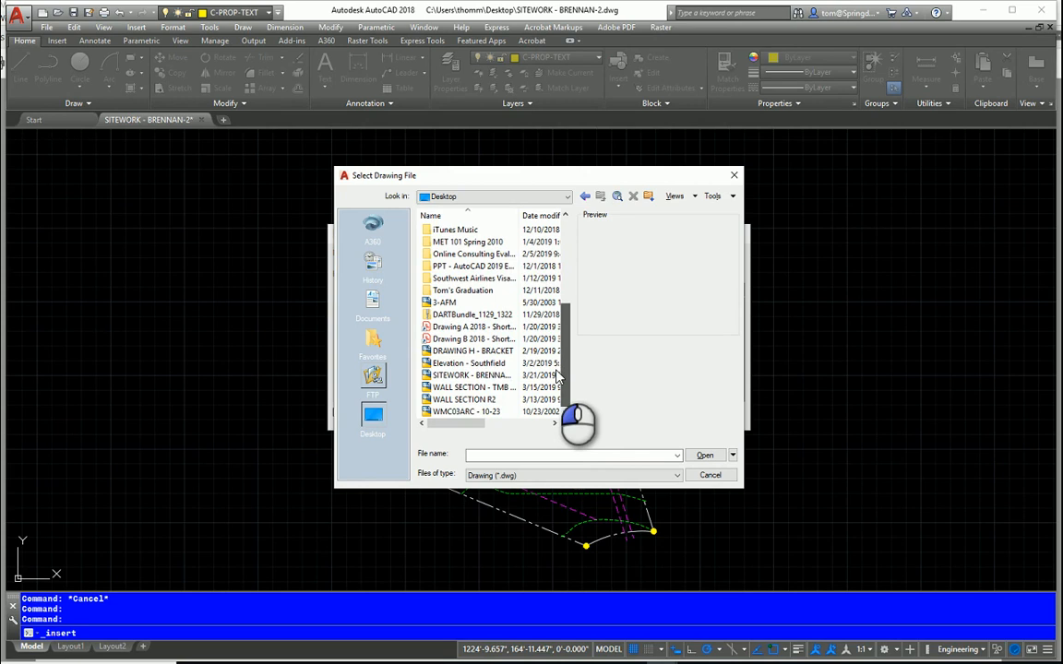
# Search the DATA (D:) drive and its Monroe Community College CIT-112 folder for a drawing file, then cancel the file selection.
pyautogui.click(567, 197)
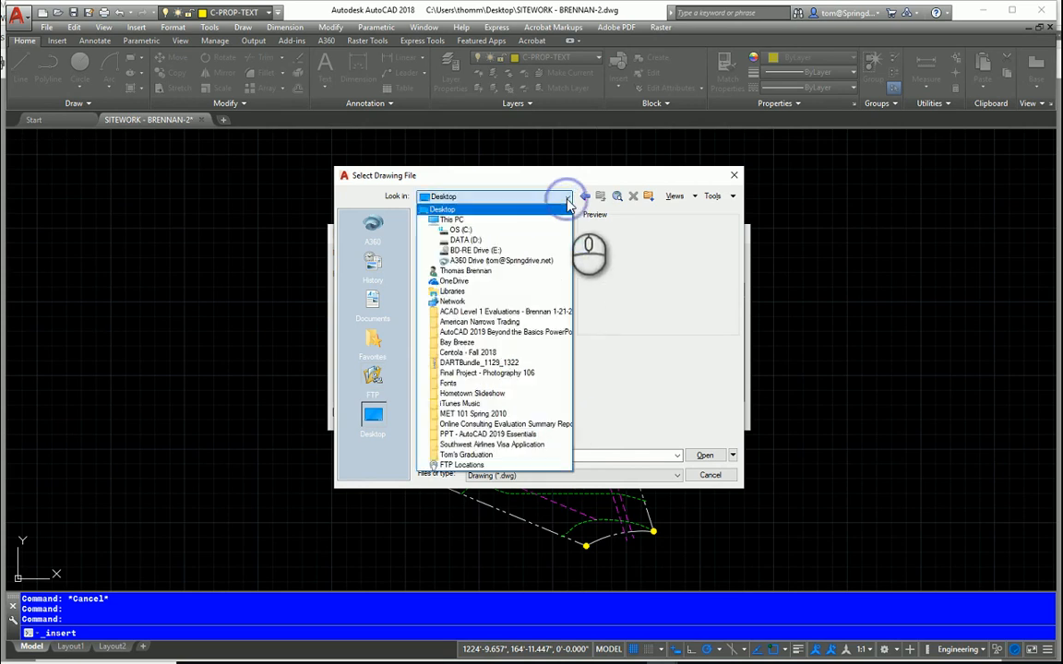
pyautogui.click(530, 240)
pyautogui.moveTo(567, 238); pyautogui.dragTo(565, 328)
pyautogui.doubleClick(484, 400)
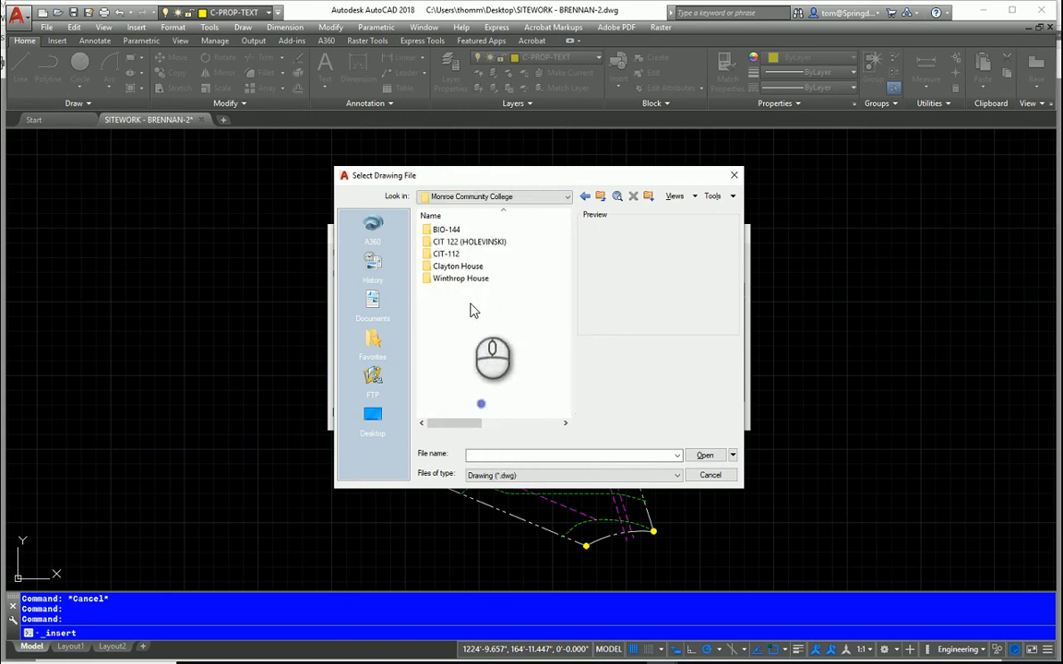
pyautogui.doubleClick(451, 255)
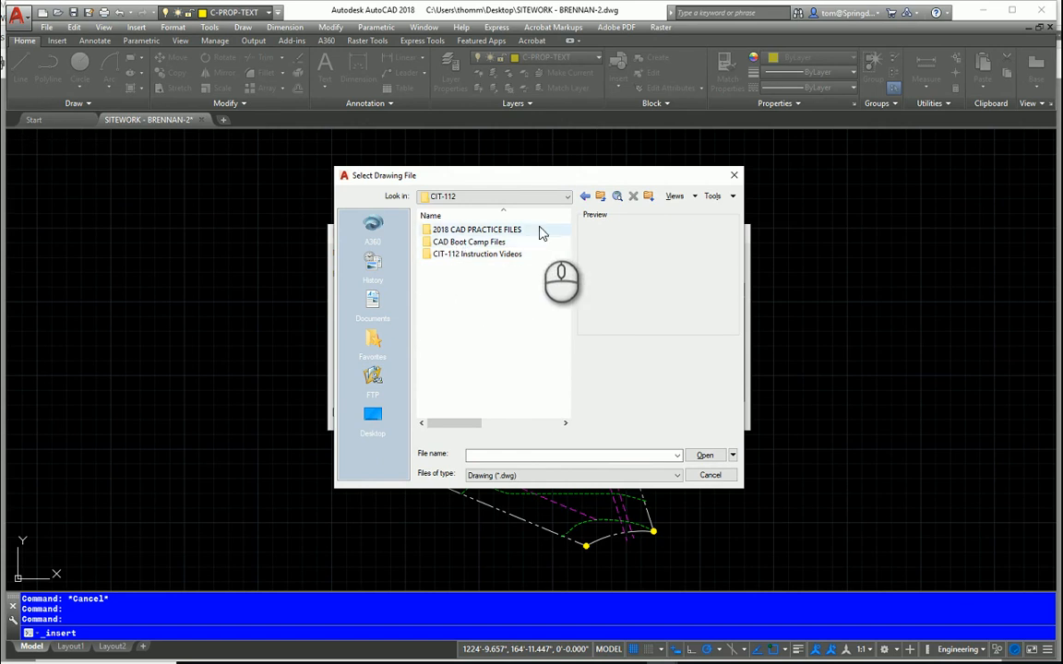
pyautogui.click(599, 197)
pyautogui.click(599, 196)
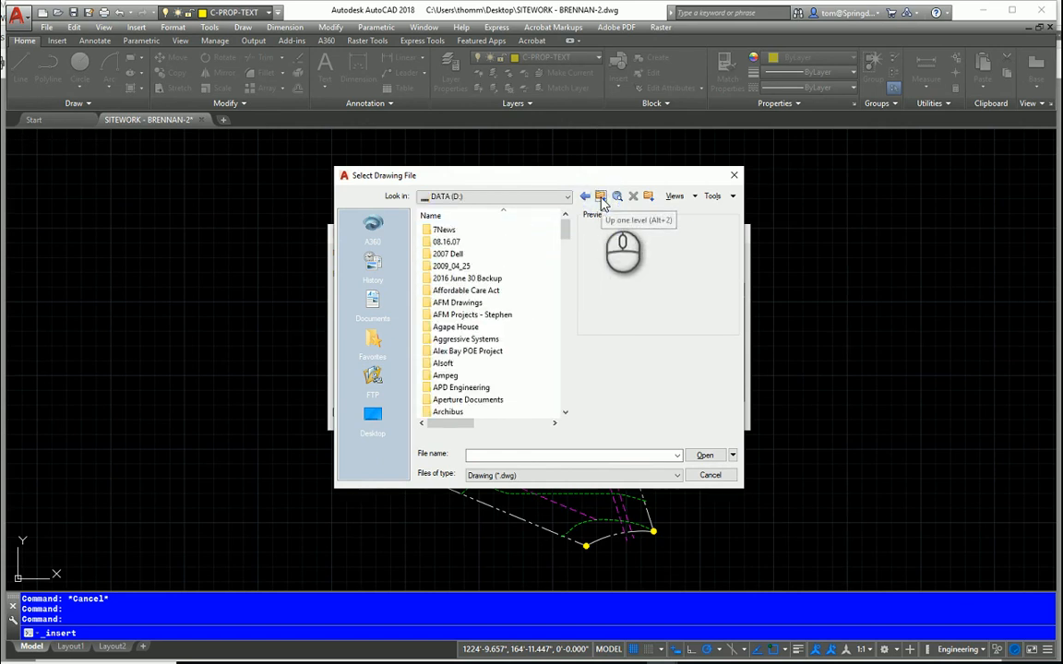
pyautogui.moveTo(564, 228)
pyautogui.mouseDown()
pyautogui.moveTo(560, 415)
pyautogui.moveTo(567, 222)
pyautogui.moveTo(572, 242)
pyautogui.mouseUp()
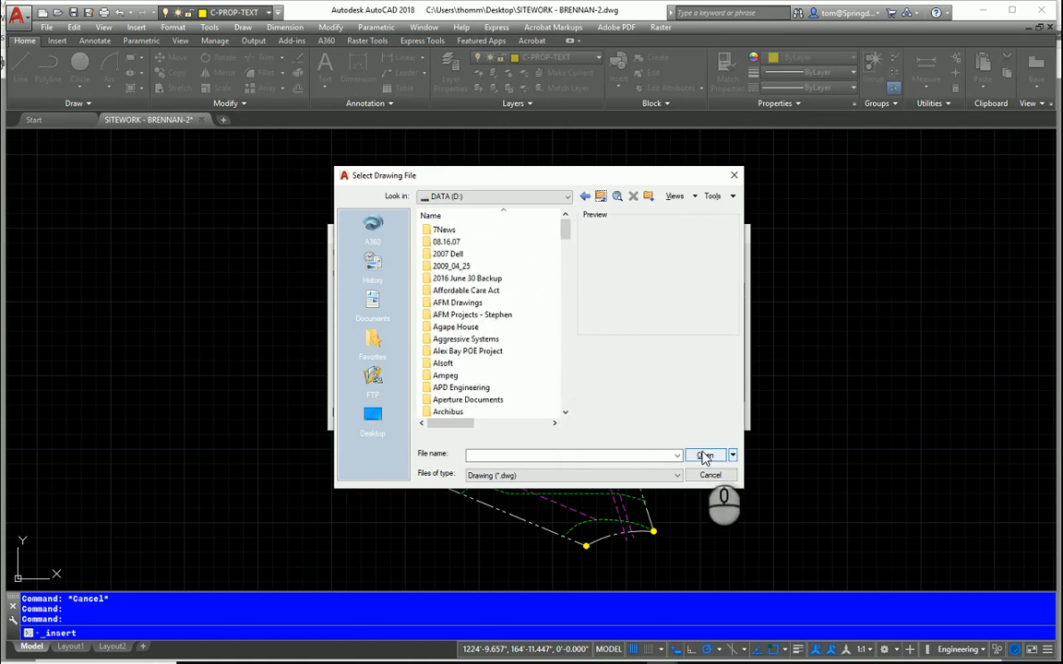
pyautogui.click(710, 475)
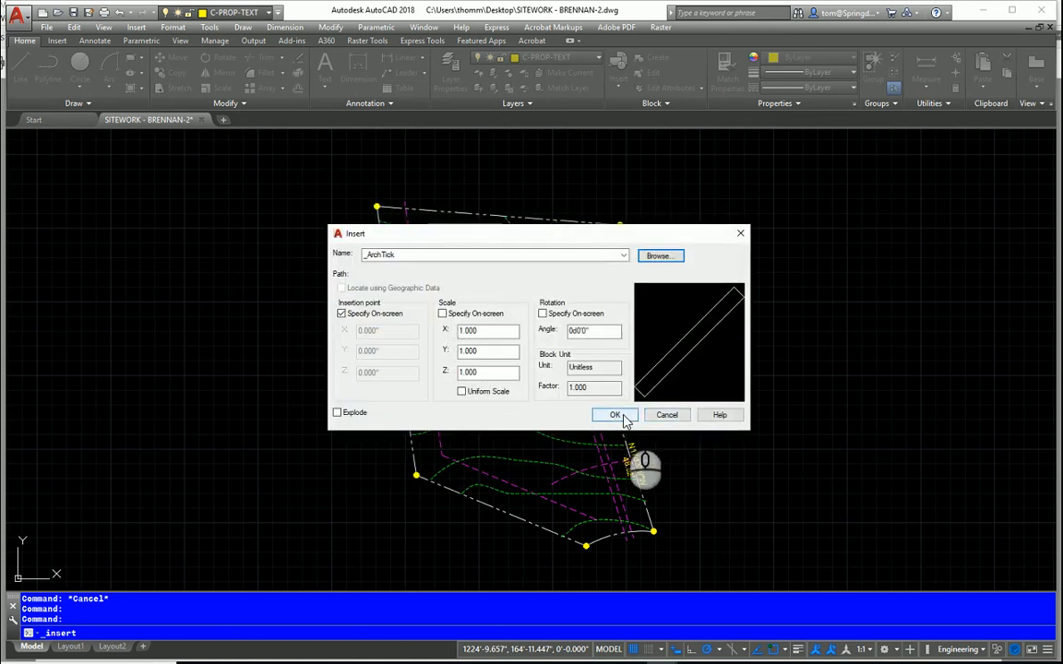